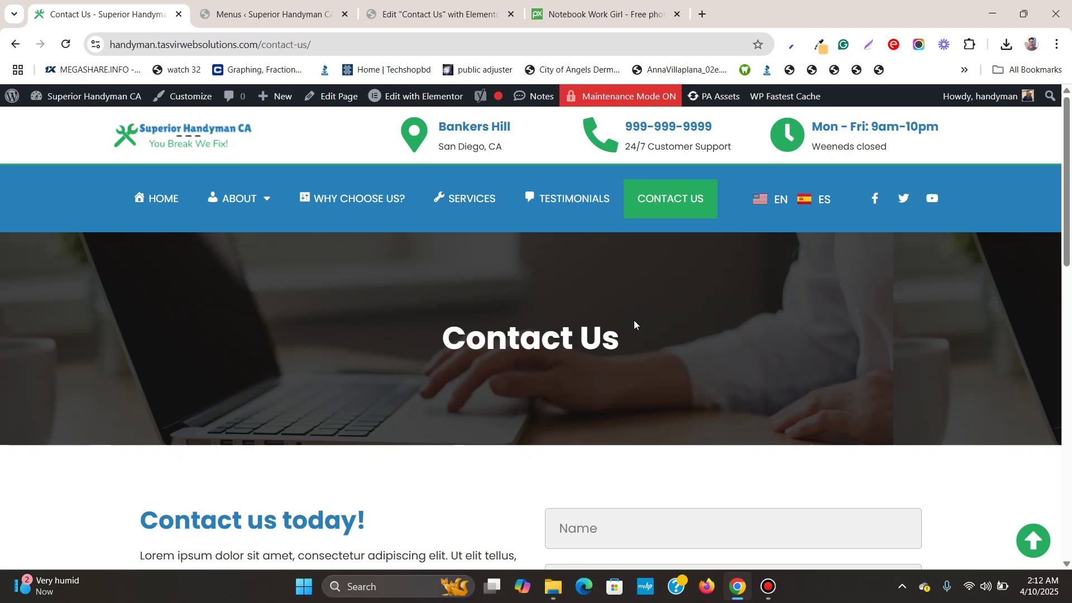
Scroll through the published Contact Us page down to the footer and back up
{"action": "scroll", "coordinate": [628, 329], "scroll_direction": "down", "scroll_amount": 2}
{"action": "scroll", "coordinate": [627, 335], "scroll_direction": "down", "scroll_amount": 3}
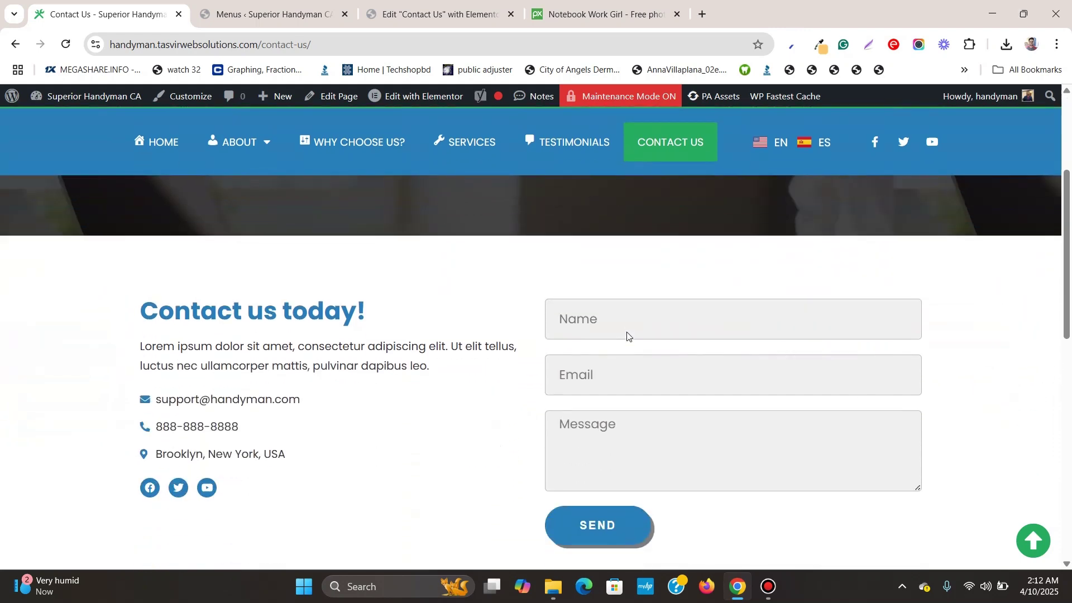
{"action": "scroll", "coordinate": [618, 340], "scroll_direction": "down", "scroll_amount": 3}
{"action": "scroll", "coordinate": [603, 359], "scroll_direction": "down", "scroll_amount": 4}
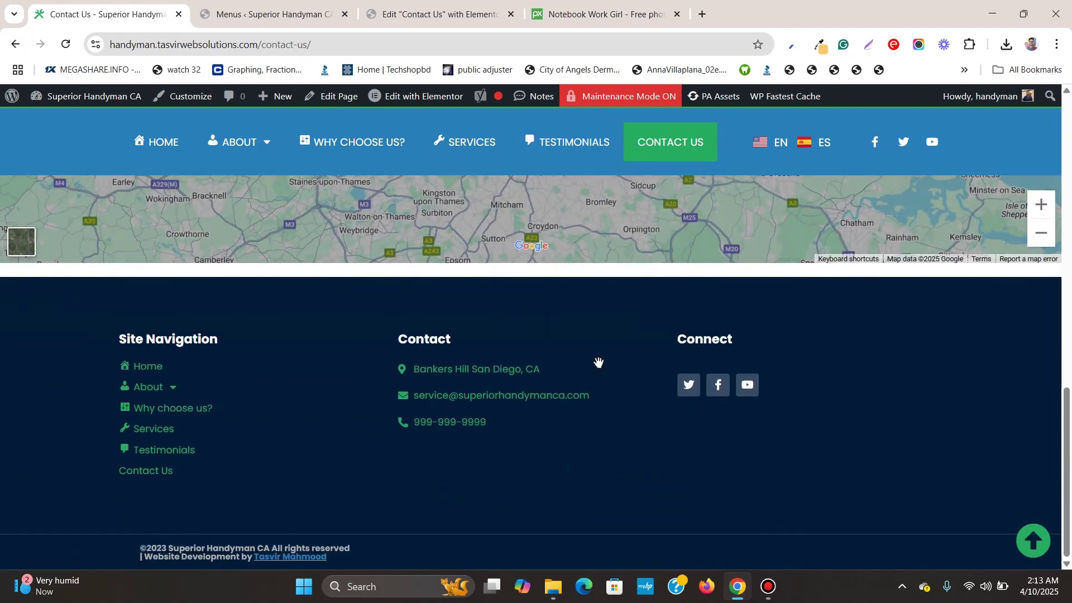
{"action": "scroll", "coordinate": [598, 363], "scroll_direction": "up", "scroll_amount": 7}
{"action": "scroll", "coordinate": [599, 363], "scroll_direction": "up", "scroll_amount": 6}
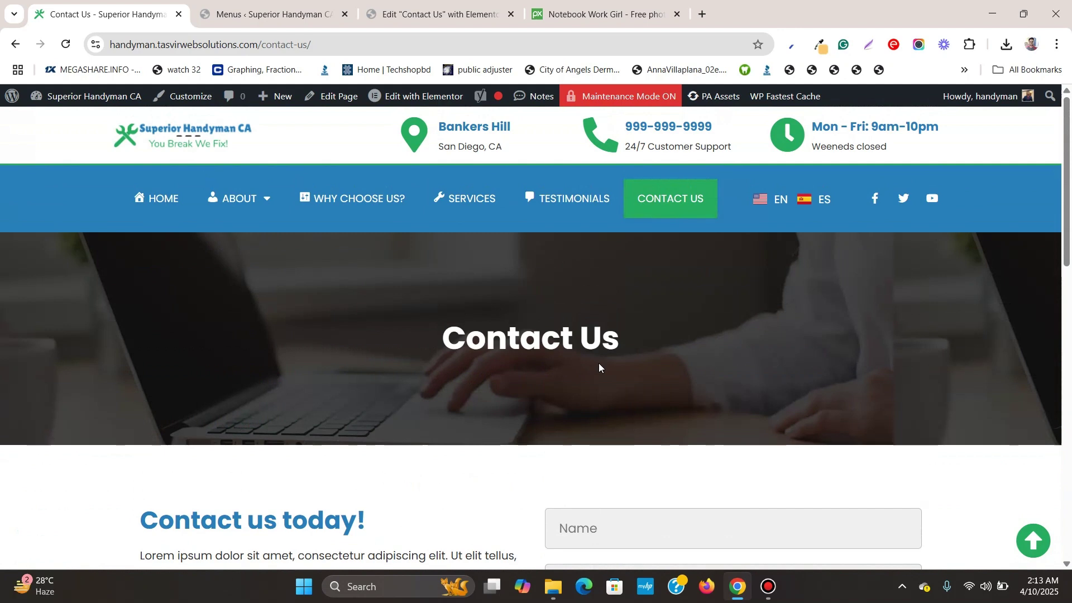
{"action": "scroll", "coordinate": [575, 343], "scroll_direction": "down", "scroll_amount": 1}
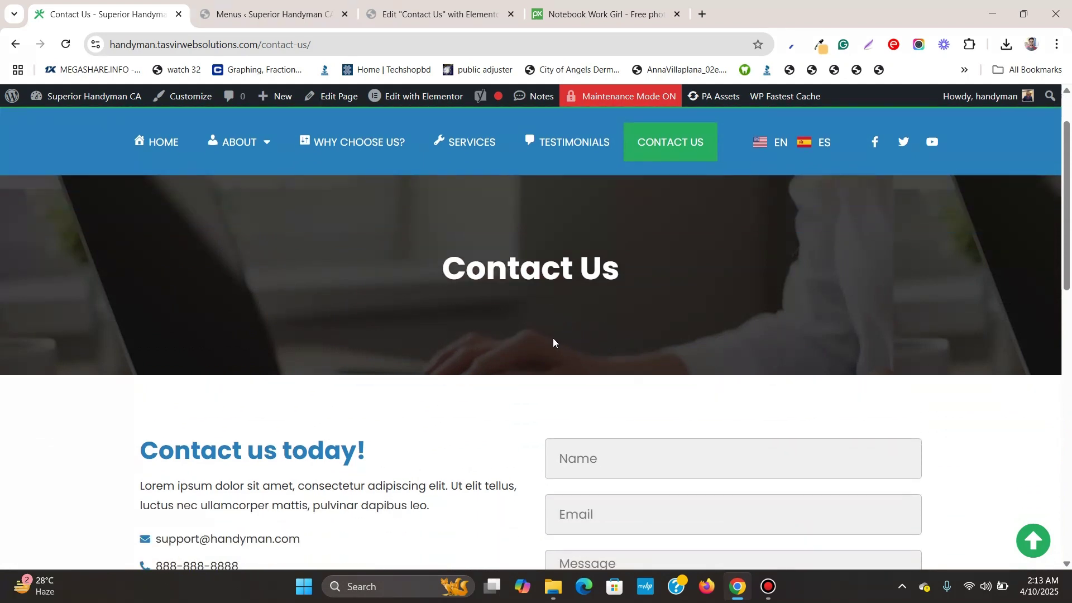
{"action": "scroll", "coordinate": [559, 333], "scroll_direction": "up", "scroll_amount": 1}
{"action": "scroll", "coordinate": [558, 334], "scroll_direction": "down", "scroll_amount": 2}
{"action": "scroll", "coordinate": [559, 334], "scroll_direction": "up", "scroll_amount": 2}
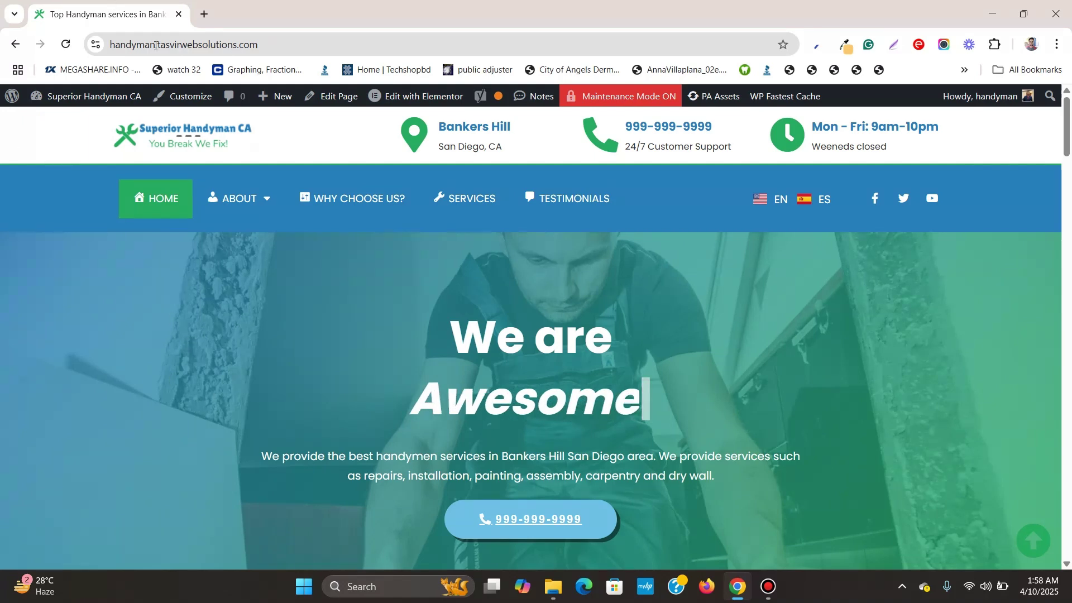
Open the WordPress Dashboard in a new tab and start a new page under Pages
{"action": "mouse_move", "coordinate": [89, 99]}
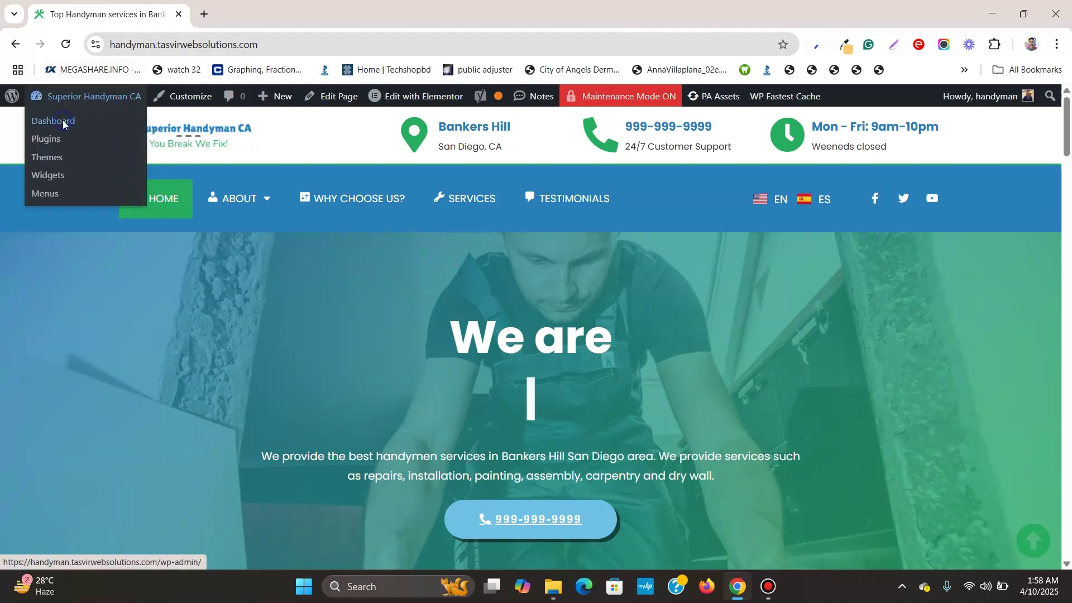
{"action": "right_click", "coordinate": [67, 122]}
{"action": "left_click", "coordinate": [116, 143]}
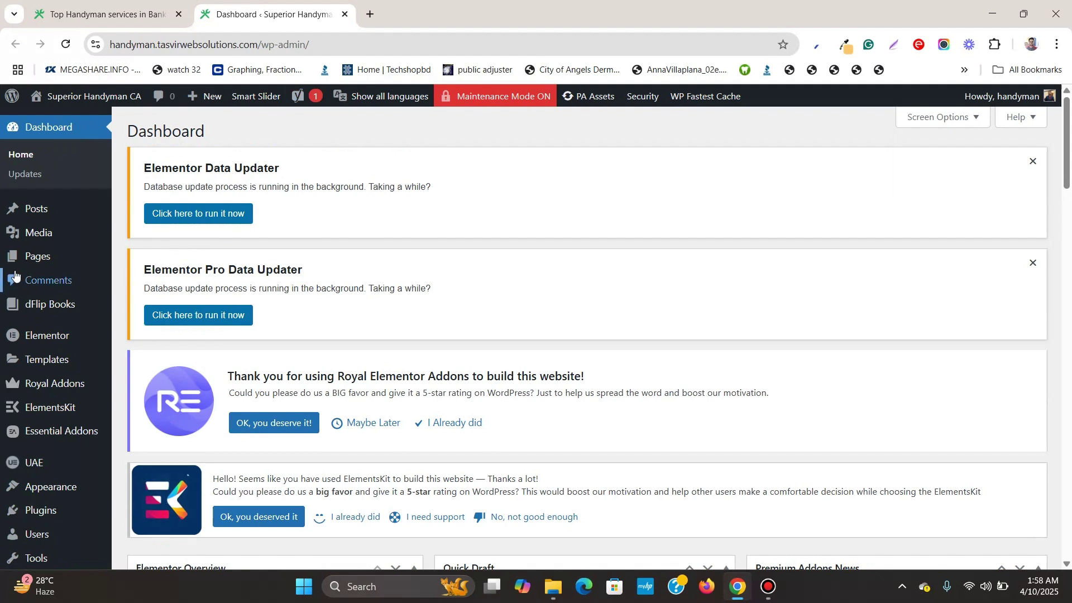
{"action": "mouse_move", "coordinate": [36, 261]}
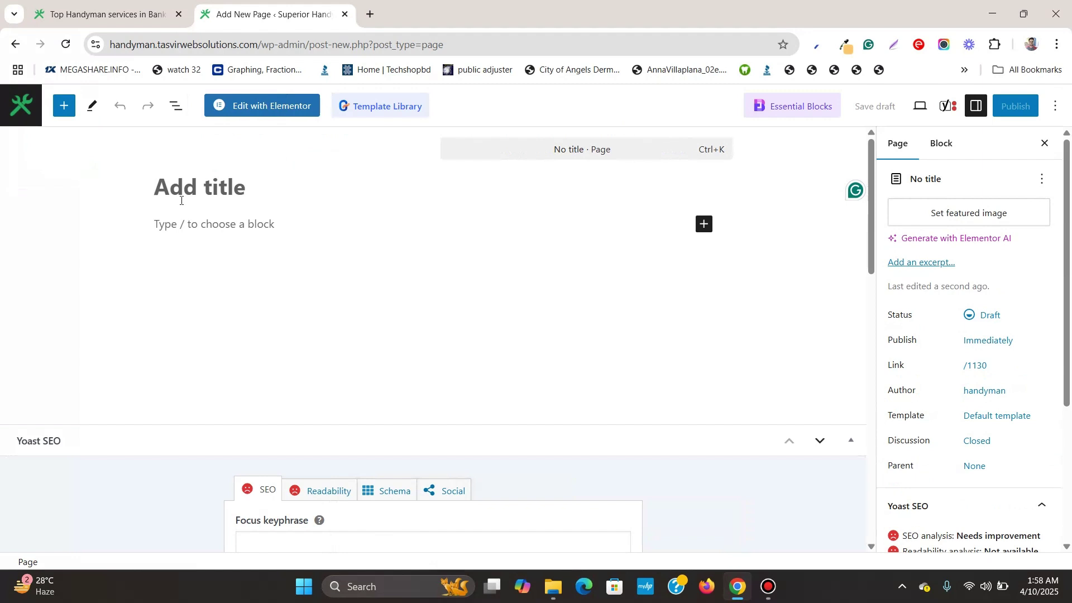
Title the page 'Contact Us', publish it, and launch Edit with Elementor
{"action": "type", "text": "Co"}
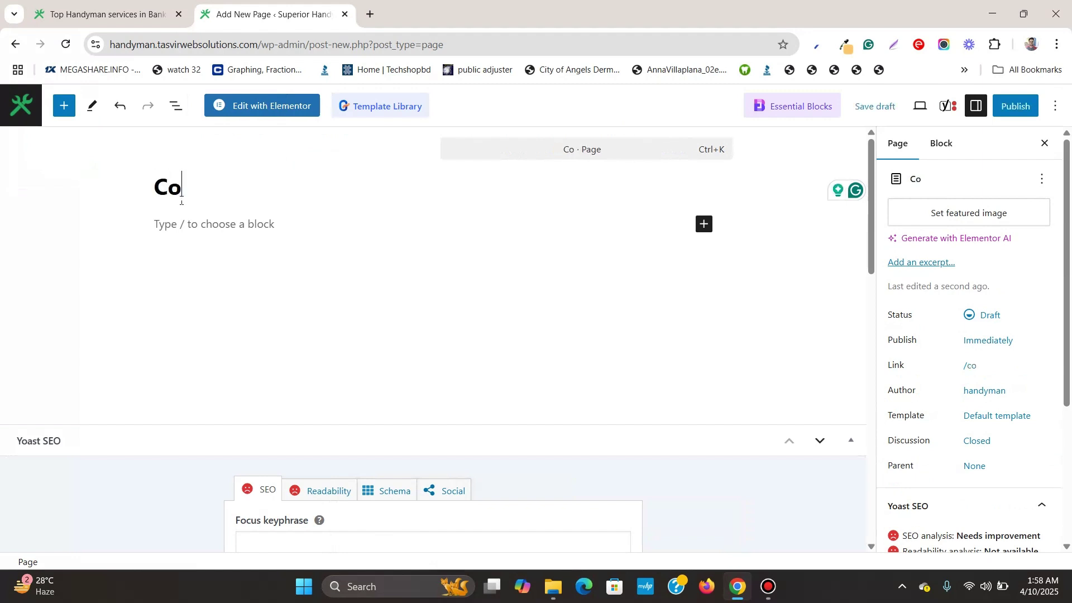
{"action": "type", "text": "ntac"}
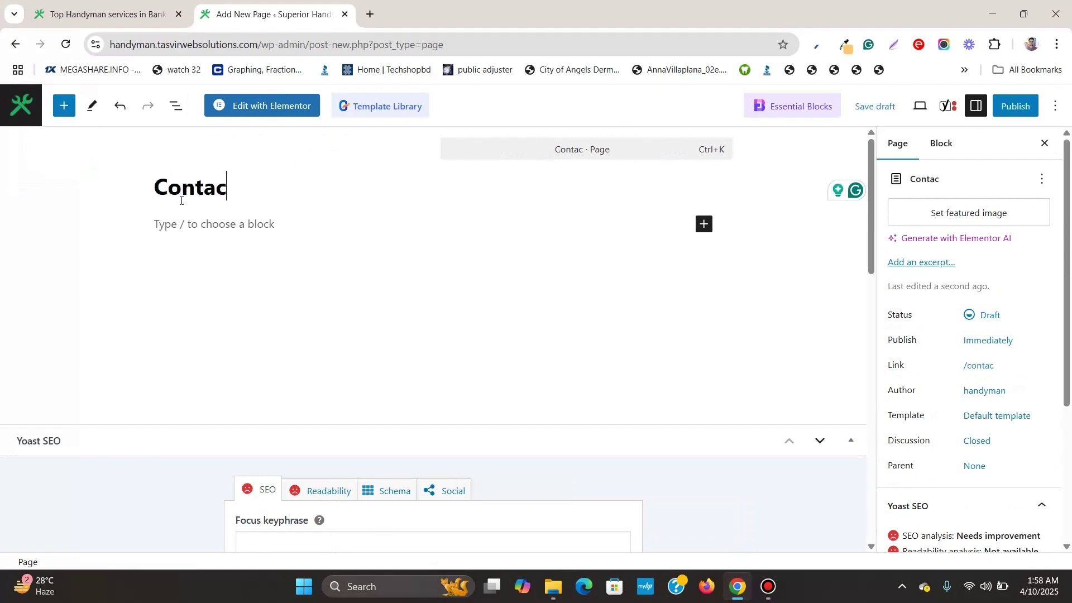
{"action": "type", "text": "t Us"}
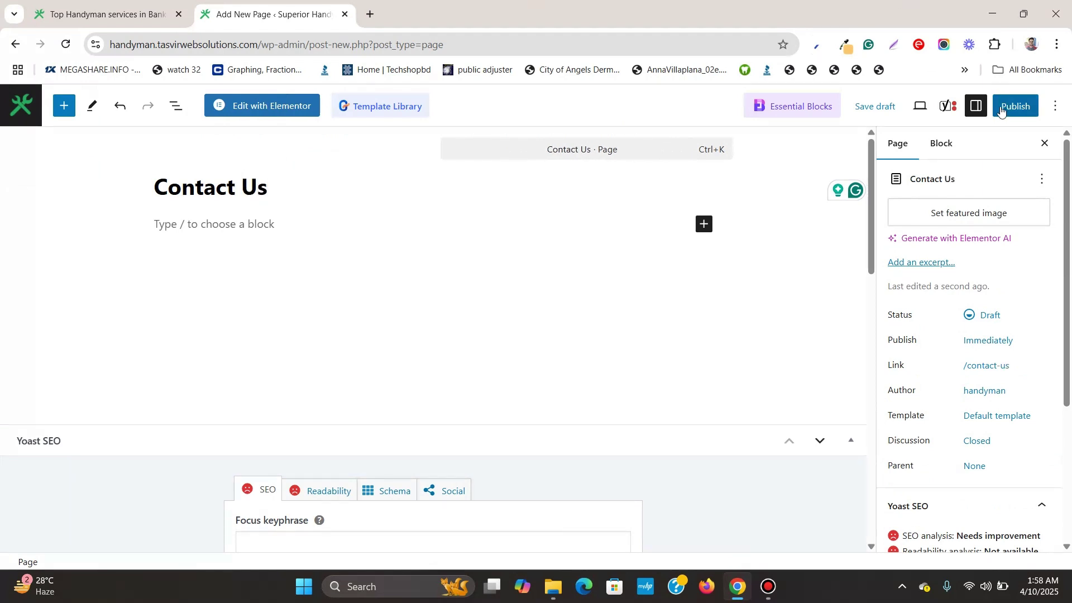
{"action": "left_click", "coordinate": [1012, 109]}
{"action": "left_click", "coordinate": [1009, 111]}
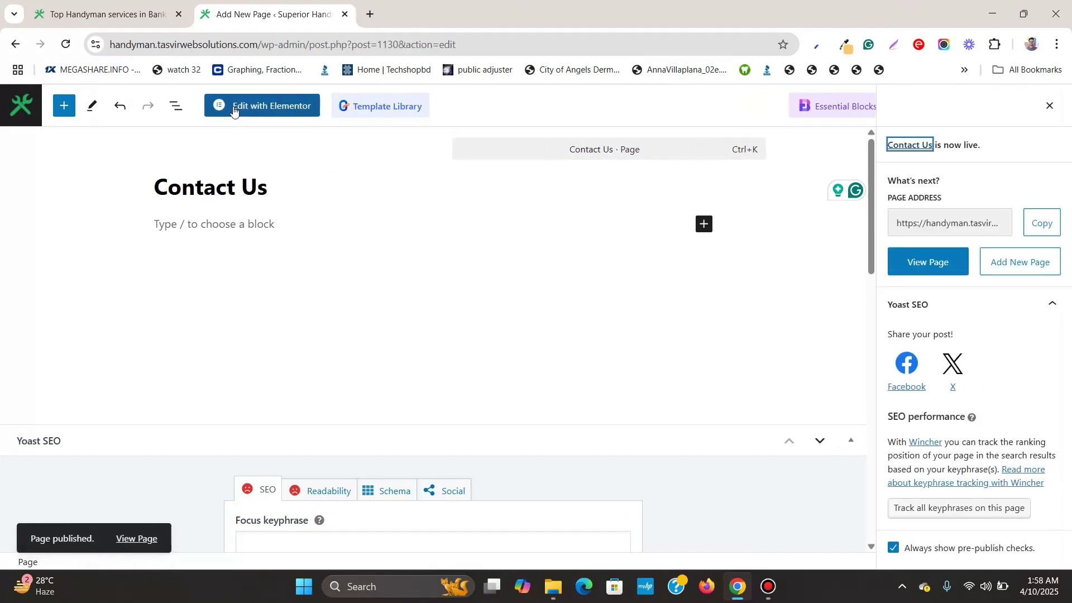
{"action": "left_click", "coordinate": [234, 109]}
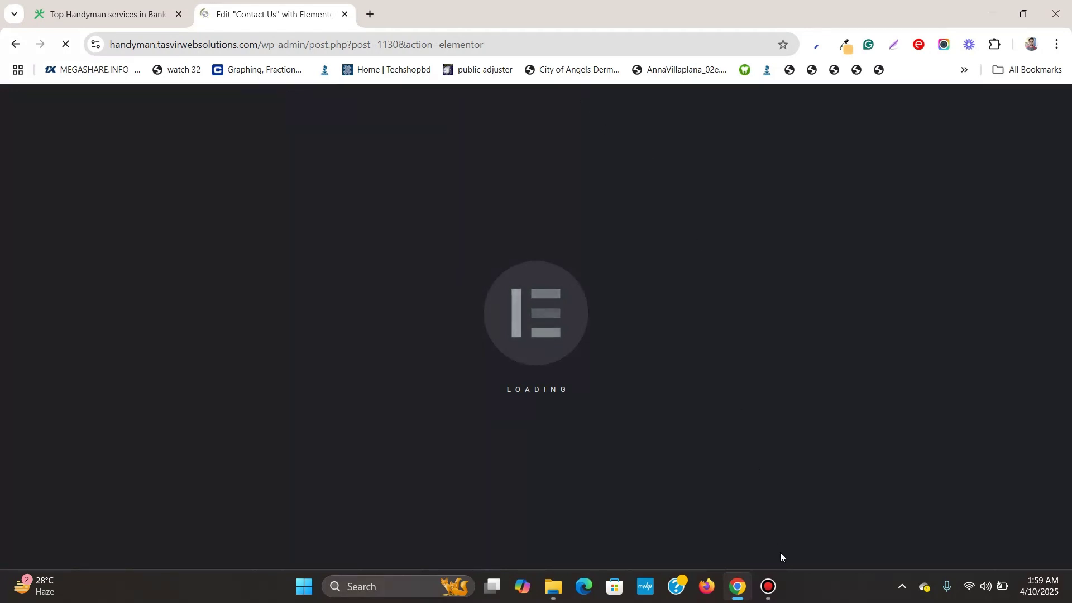
Set Hide Title to Yes in Elementor's Page Settings
{"action": "mouse_move", "coordinate": [781, 586]}
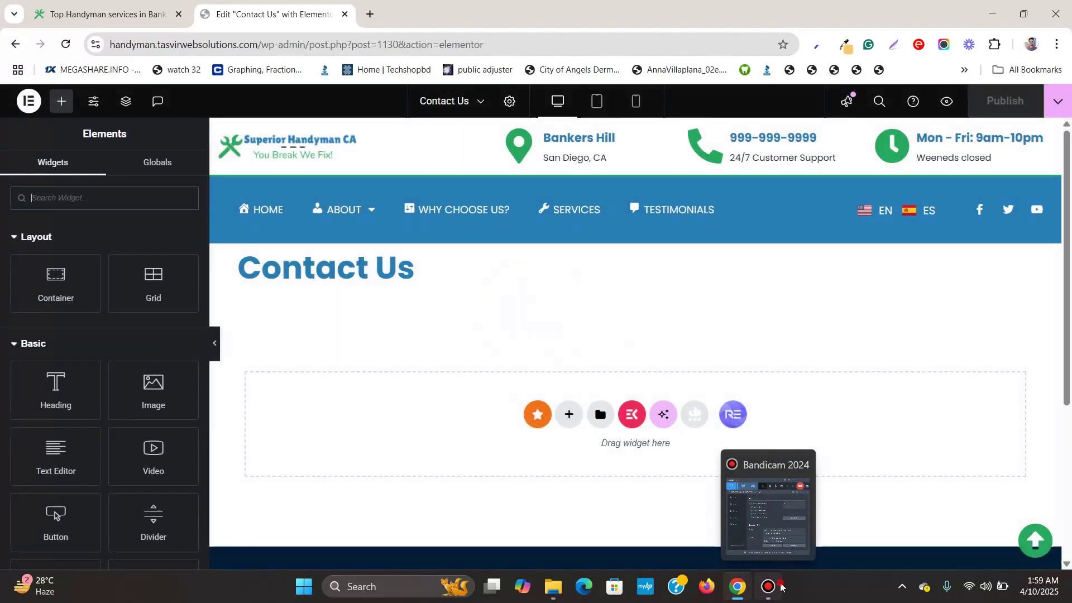
{"action": "left_click", "coordinate": [782, 586]}
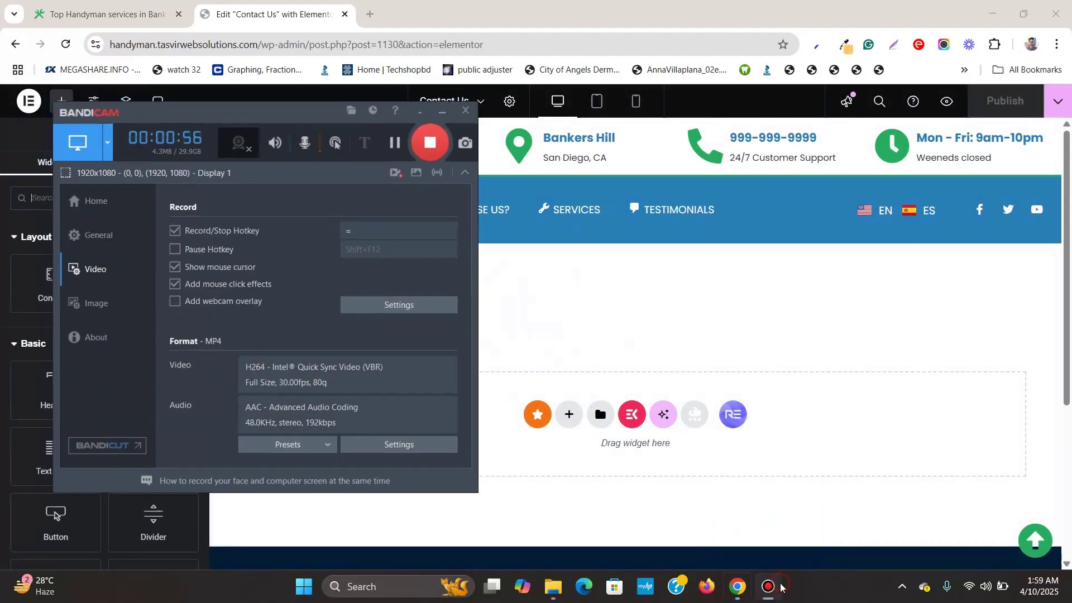
{"action": "left_click", "coordinate": [782, 586]}
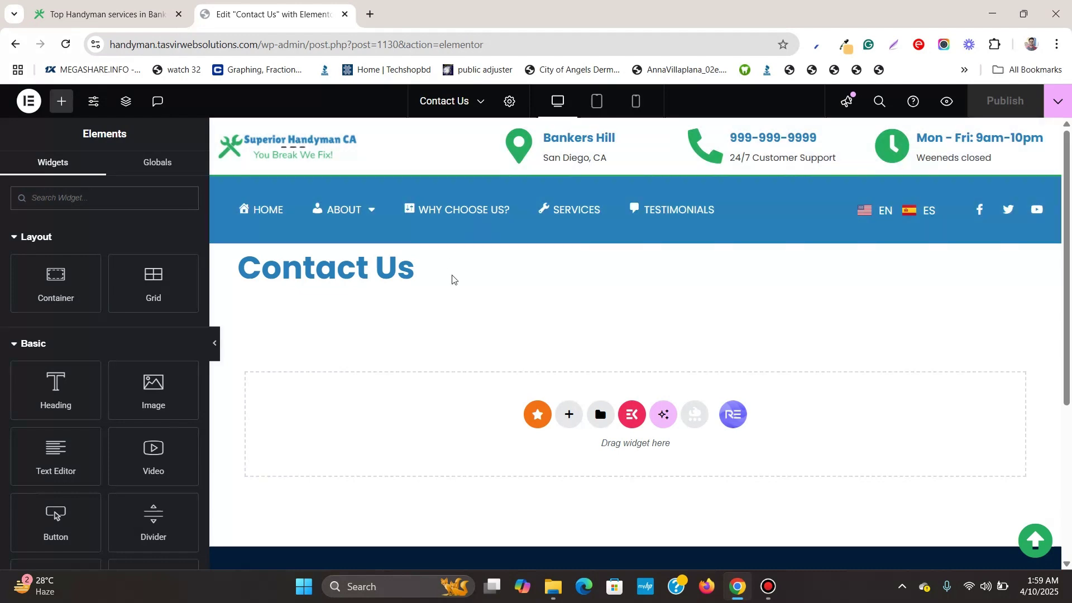
{"action": "scroll", "coordinate": [668, 326], "scroll_direction": "down", "scroll_amount": 3}
{"action": "scroll", "coordinate": [472, 269], "scroll_direction": "up", "scroll_amount": 3}
{"action": "left_click", "coordinate": [510, 105]}
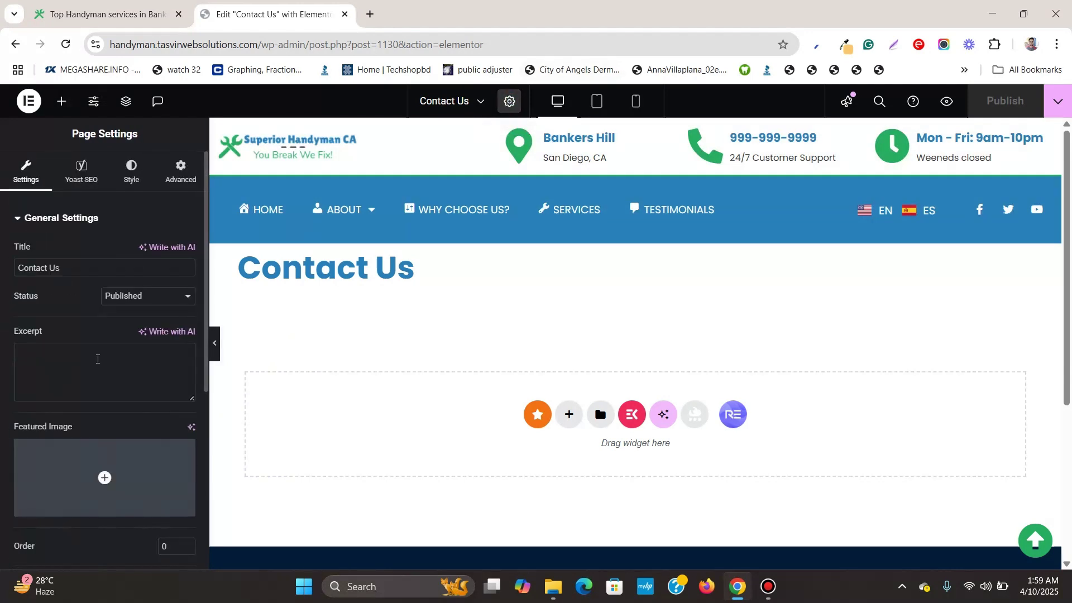
{"action": "scroll", "coordinate": [97, 362], "scroll_direction": "down", "scroll_amount": 2}
{"action": "scroll", "coordinate": [99, 367], "scroll_direction": "down", "scroll_amount": 2}
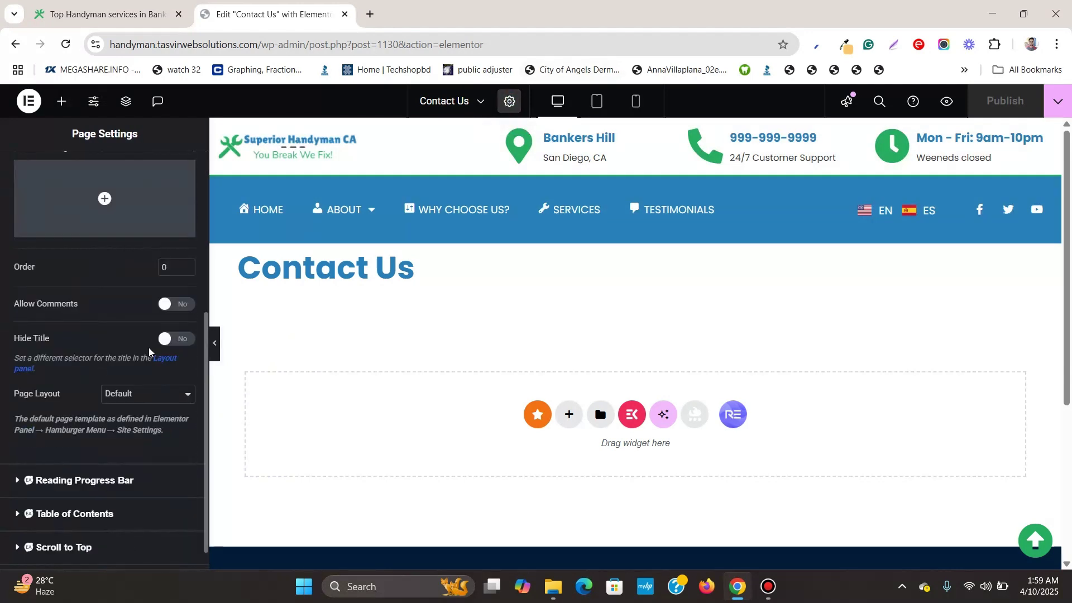
{"action": "left_click", "coordinate": [182, 340]}
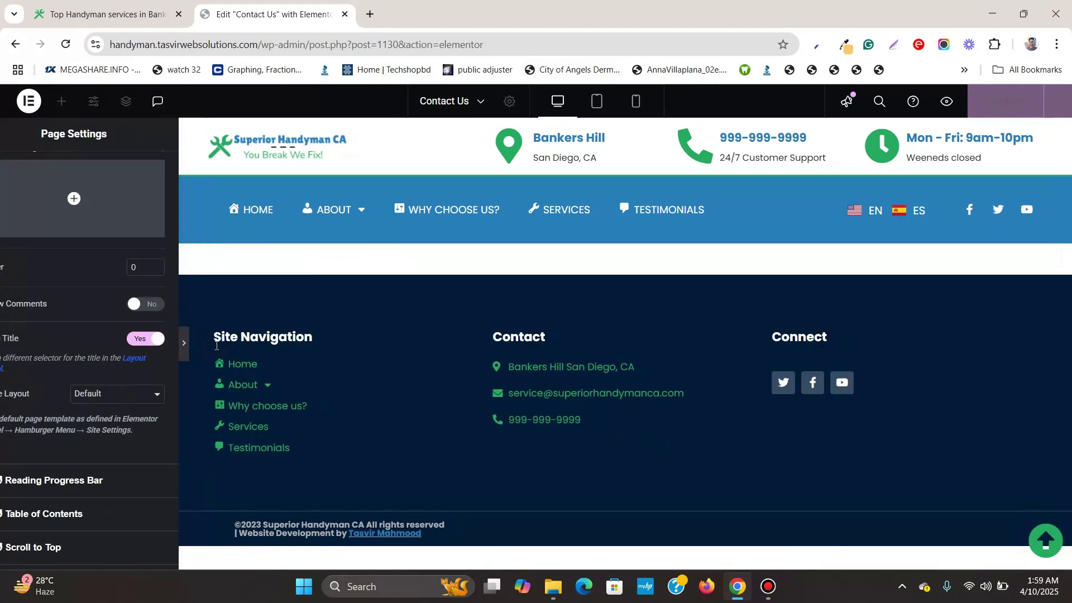
Add a single-structure flexbox container with a 305 px minimum height
{"action": "left_click", "coordinate": [216, 347]}
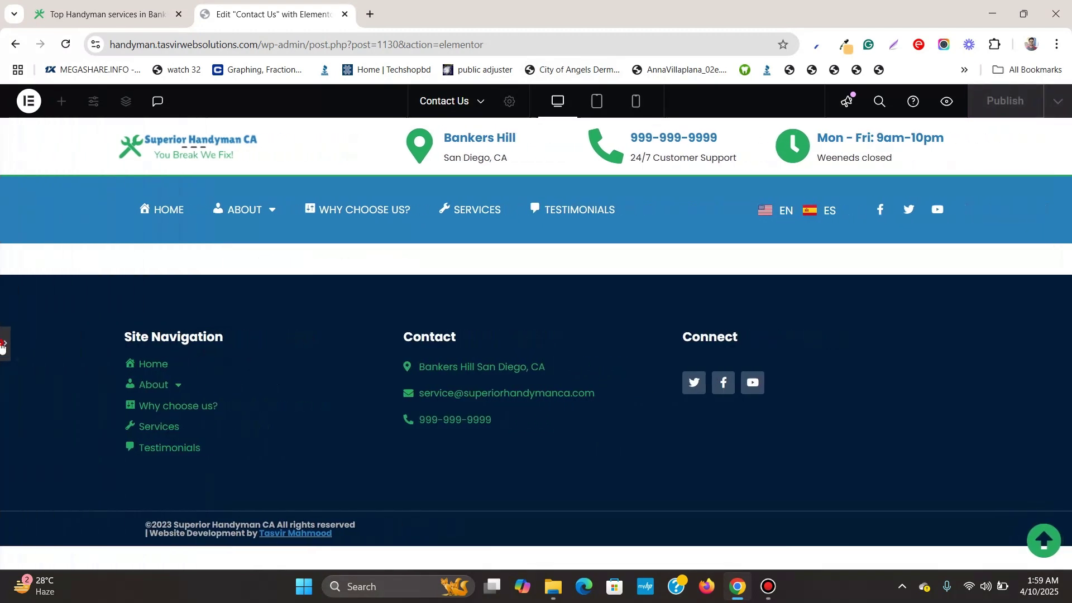
{"action": "left_click", "coordinate": [2, 345]}
{"action": "left_click", "coordinate": [565, 359]}
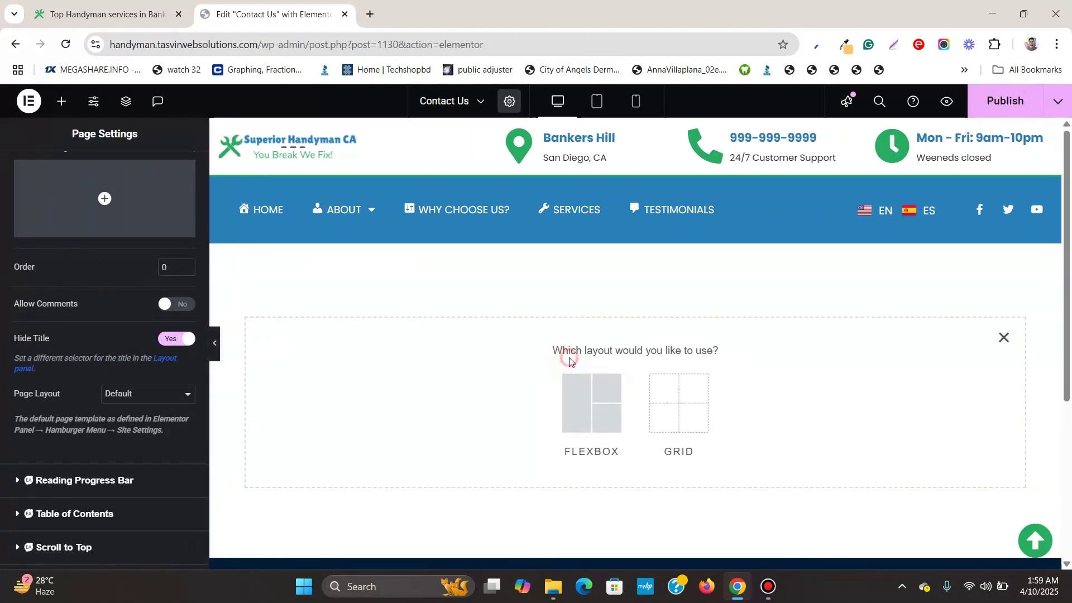
{"action": "left_click", "coordinate": [585, 382]}
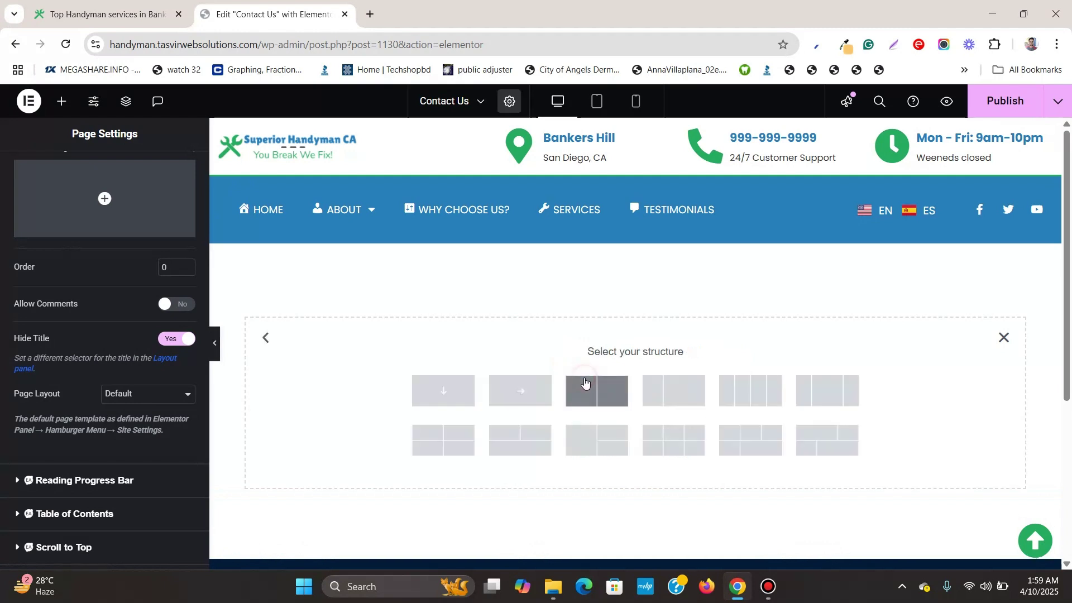
{"action": "left_click", "coordinate": [438, 393]}
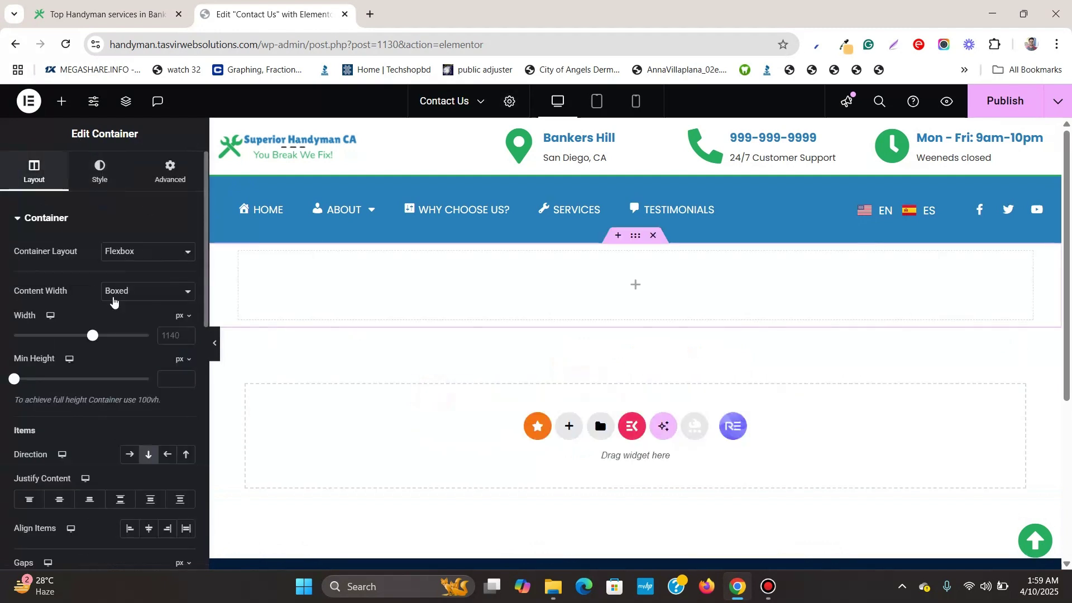
{"action": "left_click_drag", "start_coordinate": [14, 382], "coordinate": [44, 386]}
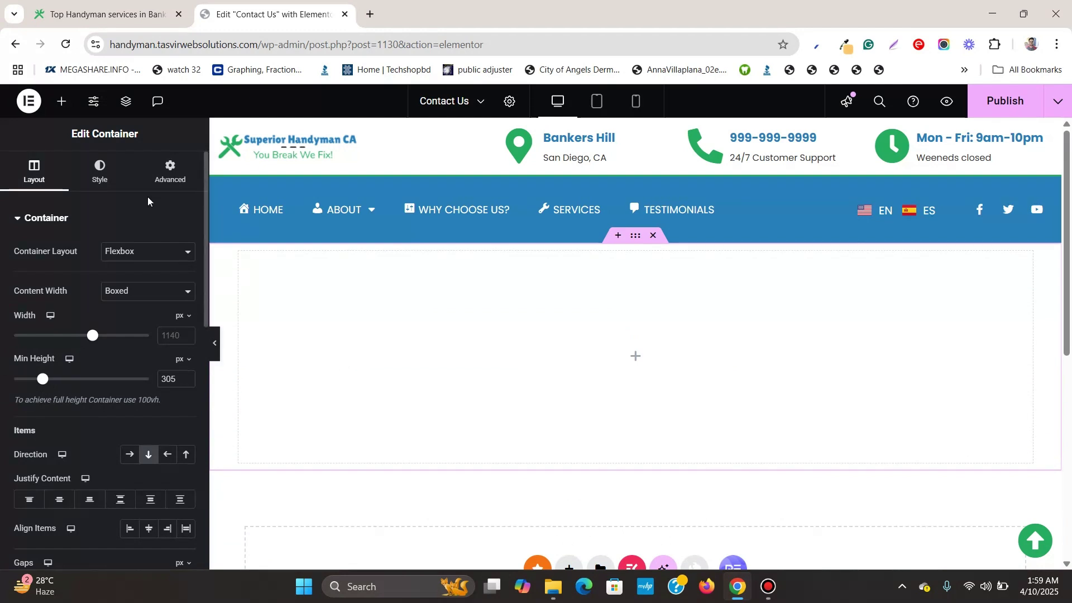
Load the Pixabay site in a new browser tab
{"action": "left_click", "coordinate": [369, 15]}
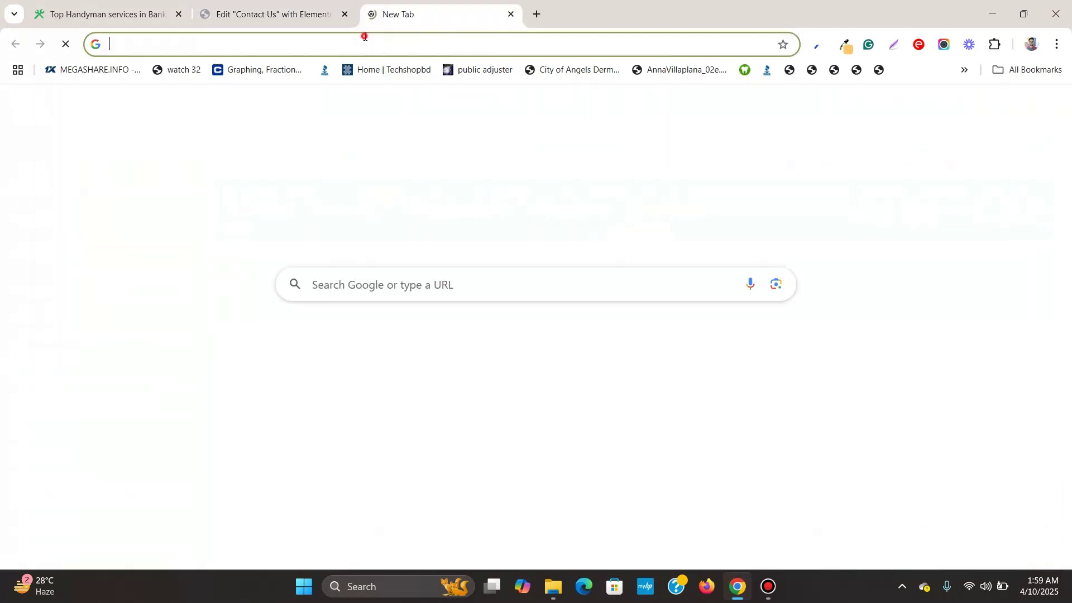
{"action": "type", "text": "pixabay.com"}
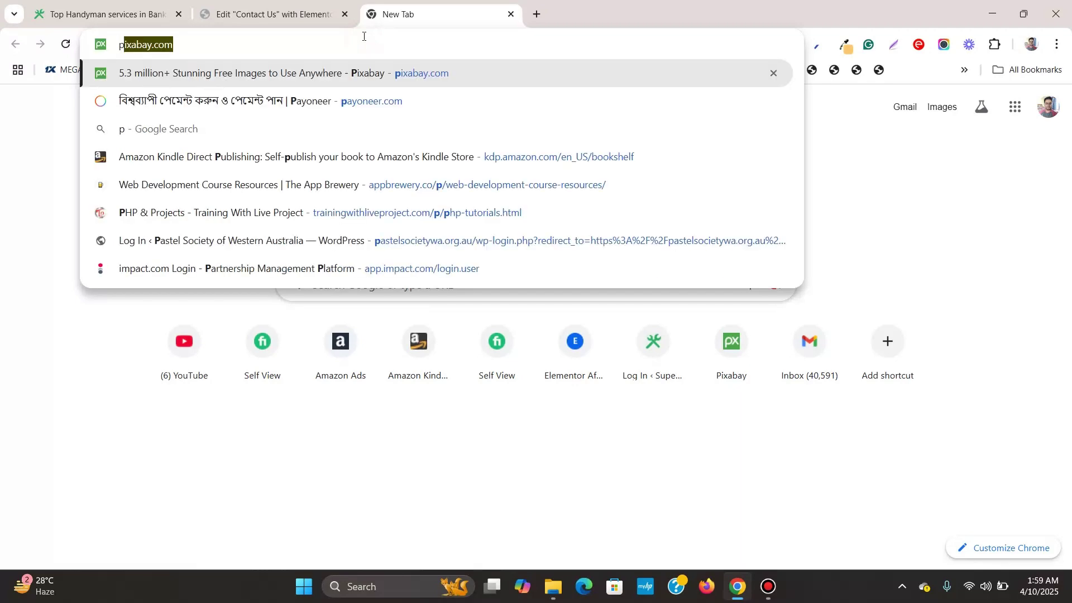
{"action": "key", "text": "Return"}
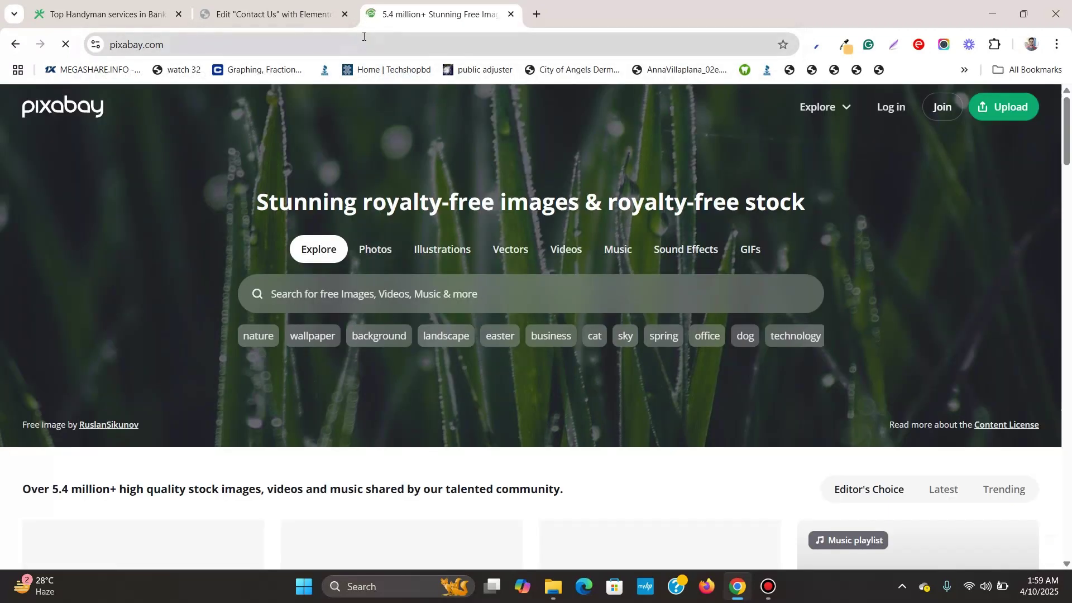
Search Pixabay for 'office' and download the notebook laptop photo at 1280×853
{"action": "left_click", "coordinate": [394, 301]}
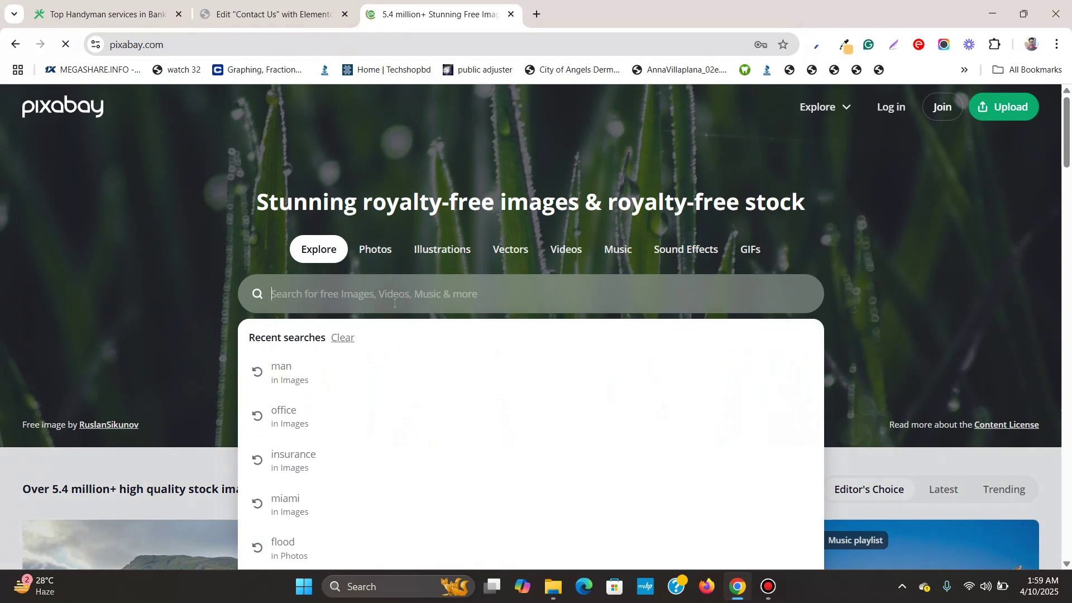
{"action": "type", "text": "office"}
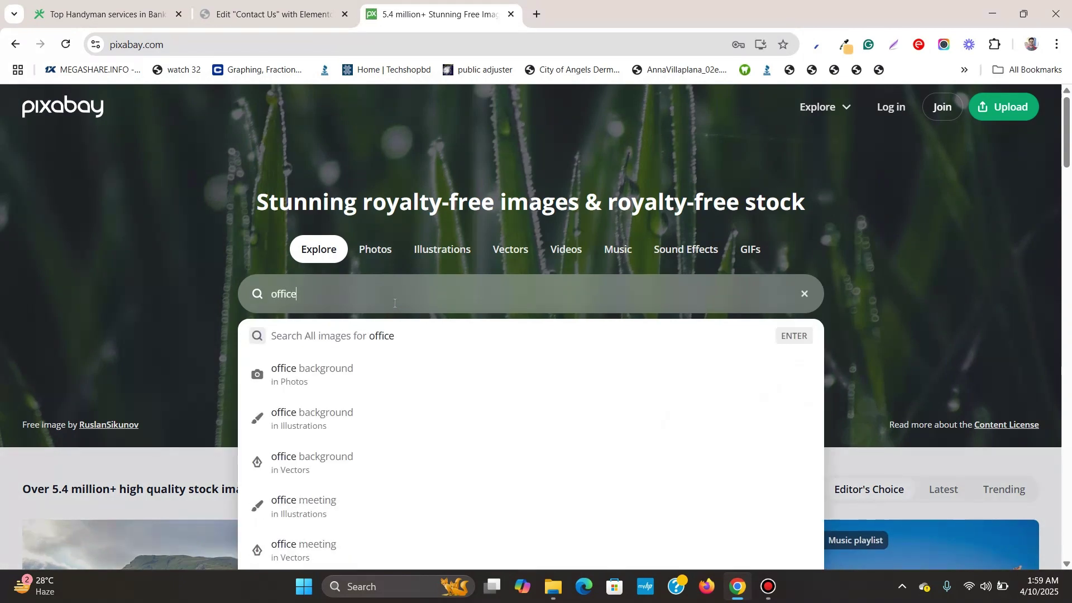
{"action": "key", "text": "Return"}
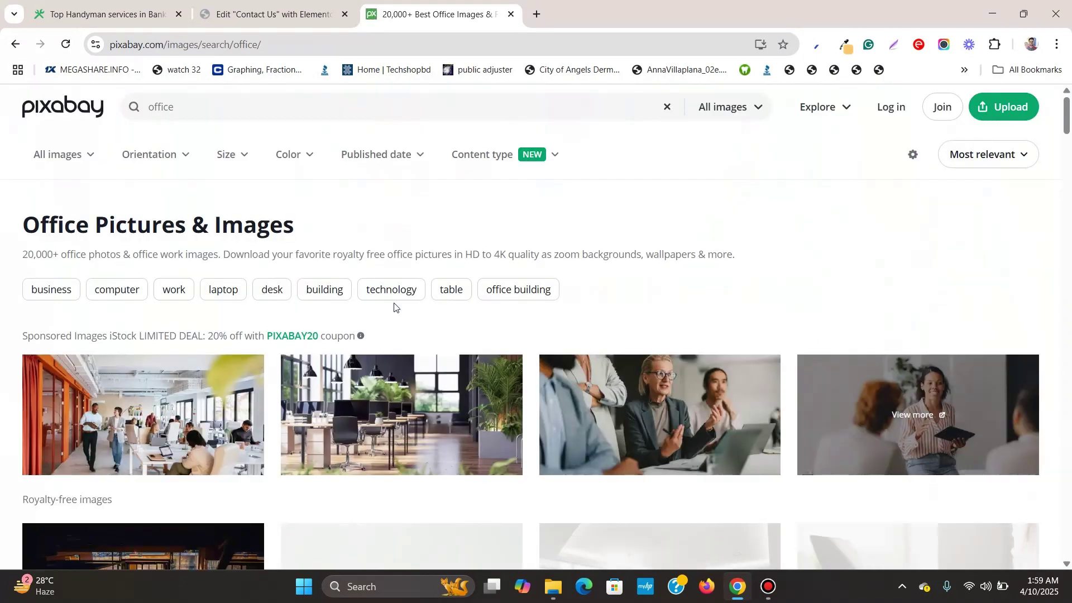
{"action": "scroll", "coordinate": [394, 304], "scroll_direction": "down", "scroll_amount": 6}
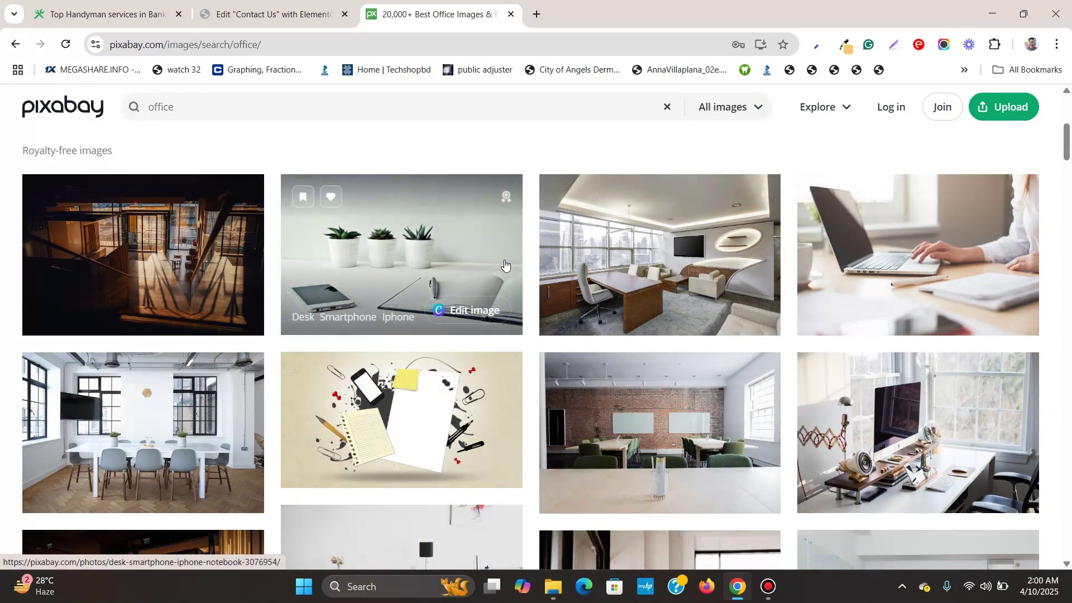
{"action": "scroll", "coordinate": [510, 264], "scroll_direction": "up", "scroll_amount": 1}
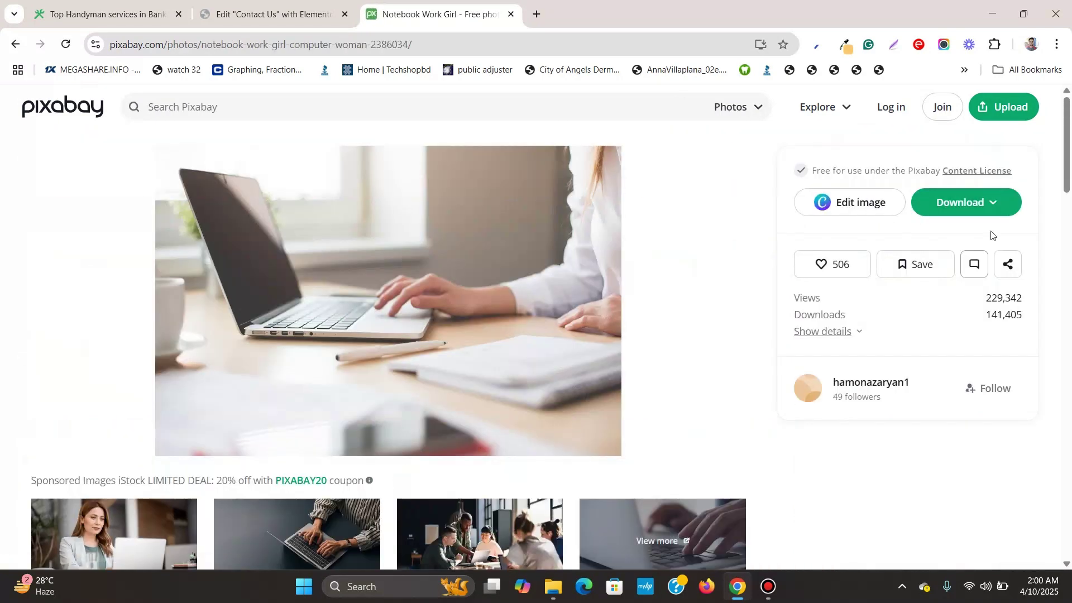
{"action": "left_click", "coordinate": [991, 207]}
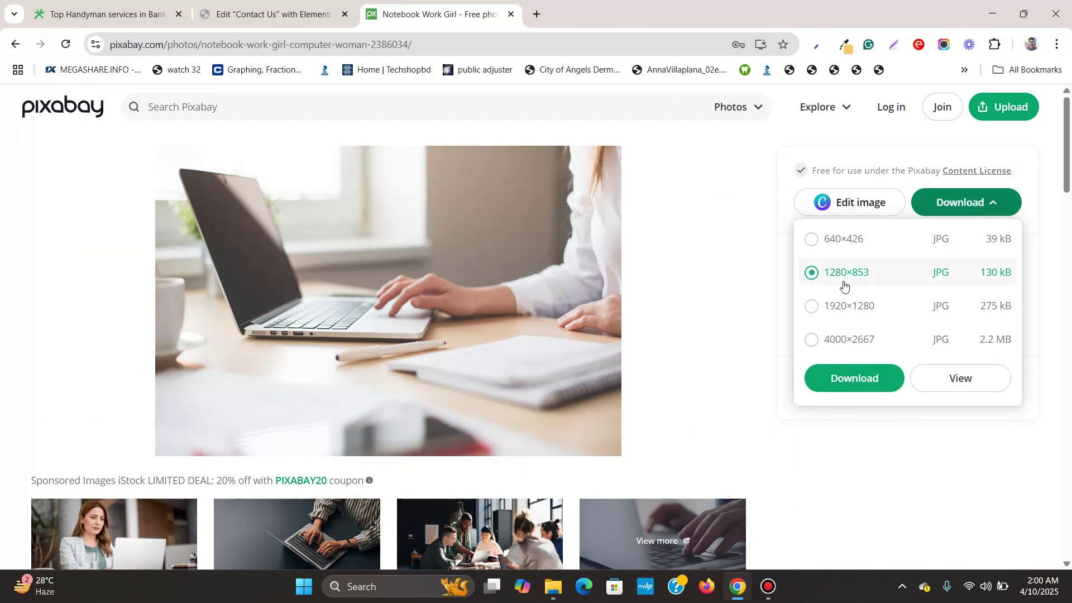
{"action": "left_click", "coordinate": [864, 385]}
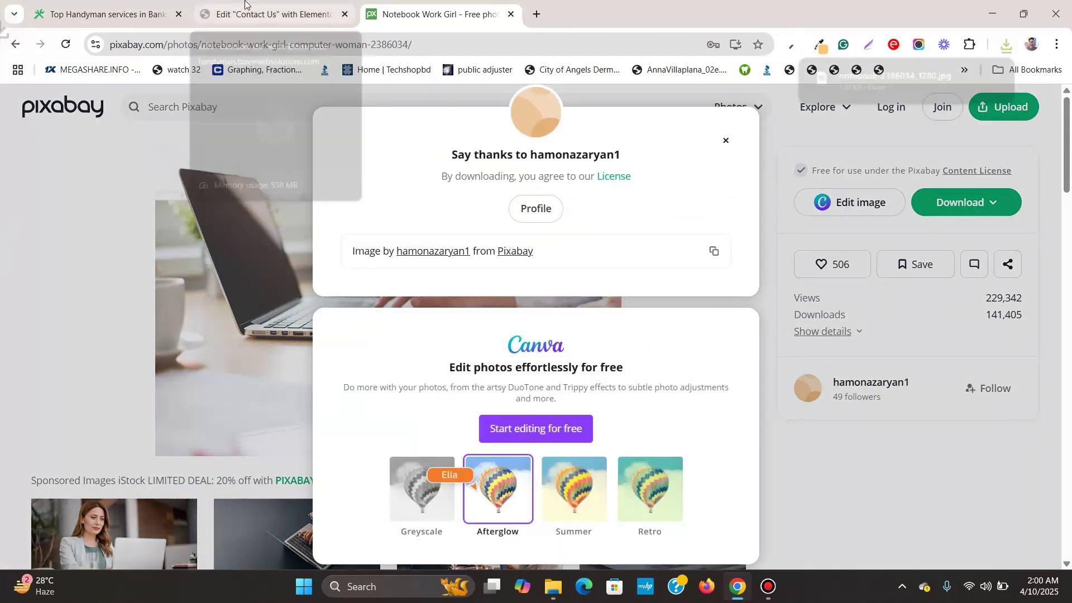
Upload the downloaded notebook photo and set it as the container's classic background image
{"action": "left_click", "coordinate": [262, 14]}
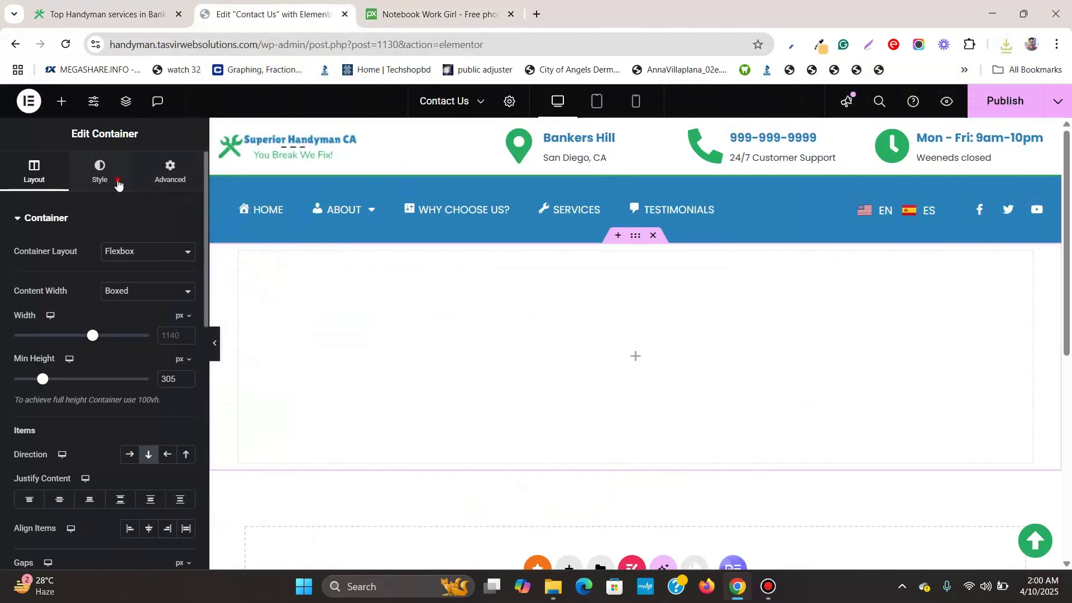
{"action": "left_click", "coordinate": [116, 179]}
{"action": "left_click", "coordinate": [129, 281]}
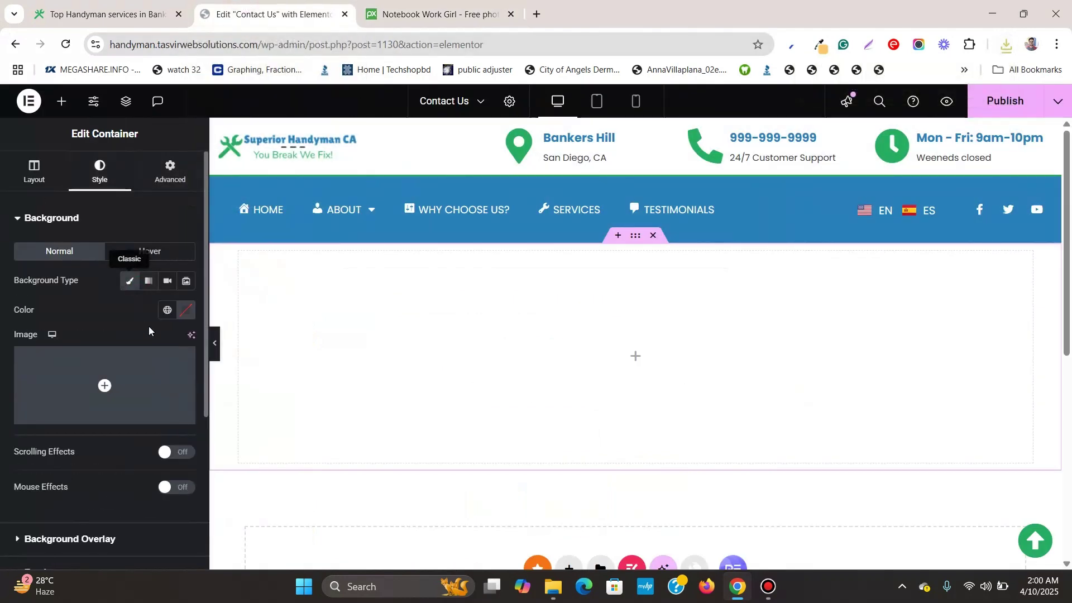
{"action": "left_click", "coordinate": [152, 347]}
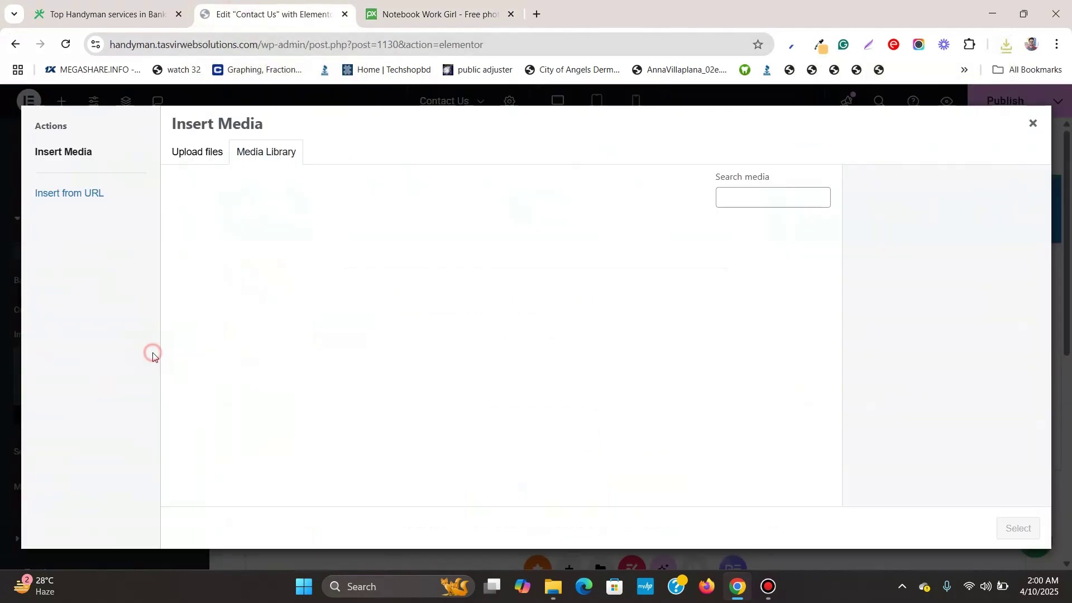
{"action": "left_click", "coordinate": [1004, 45]}
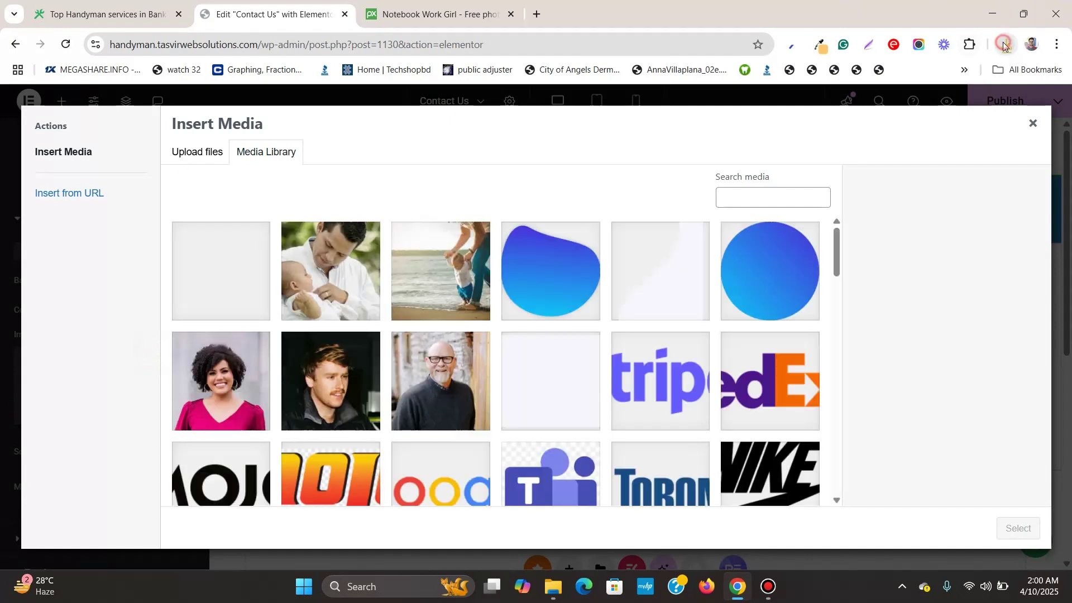
{"action": "left_click_drag", "start_coordinate": [704, 114], "coordinate": [477, 171]}
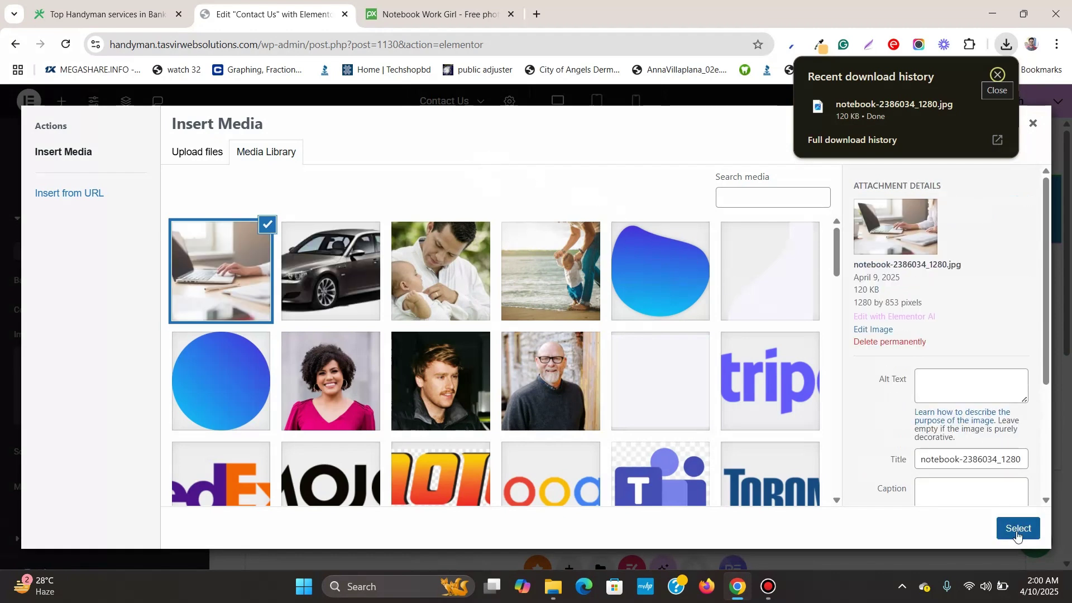
{"action": "left_click", "coordinate": [1017, 528]}
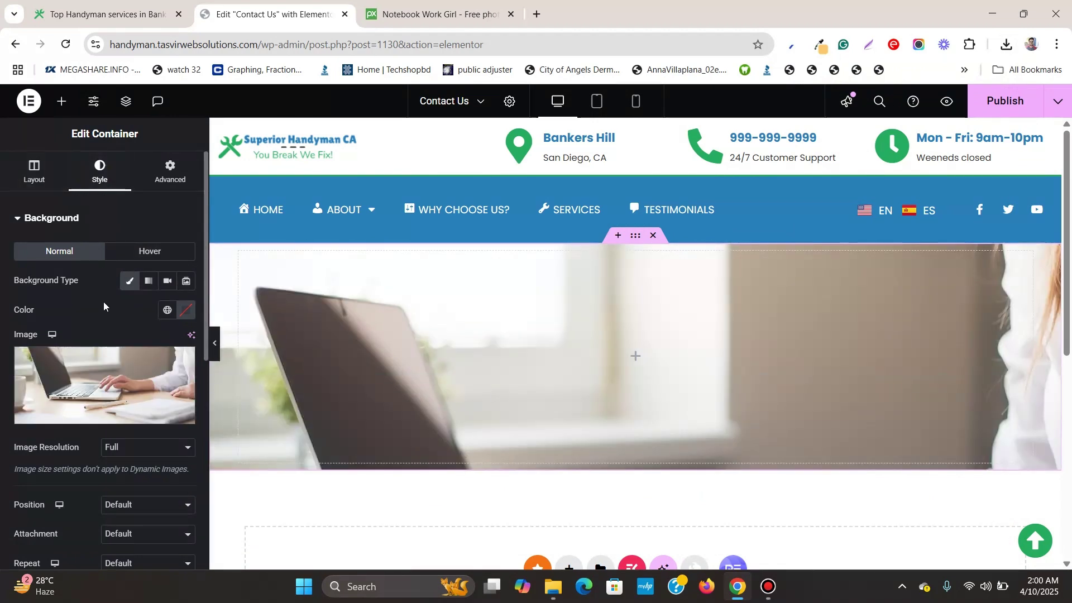
Add a classic #000000 background overlay at 0.72 opacity to darken the photo
{"action": "scroll", "coordinate": [106, 316], "scroll_direction": "down", "scroll_amount": 5}
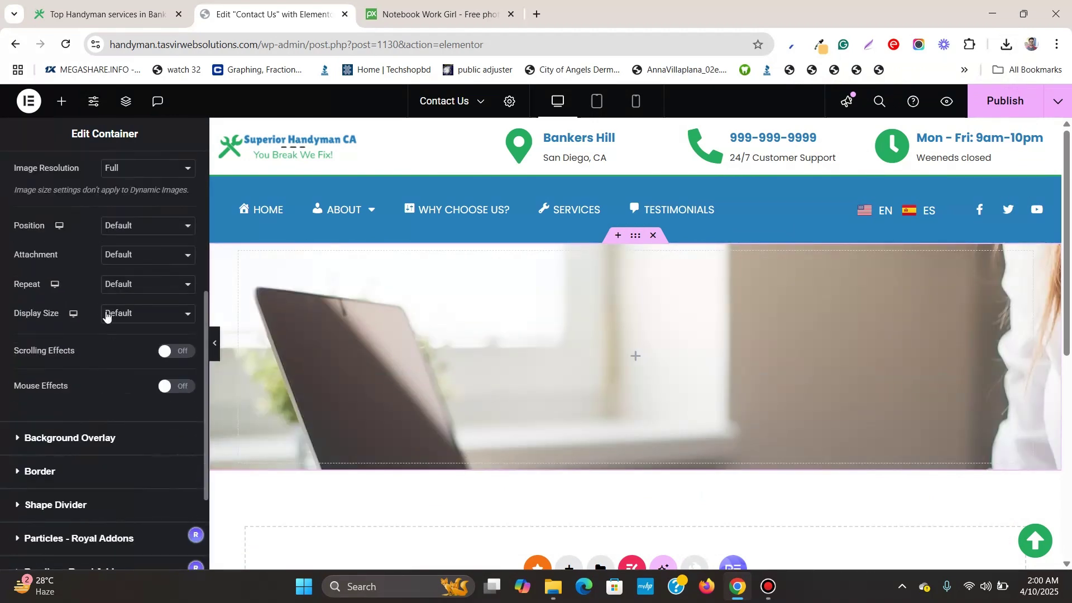
{"action": "left_click", "coordinate": [133, 439]}
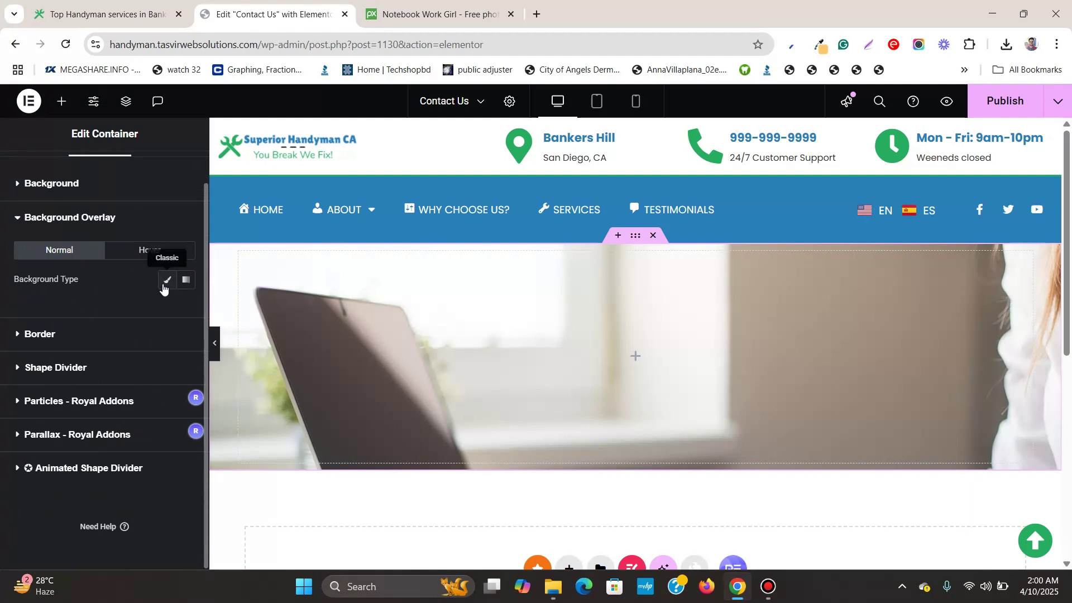
{"action": "left_click", "coordinate": [167, 279]}
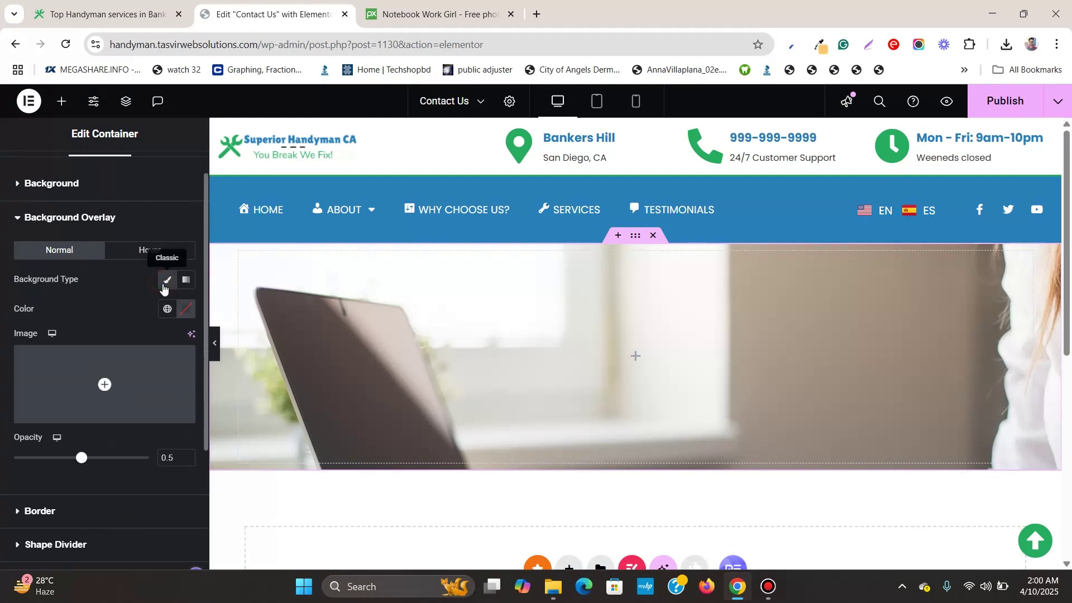
{"action": "left_click", "coordinate": [184, 308]}
{"action": "double_click", "coordinate": [174, 509]}
{"action": "type", "text": "000000"}
{"action": "left_click", "coordinate": [102, 303]}
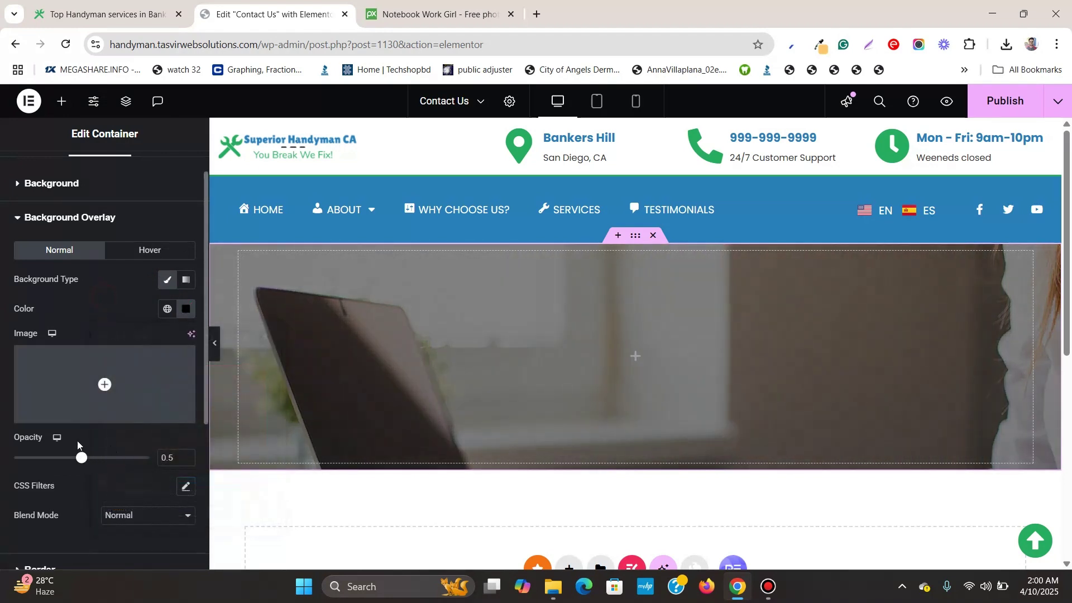
{"action": "left_click_drag", "start_coordinate": [99, 459], "coordinate": [112, 456]}
Set the banner's background image attachment to Fixed
{"action": "scroll", "coordinate": [6, 221], "scroll_direction": "up", "scroll_amount": 2}
{"action": "scroll", "coordinate": [83, 306], "scroll_direction": "down", "scroll_amount": 5}
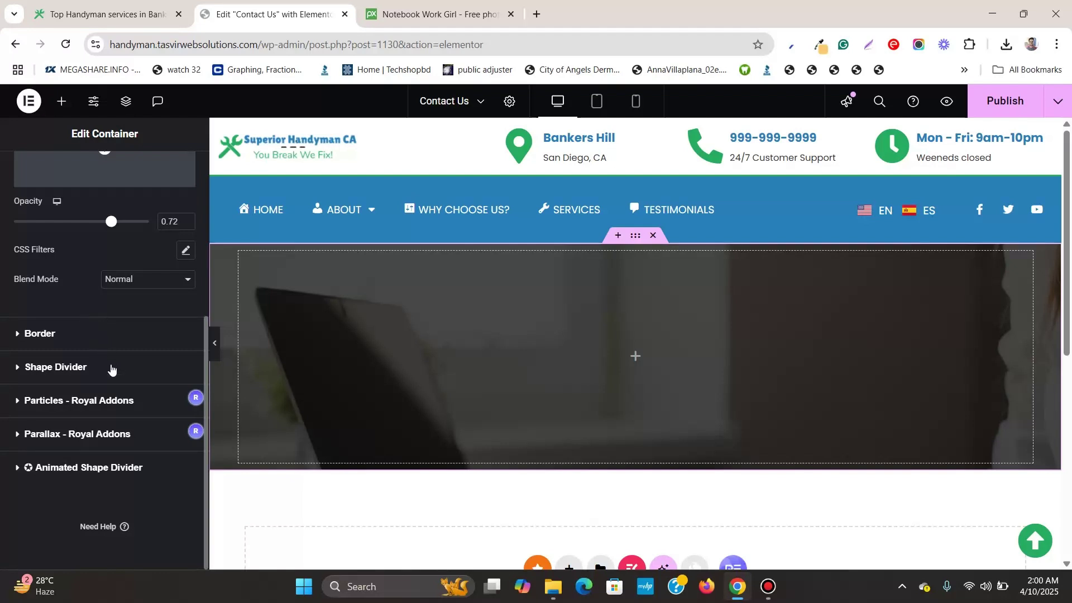
{"action": "scroll", "coordinate": [106, 363], "scroll_direction": "up", "scroll_amount": 5}
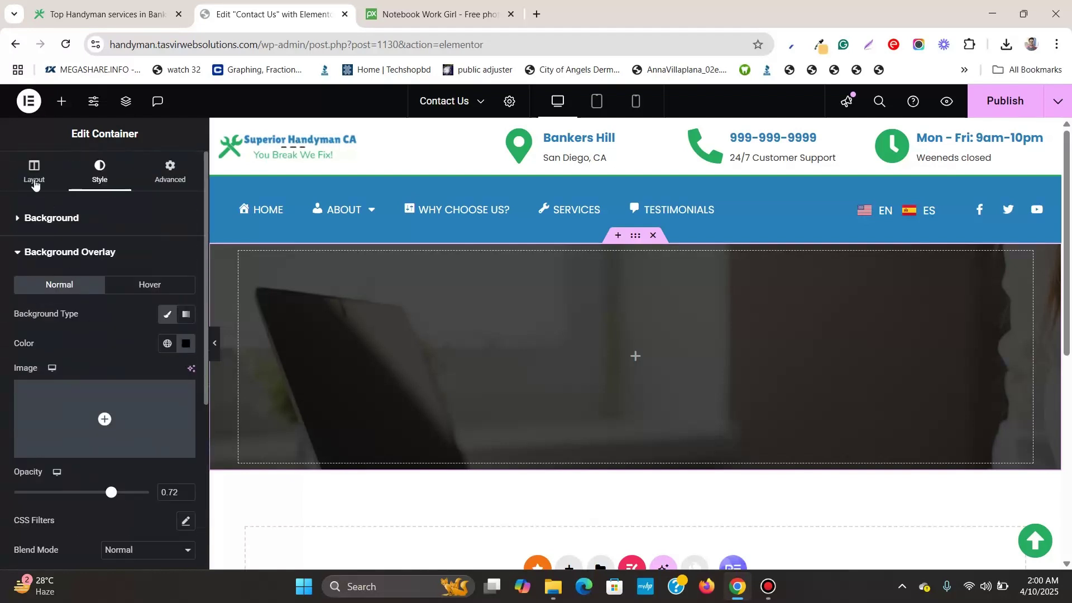
{"action": "left_click", "coordinate": [94, 229]}
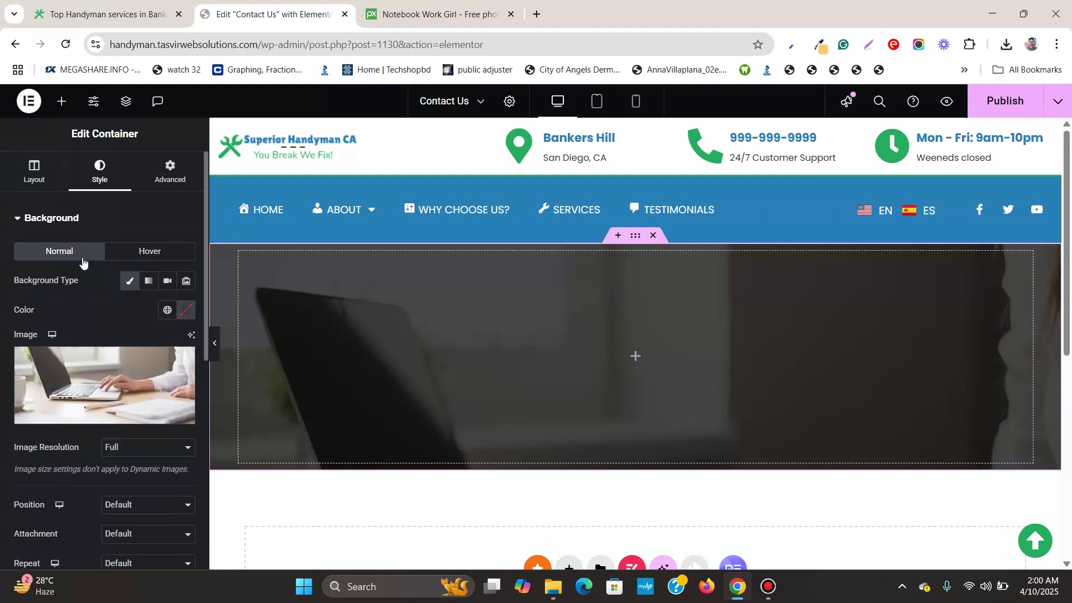
{"action": "scroll", "coordinate": [81, 342], "scroll_direction": "down", "scroll_amount": 3}
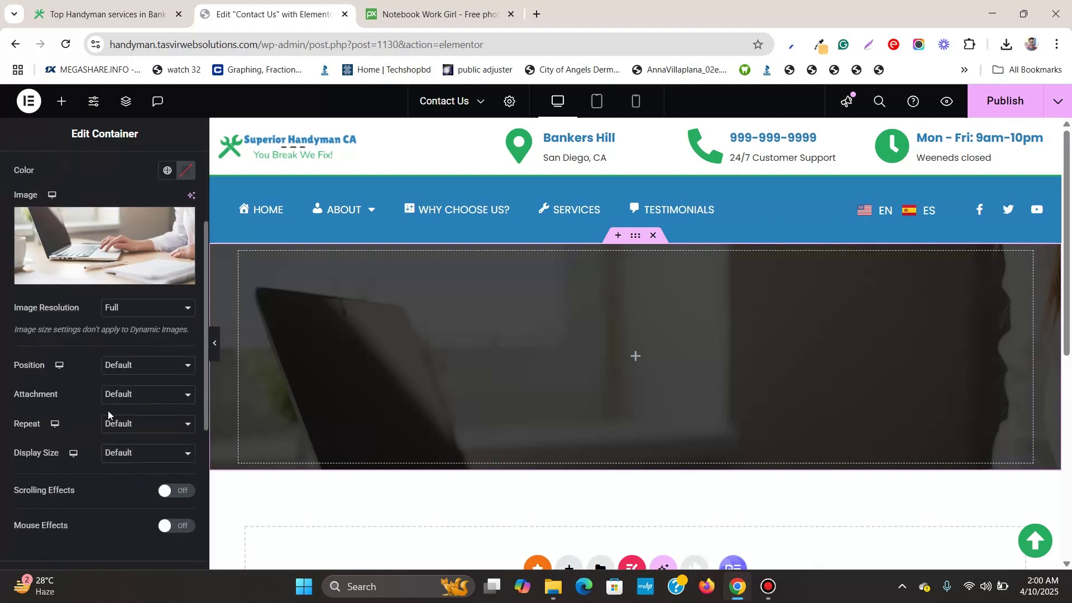
{"action": "left_click", "coordinate": [132, 403]}
{"action": "left_click", "coordinate": [140, 446]}
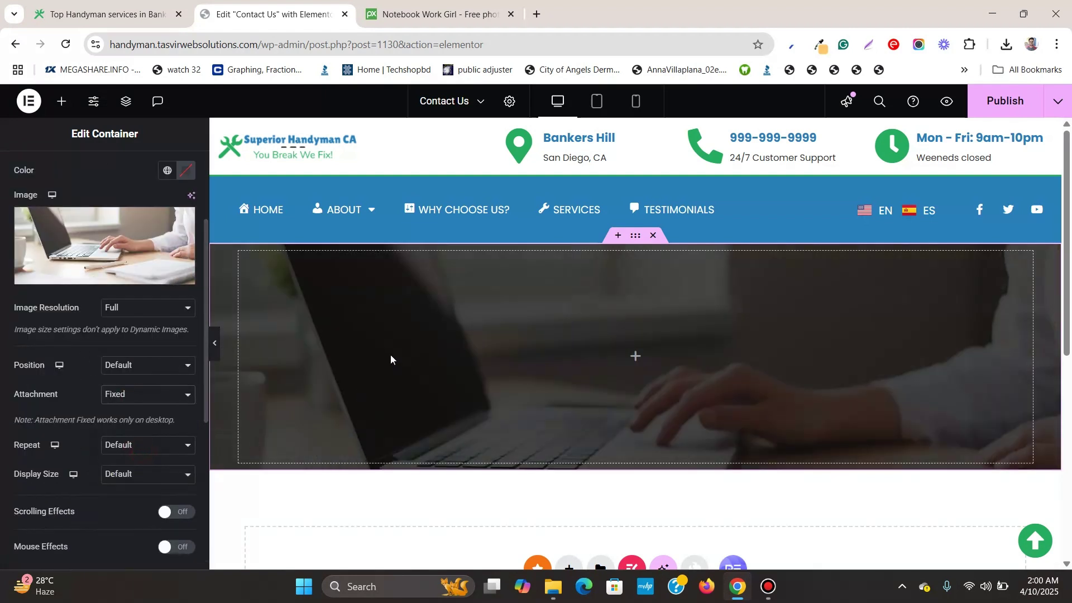
{"action": "scroll", "coordinate": [393, 350], "scroll_direction": "down", "scroll_amount": 4}
{"action": "scroll", "coordinate": [395, 348], "scroll_direction": "up", "scroll_amount": 4}
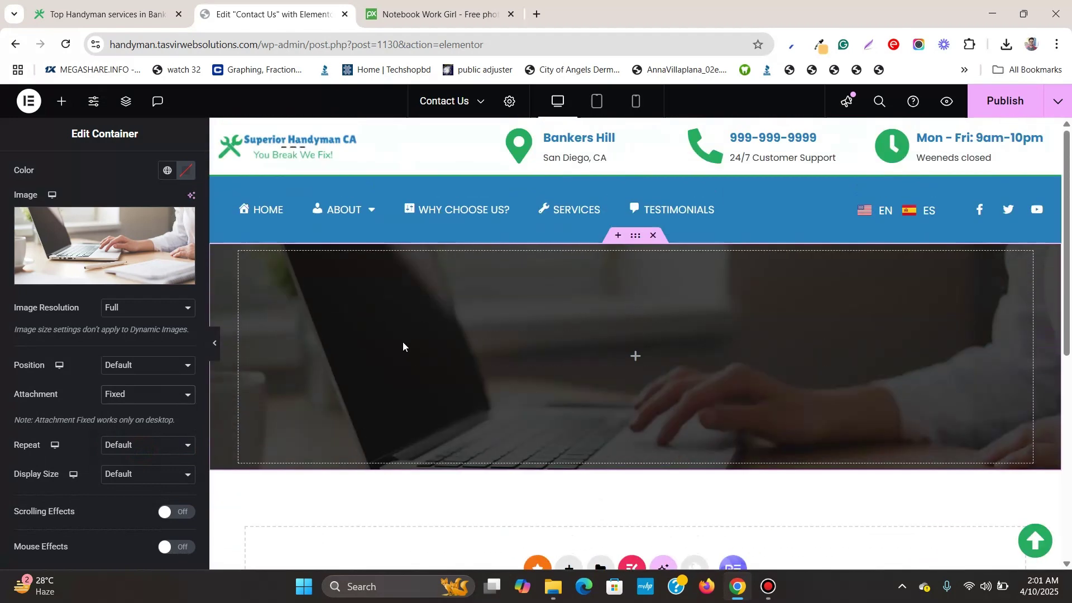
{"action": "scroll", "coordinate": [593, 341], "scroll_direction": "down", "scroll_amount": 5}
{"action": "scroll", "coordinate": [591, 340], "scroll_direction": "up", "scroll_amount": 5}
Add a heading to the banner and centre it horizontally and vertically
{"action": "left_click", "coordinate": [61, 101]}
{"action": "left_click_drag", "start_coordinate": [56, 391], "coordinate": [629, 347]}
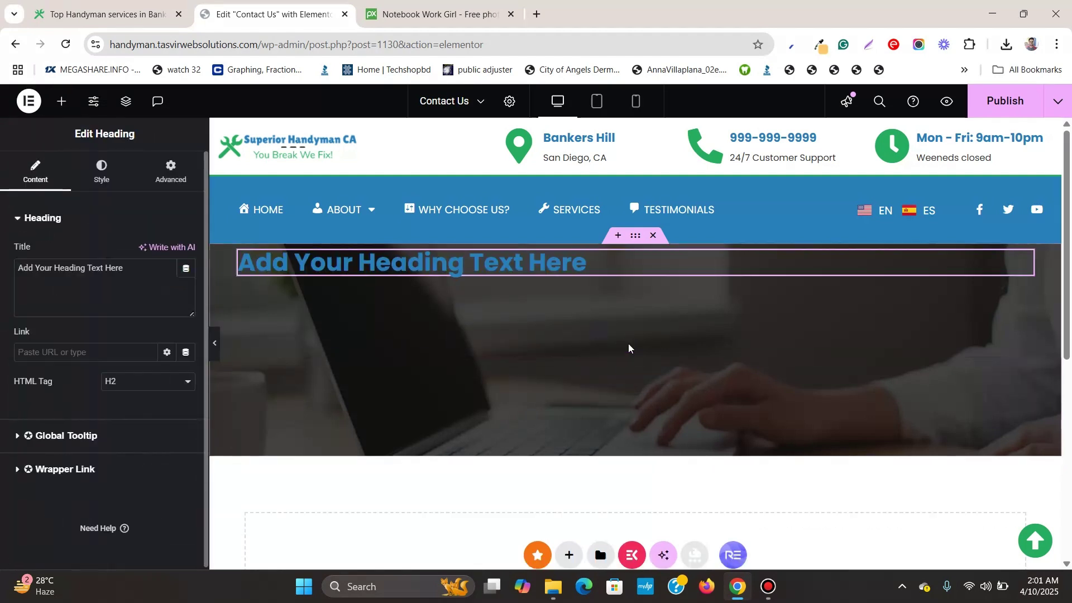
{"action": "left_click", "coordinate": [635, 237]}
{"action": "left_click", "coordinate": [33, 170]}
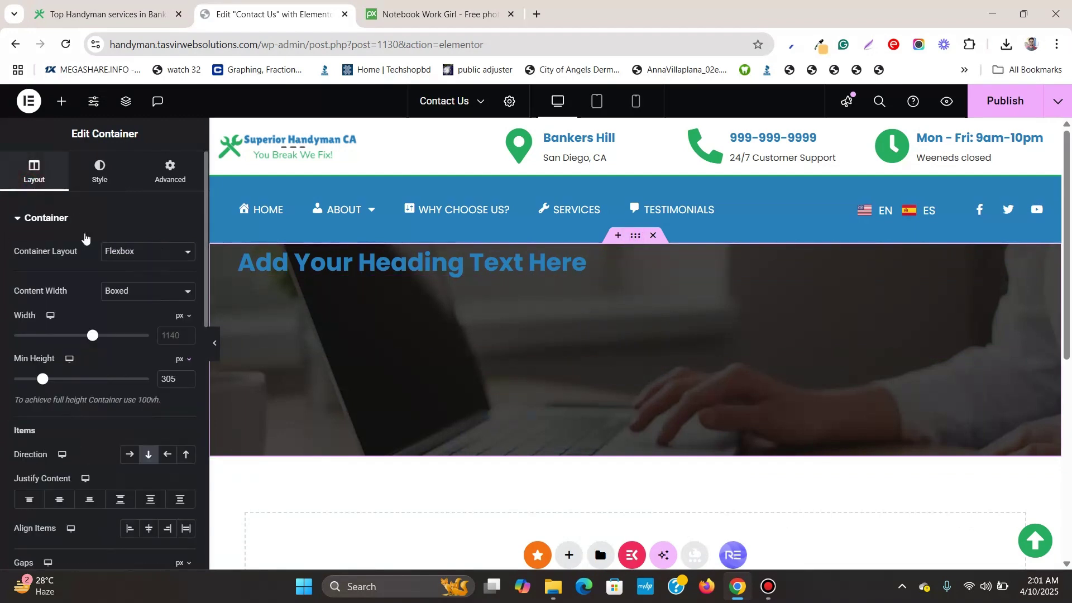
{"action": "left_click", "coordinate": [148, 529]}
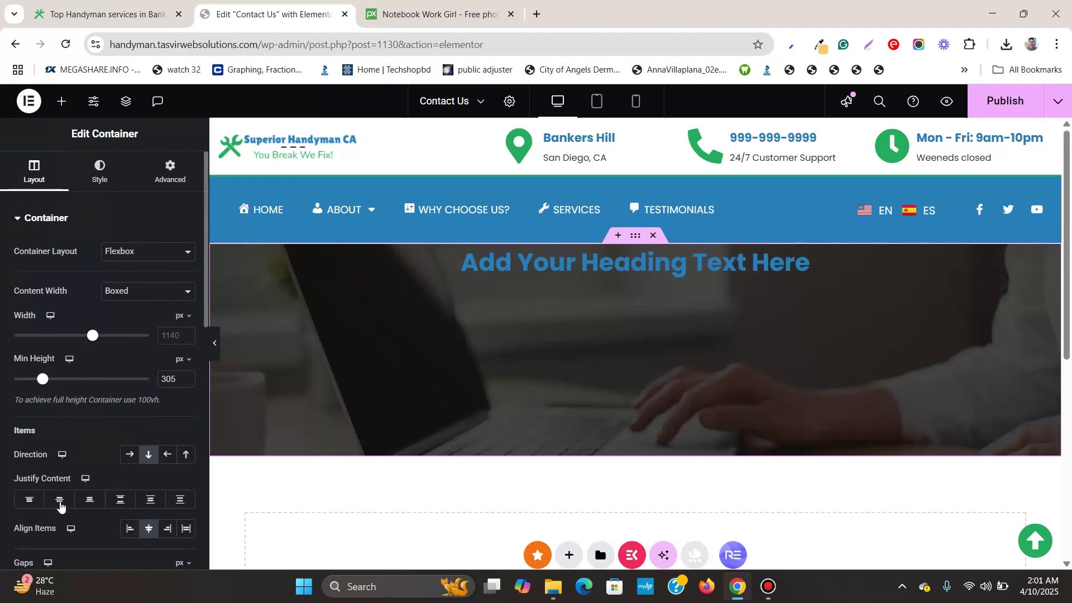
{"action": "left_click", "coordinate": [60, 501]}
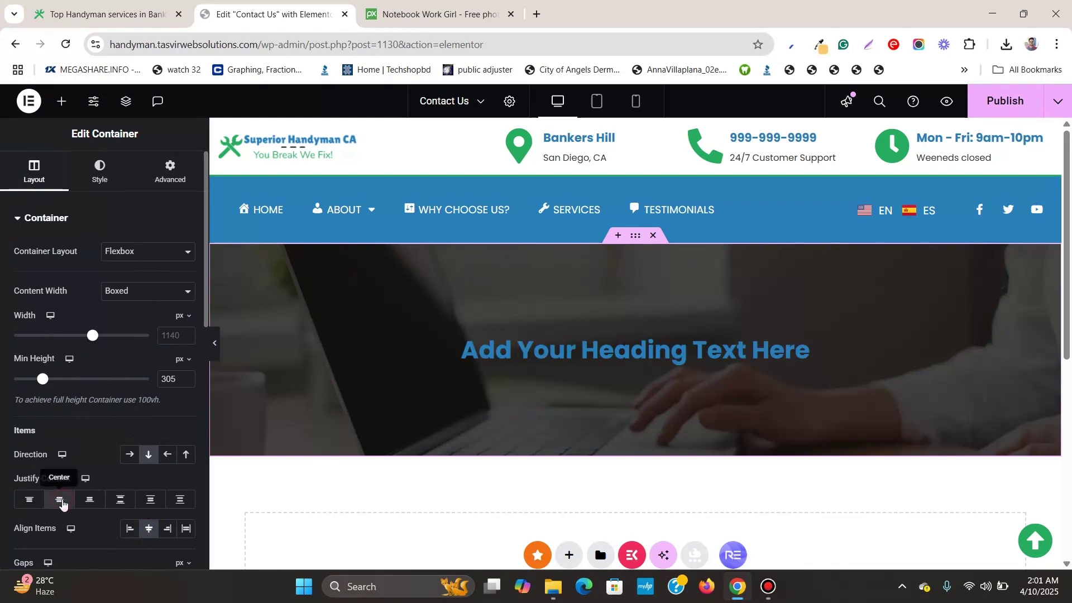
Make the heading an H1 reading 'Contact Us'
{"action": "left_click", "coordinate": [803, 347]}
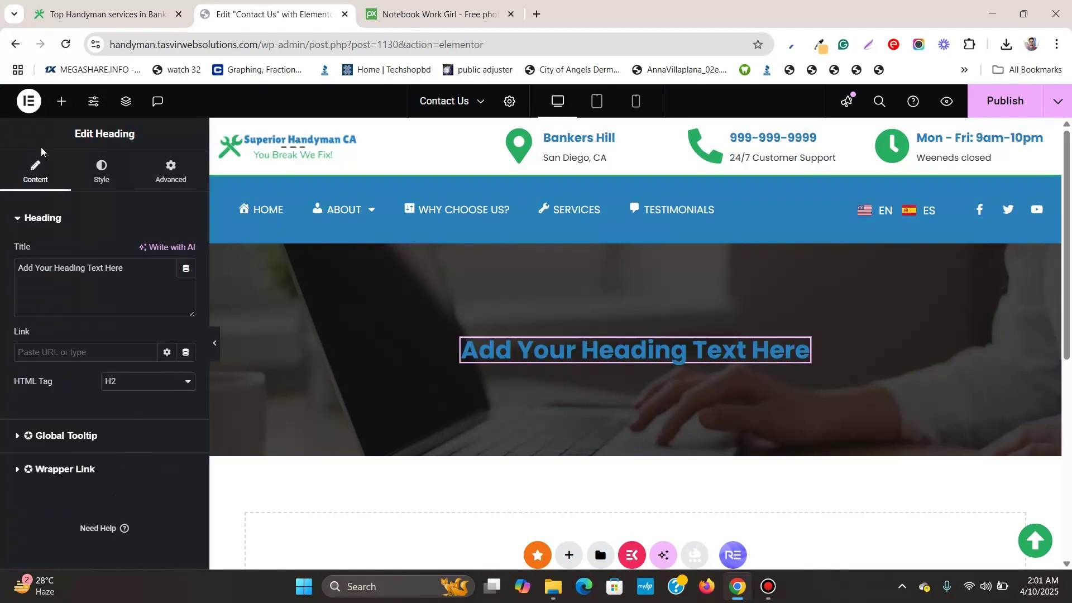
{"action": "left_click", "coordinate": [171, 387]}
{"action": "left_click", "coordinate": [150, 404]}
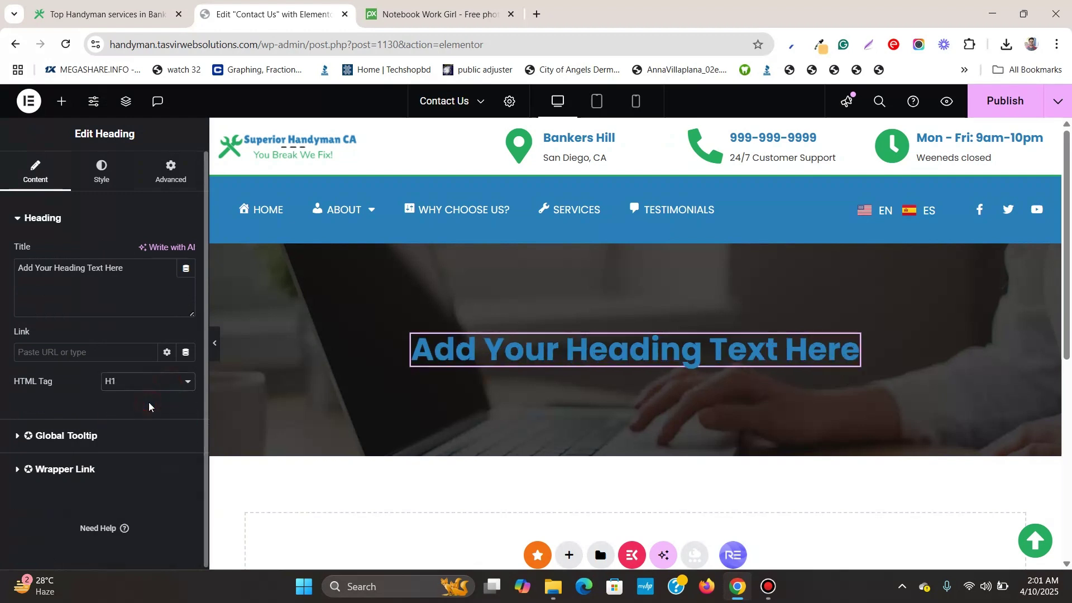
{"action": "triple_click", "coordinate": [526, 347]}
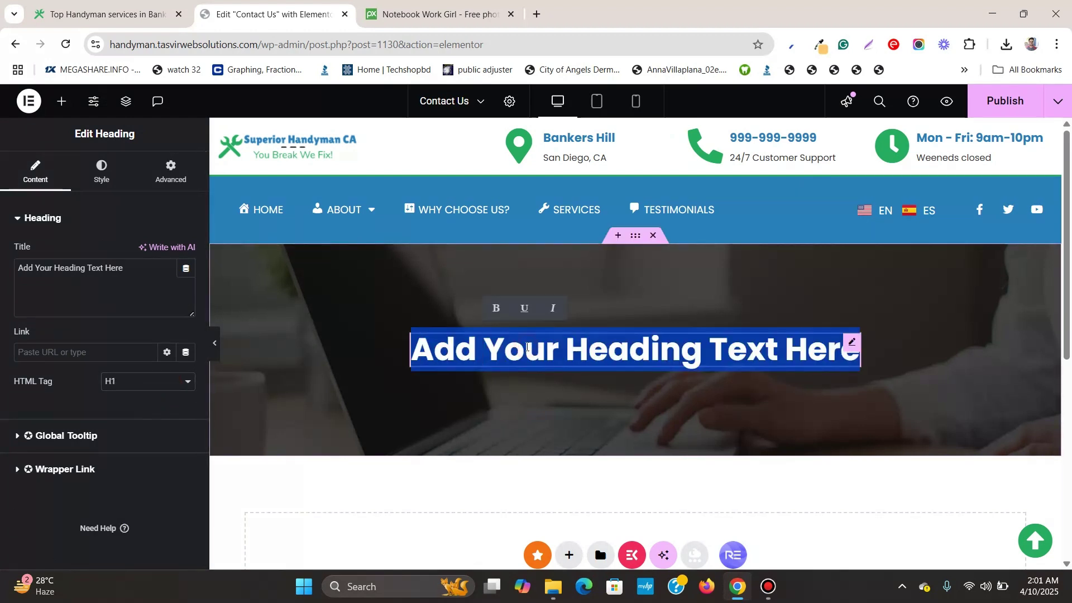
{"action": "type", "text": "Con"}
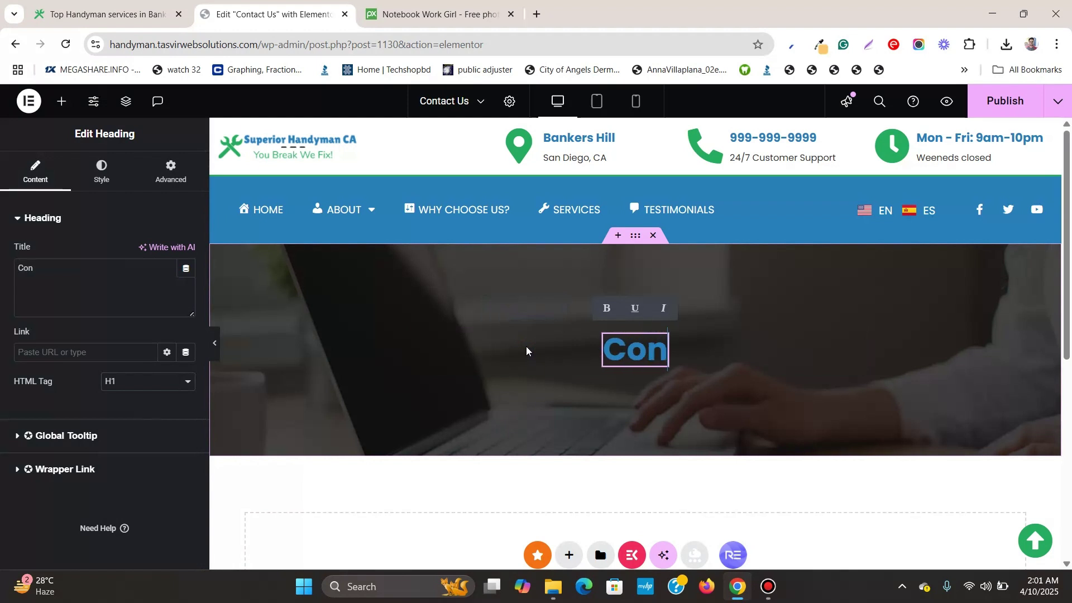
{"action": "type", "text": "tact Us"}
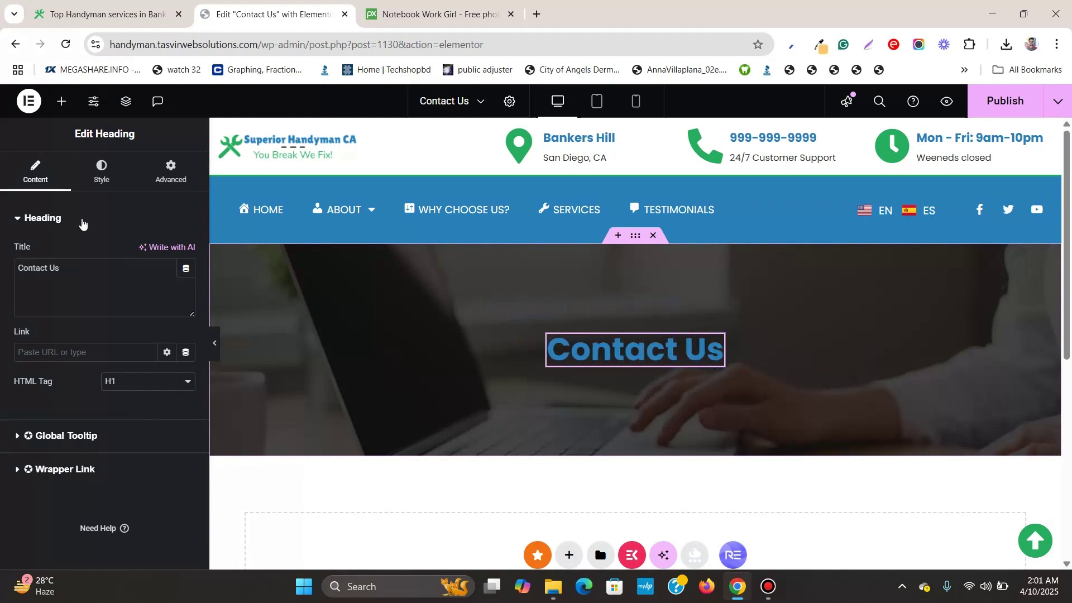
Set the heading's text colour to the white global colour
{"action": "left_click", "coordinate": [100, 166]}
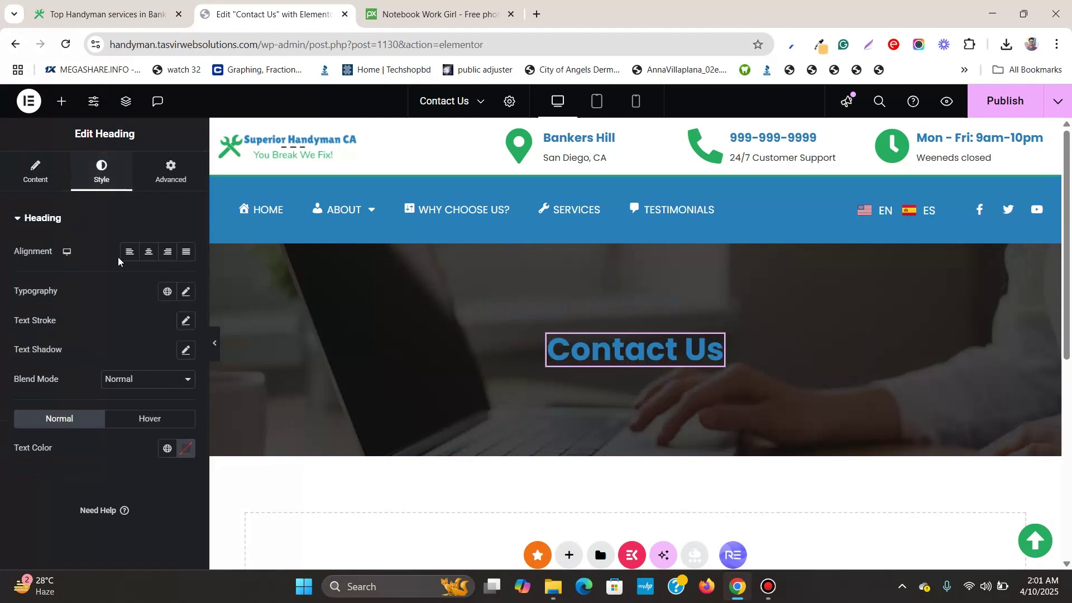
{"action": "left_click", "coordinate": [167, 448]}
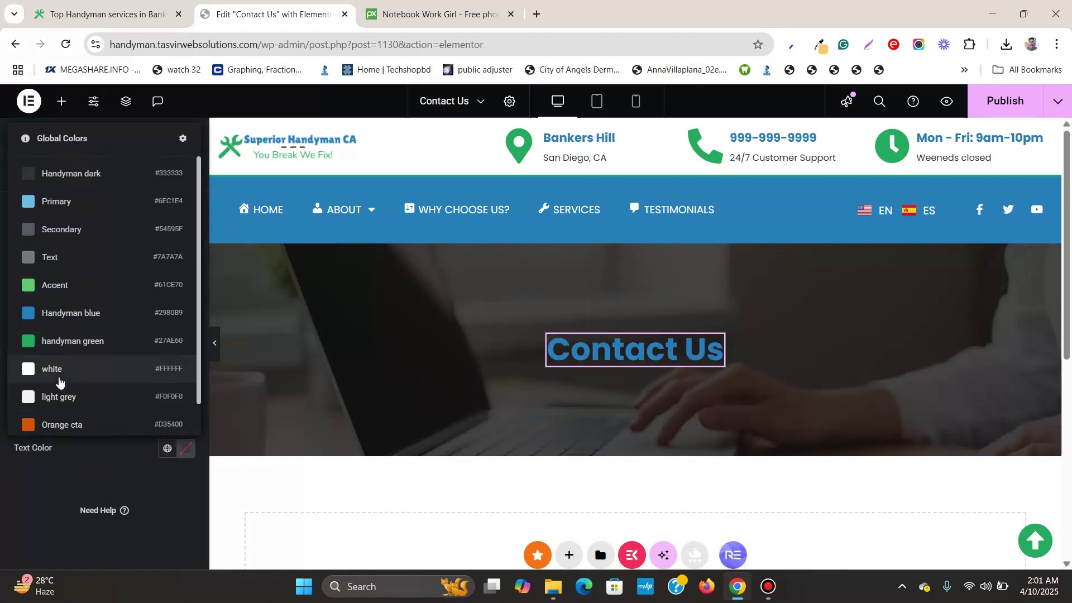
{"action": "left_click", "coordinate": [59, 367]}
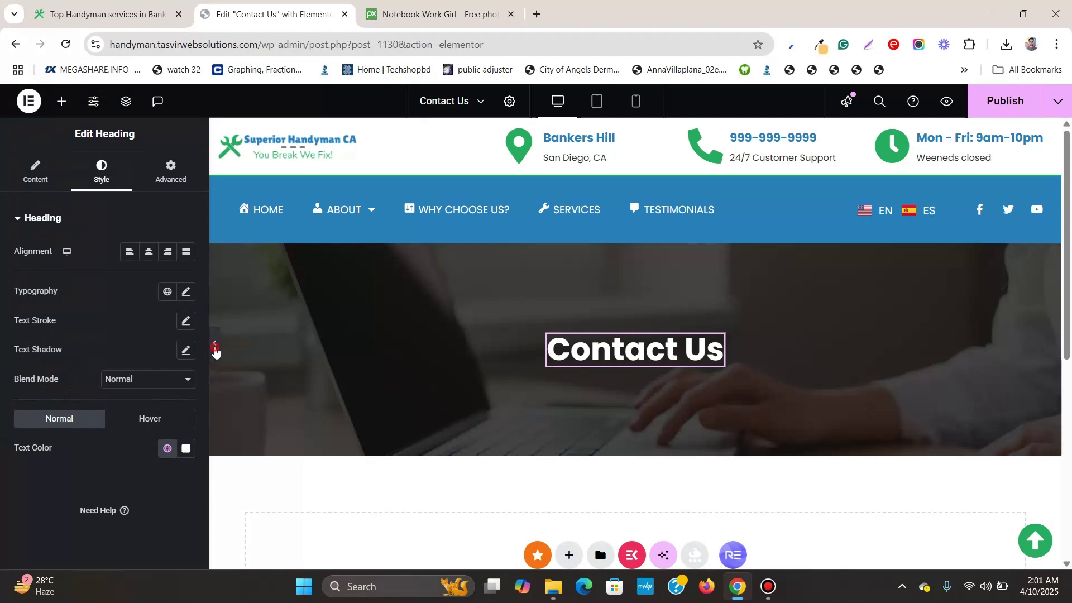
{"action": "left_click", "coordinate": [214, 344]}
Add a two-column flexbox section below the banner
{"action": "scroll", "coordinate": [203, 338], "scroll_direction": "down", "scroll_amount": 1}
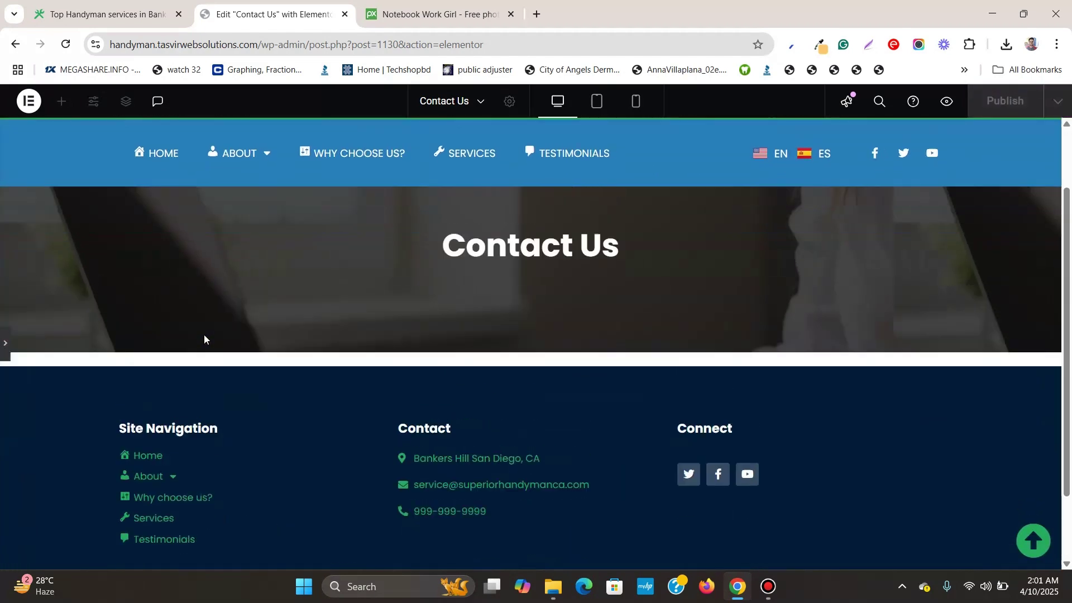
{"action": "scroll", "coordinate": [204, 337], "scroll_direction": "up", "scroll_amount": 2}
{"action": "left_click", "coordinate": [1, 335]}
{"action": "scroll", "coordinate": [665, 335], "scroll_direction": "down", "scroll_amount": 3}
{"action": "left_click", "coordinate": [559, 346]}
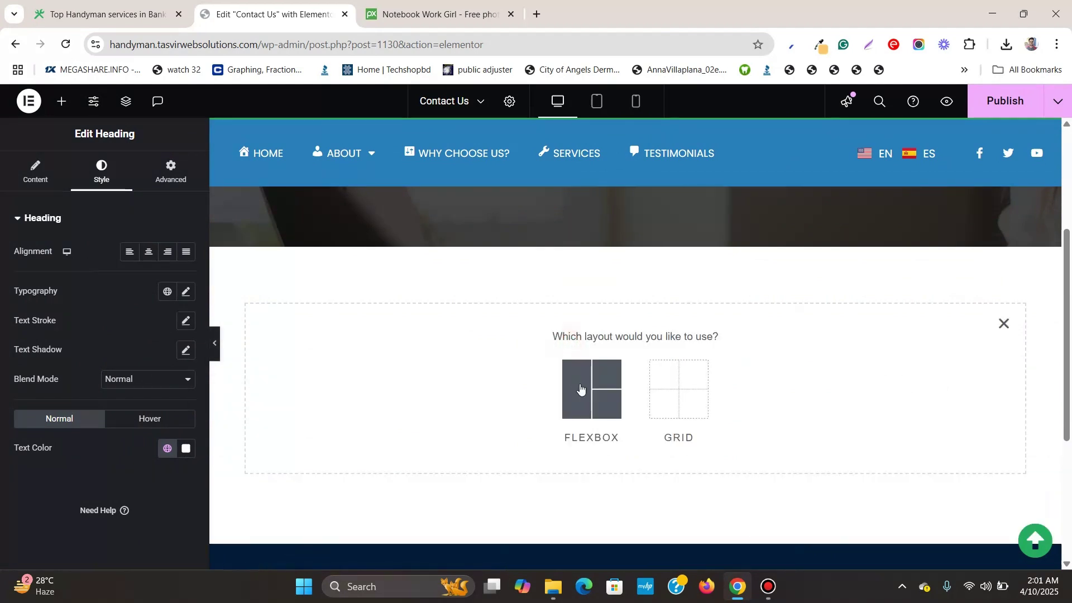
{"action": "left_click", "coordinate": [581, 389]}
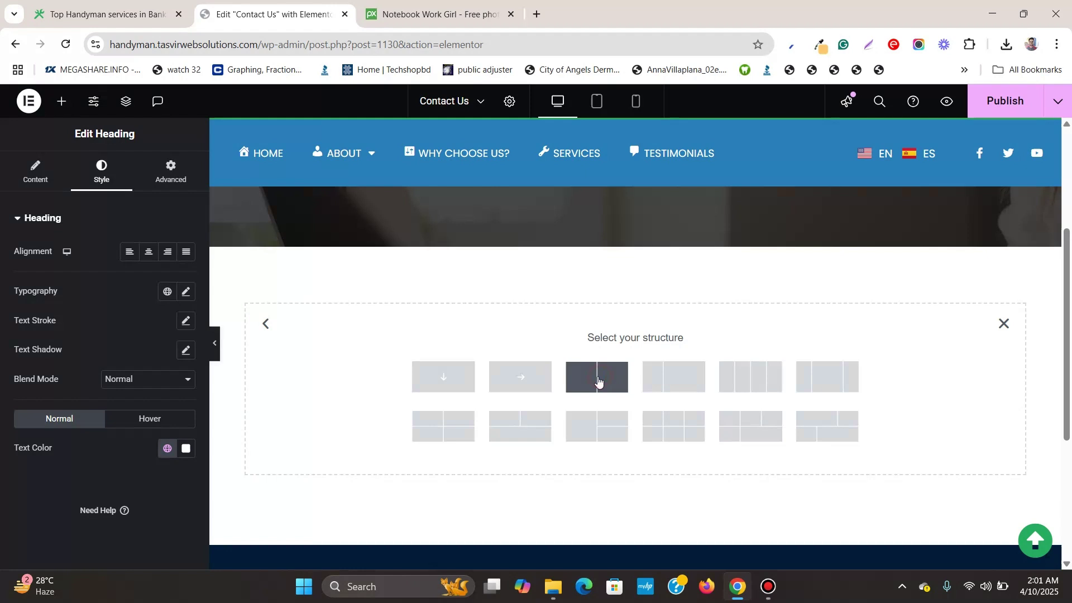
{"action": "left_click", "coordinate": [598, 381]}
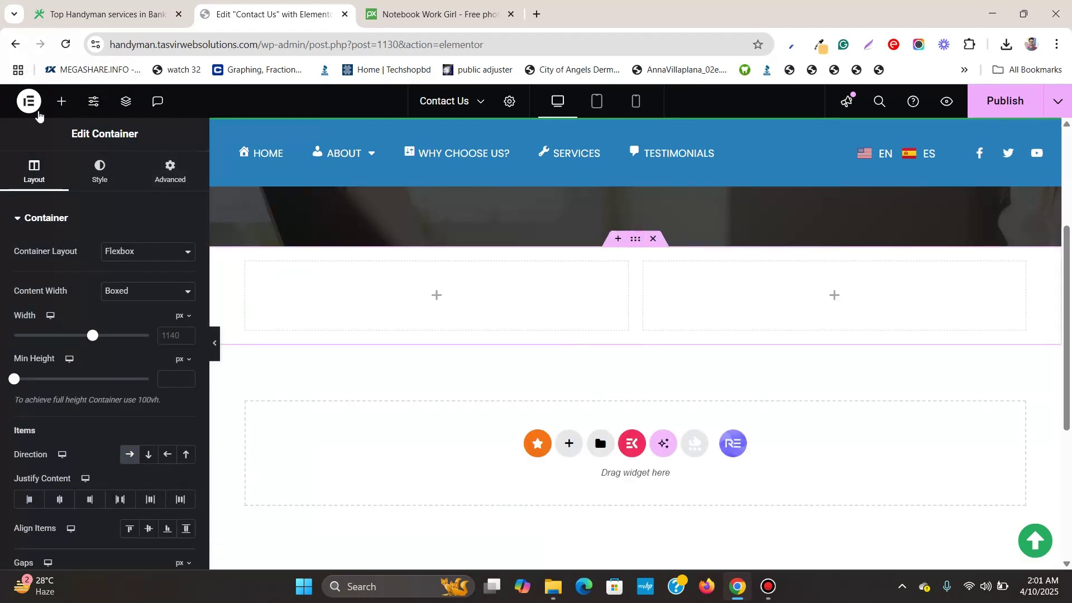
Place a heading in the left column reading 'Contact us today!'
{"action": "left_click", "coordinate": [55, 105]}
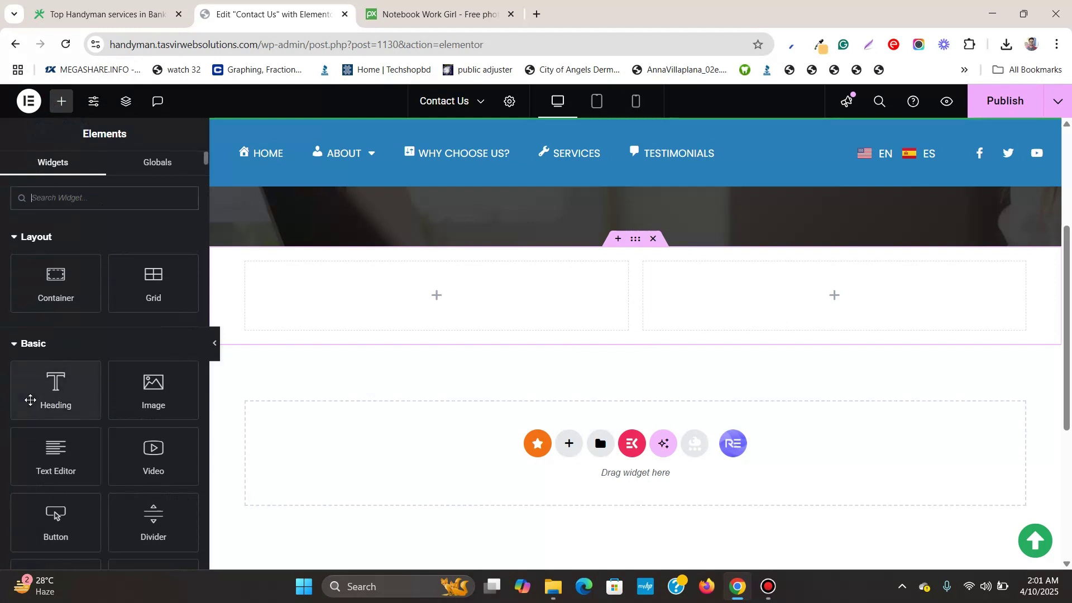
{"action": "left_click_drag", "start_coordinate": [30, 400], "coordinate": [417, 319]}
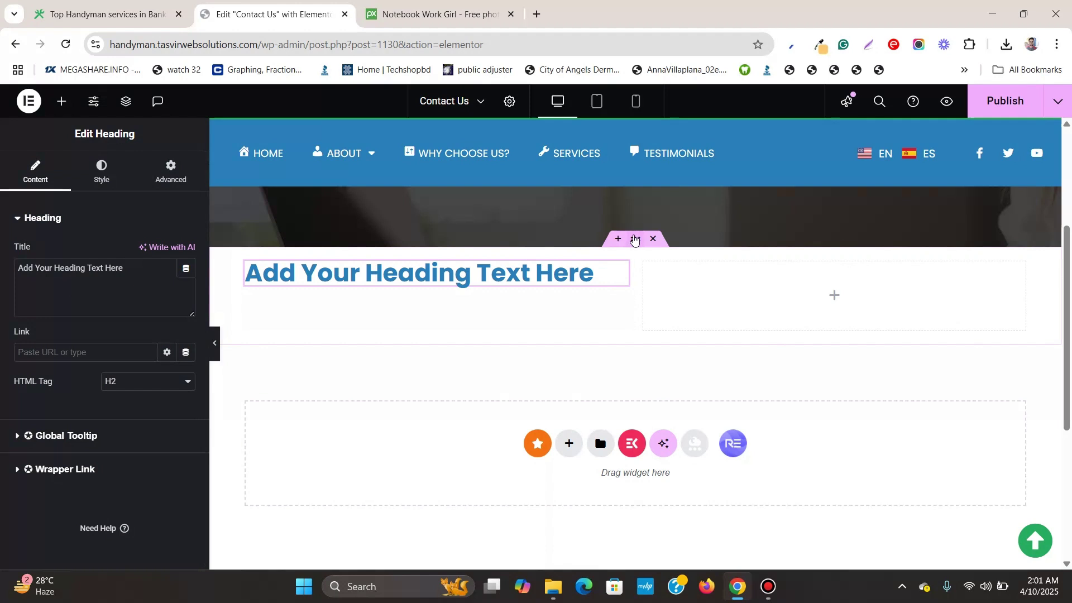
{"action": "left_click", "coordinate": [635, 239]}
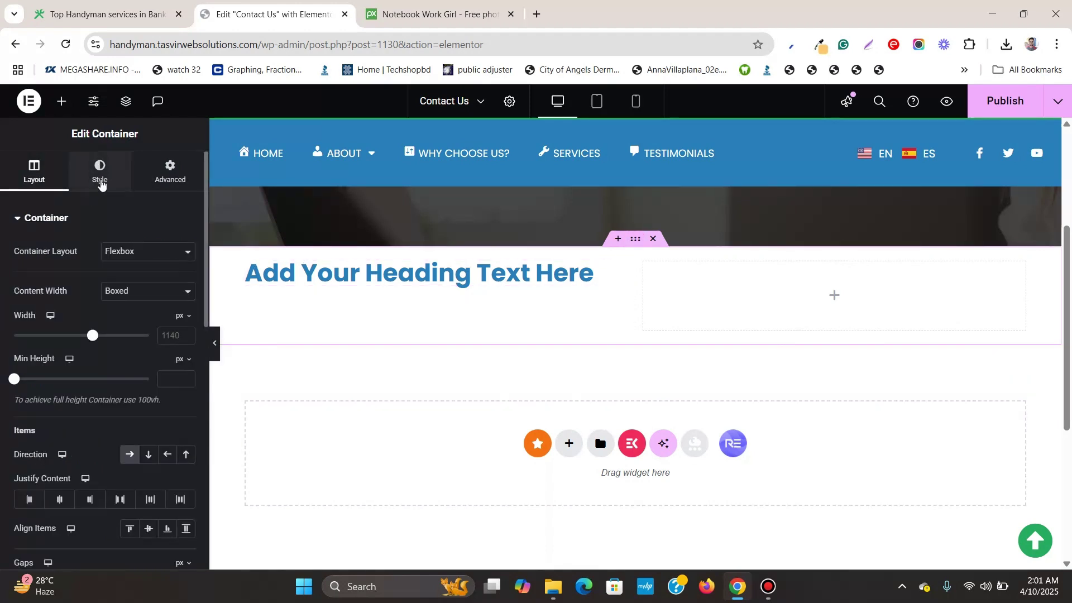
{"action": "left_click", "coordinate": [618, 269]}
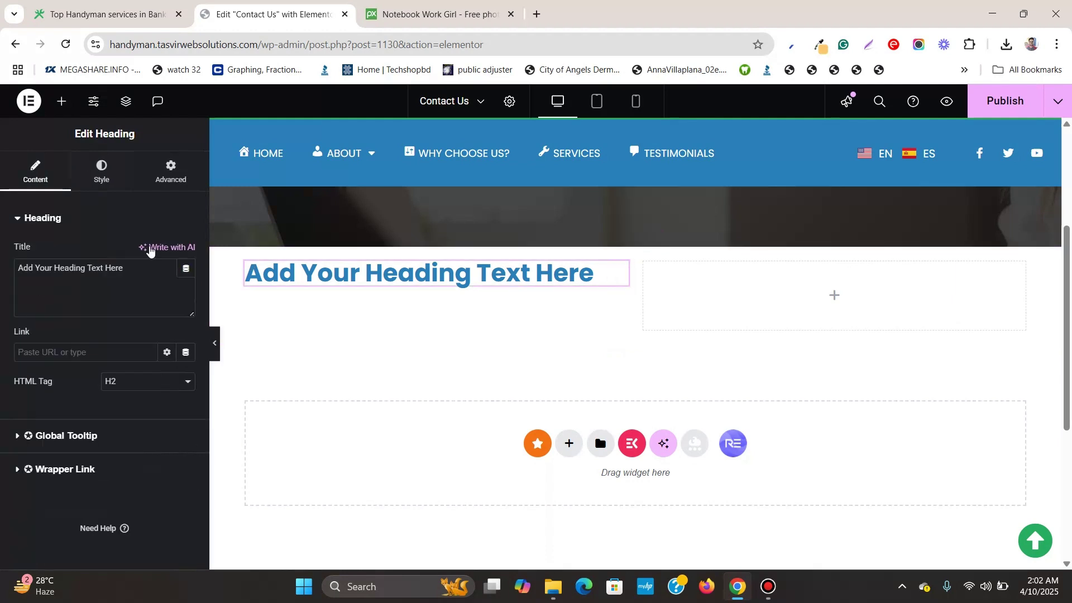
{"action": "left_click", "coordinate": [139, 274]}
{"action": "triple_click", "coordinate": [138, 275]}
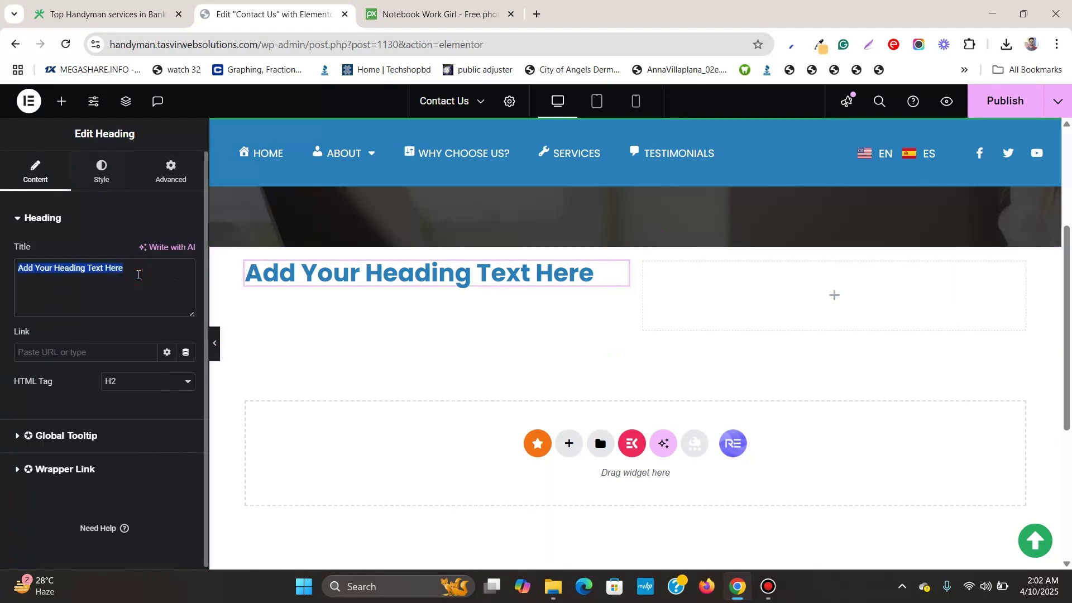
{"action": "type", "text": "Contact"}
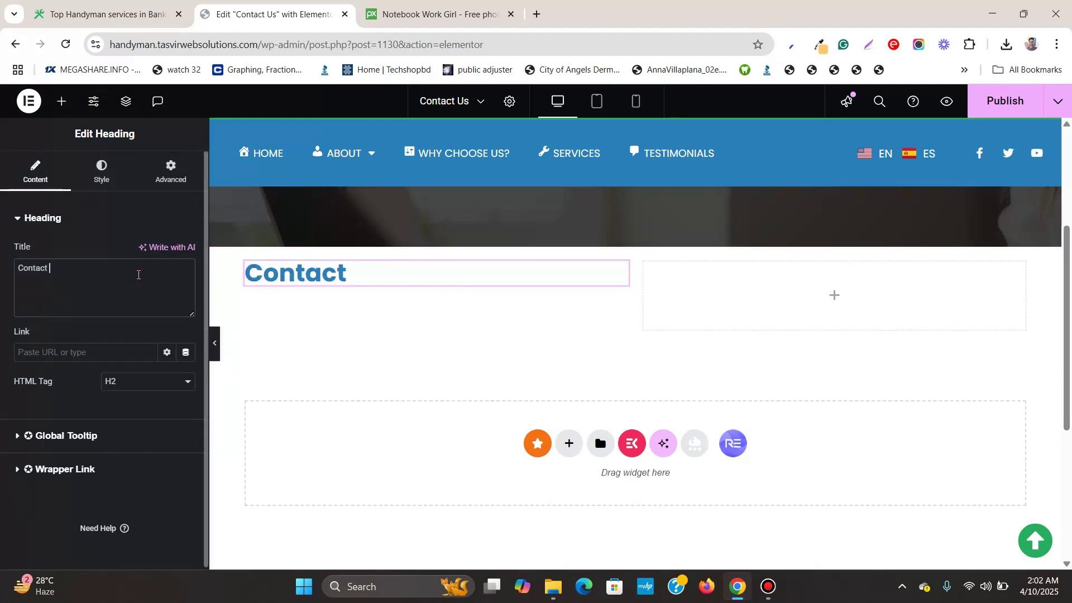
{"action": "type", "text": " us todayh"}
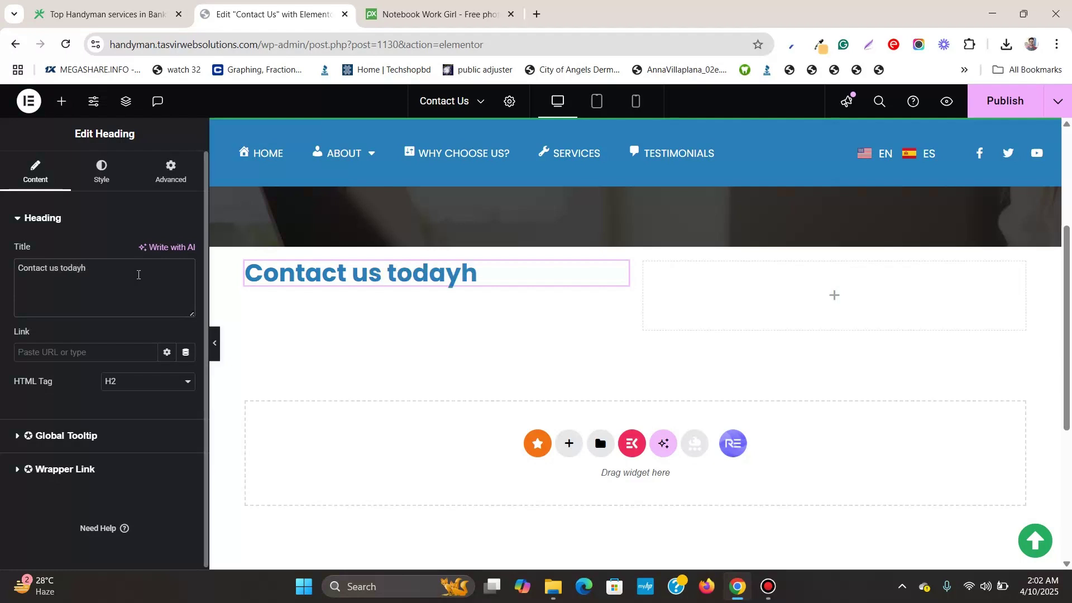
{"action": "key", "text": "BackSpace"}
Add a Text Editor paragraph and an Icon List widget under the heading
{"action": "left_click", "coordinate": [61, 101]}
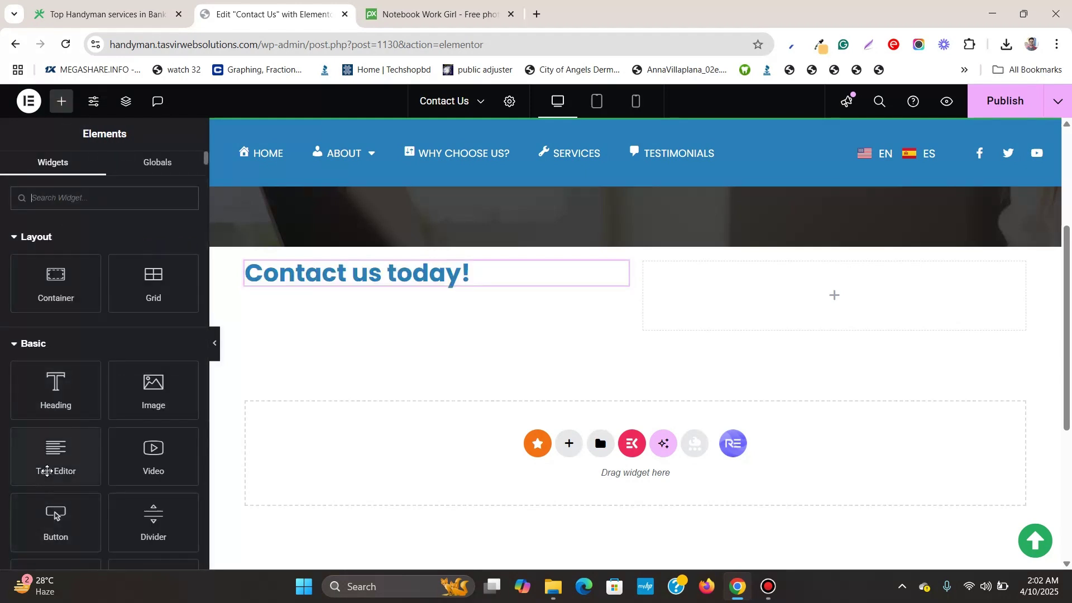
{"action": "left_click_drag", "start_coordinate": [50, 463], "coordinate": [370, 278]}
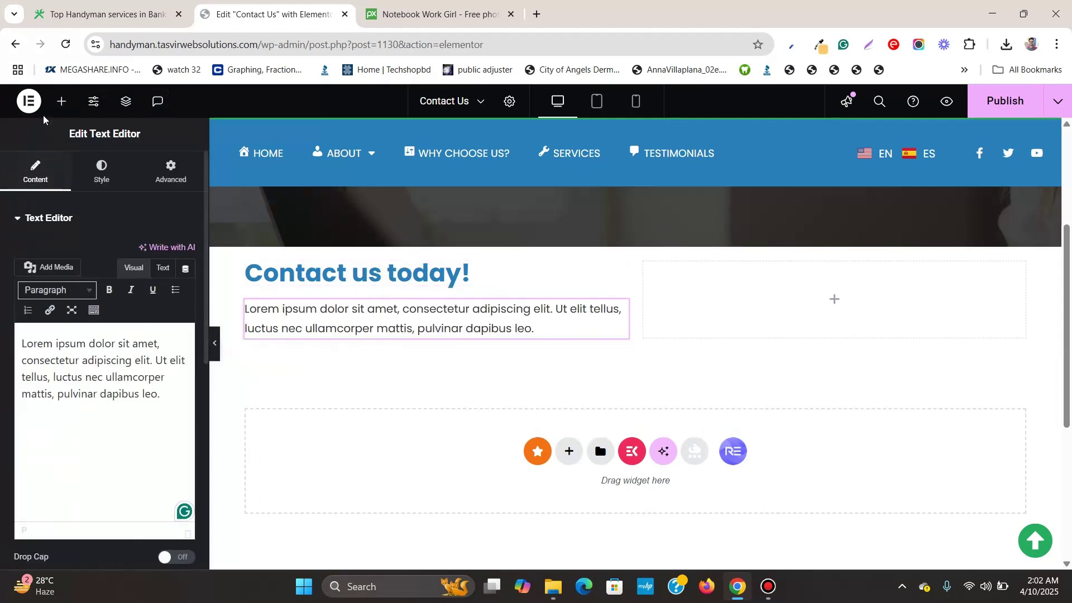
{"action": "left_click", "coordinate": [62, 102]}
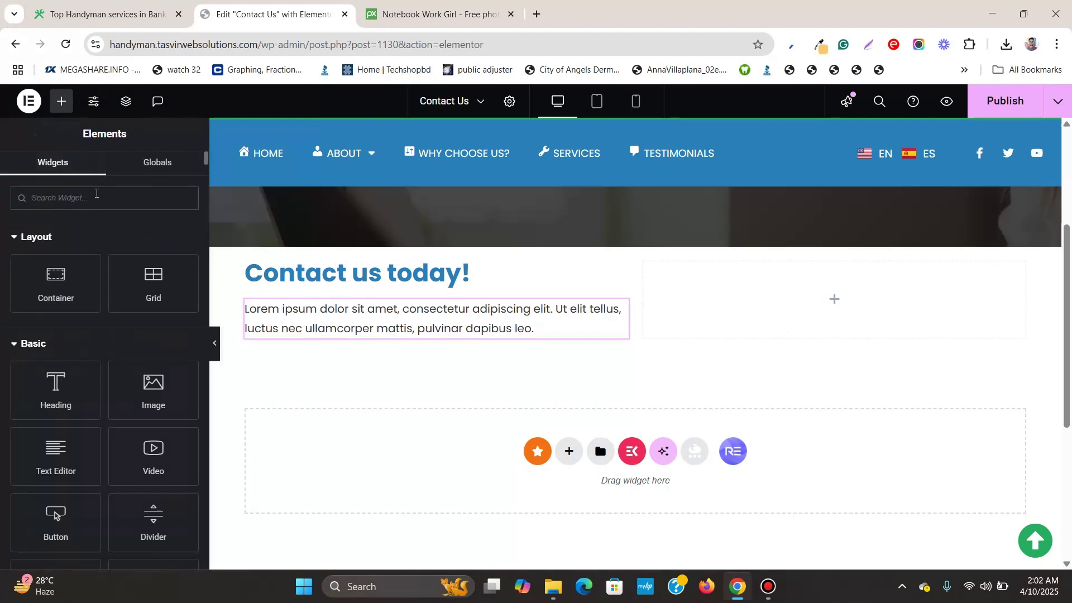
{"action": "type", "text": "lois"}
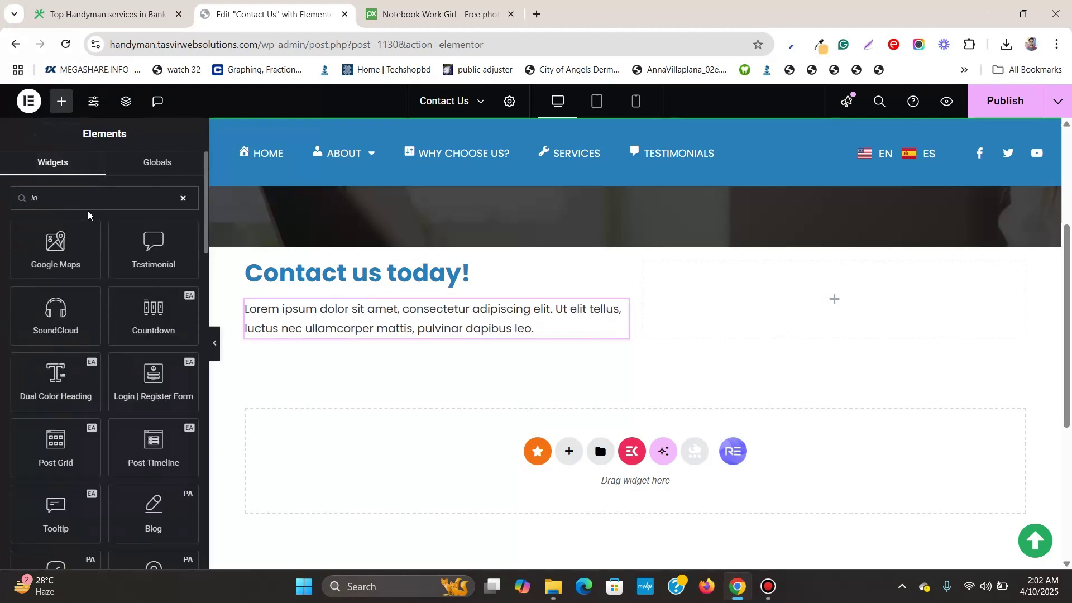
{"action": "key", "text": "BackSpace"}
{"action": "key", "text": "BackSpace"}
{"action": "key", "text": "BackSpace"}
{"action": "type", "text": "ist"}
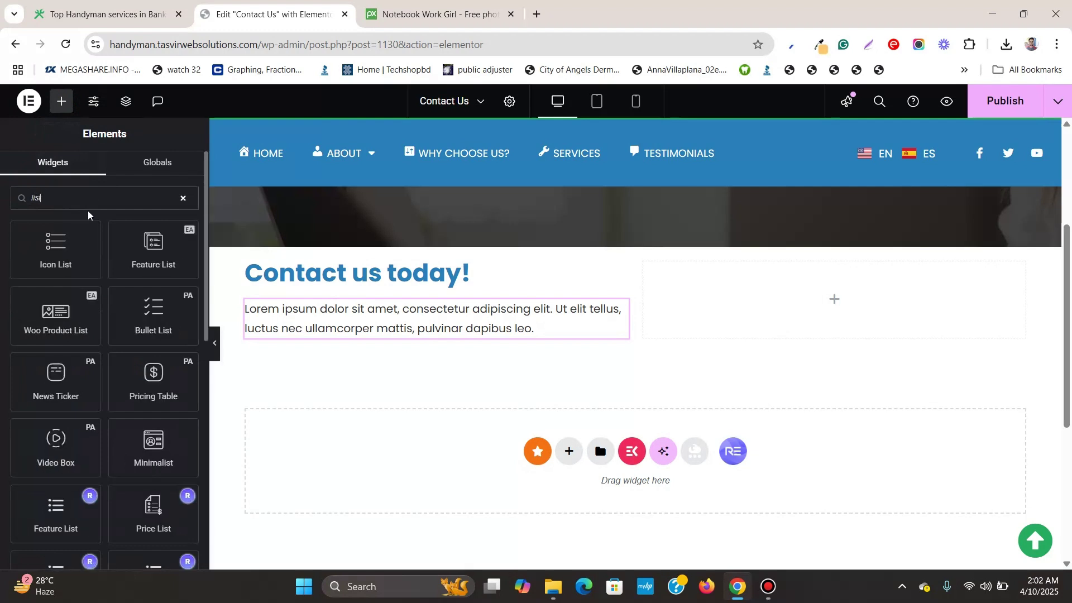
{"action": "left_click_drag", "start_coordinate": [73, 244], "coordinate": [387, 327]}
{"action": "left_click", "coordinate": [103, 301]}
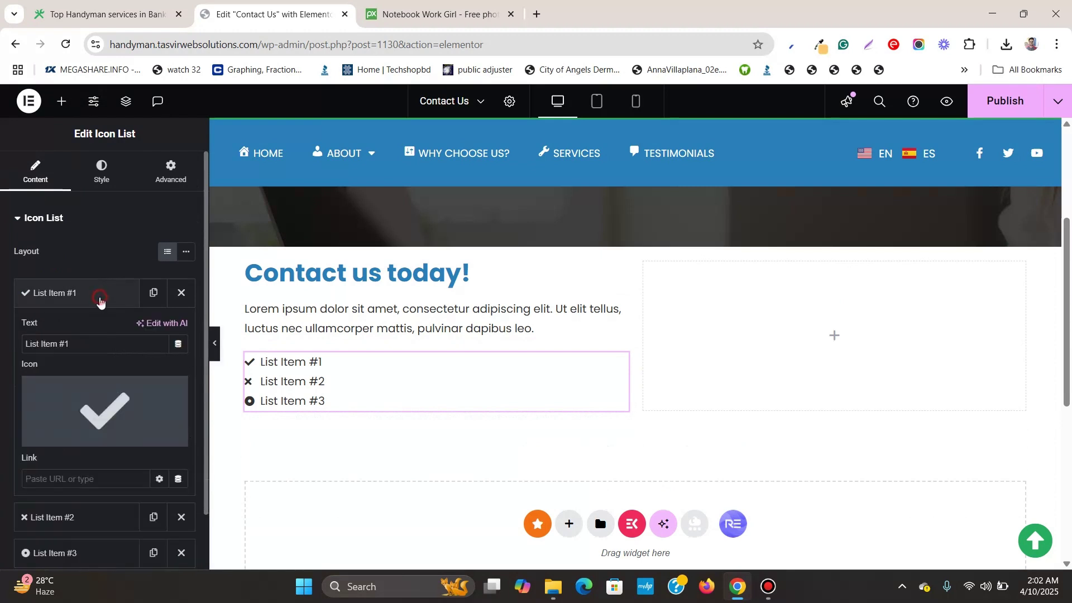
{"action": "triple_click", "coordinate": [108, 346]}
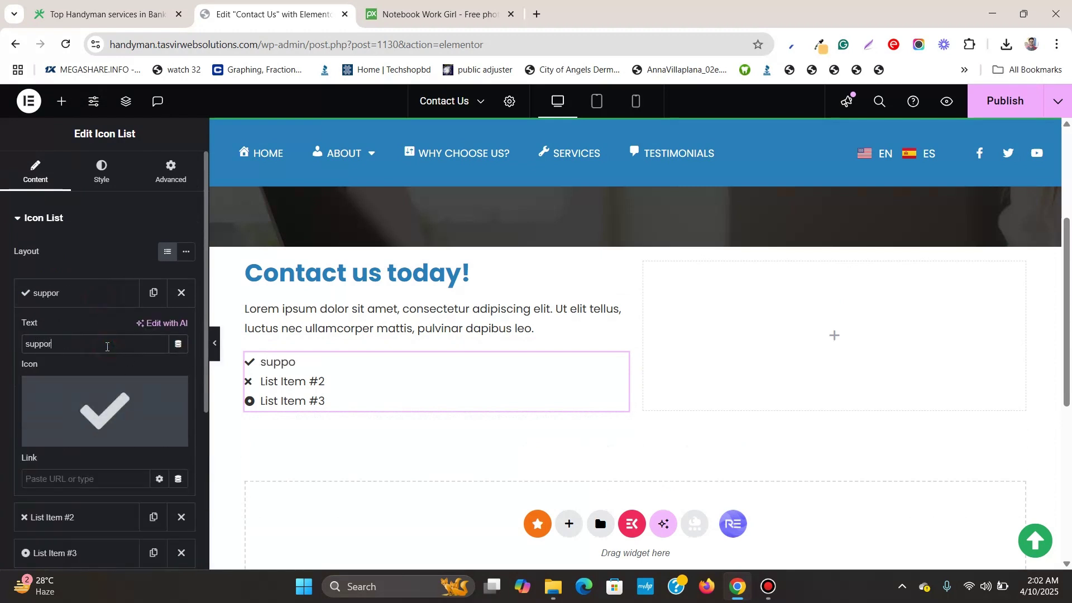
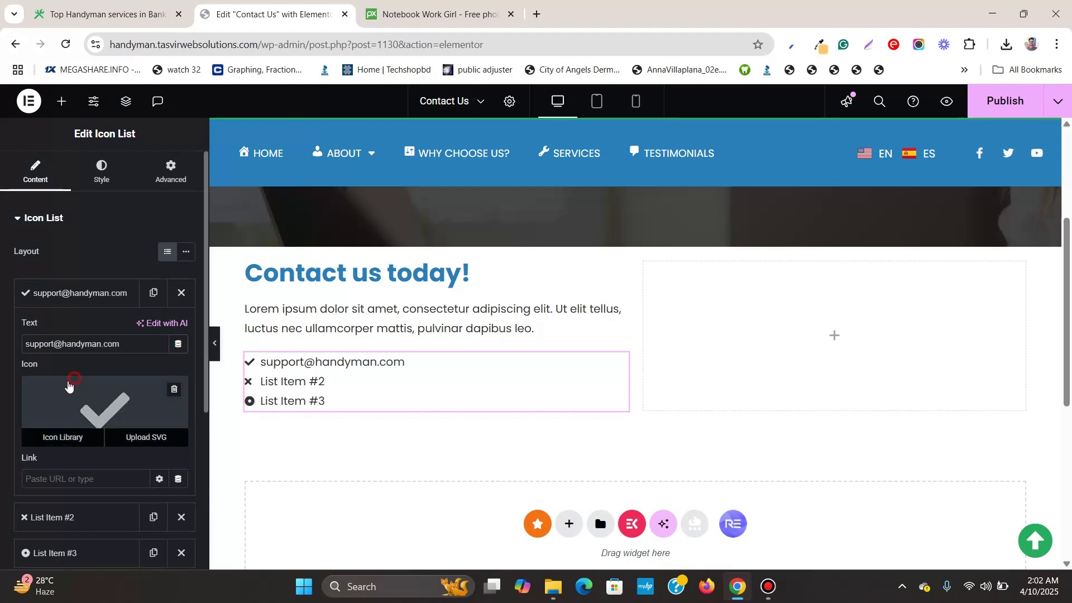
Give the e-mail list item an envelope icon
{"action": "left_click", "coordinate": [72, 385]}
{"action": "type", "text": "e"}
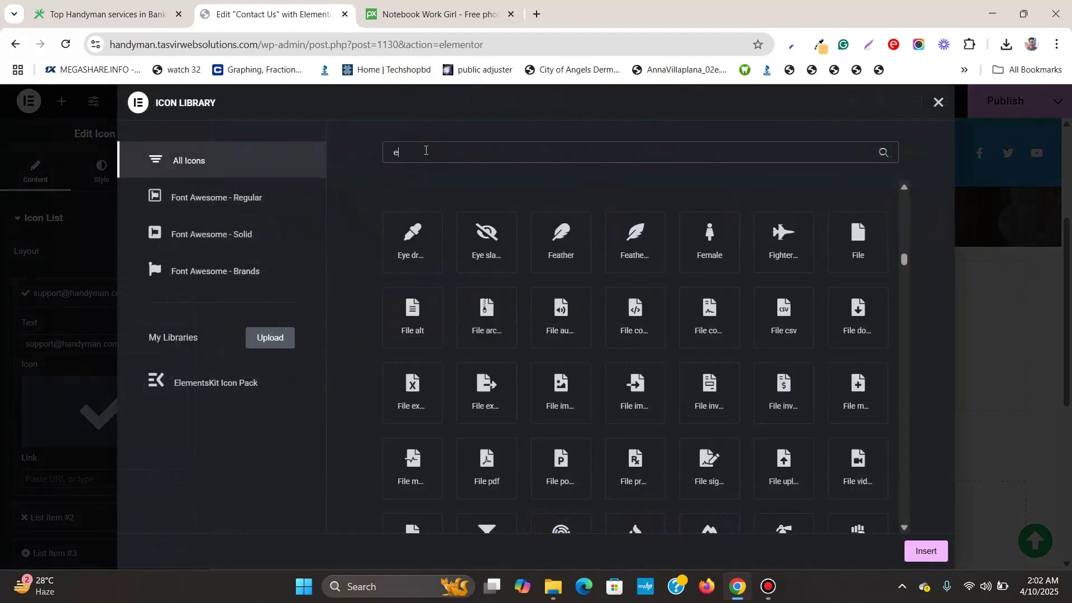
{"action": "type", "text": "nve"}
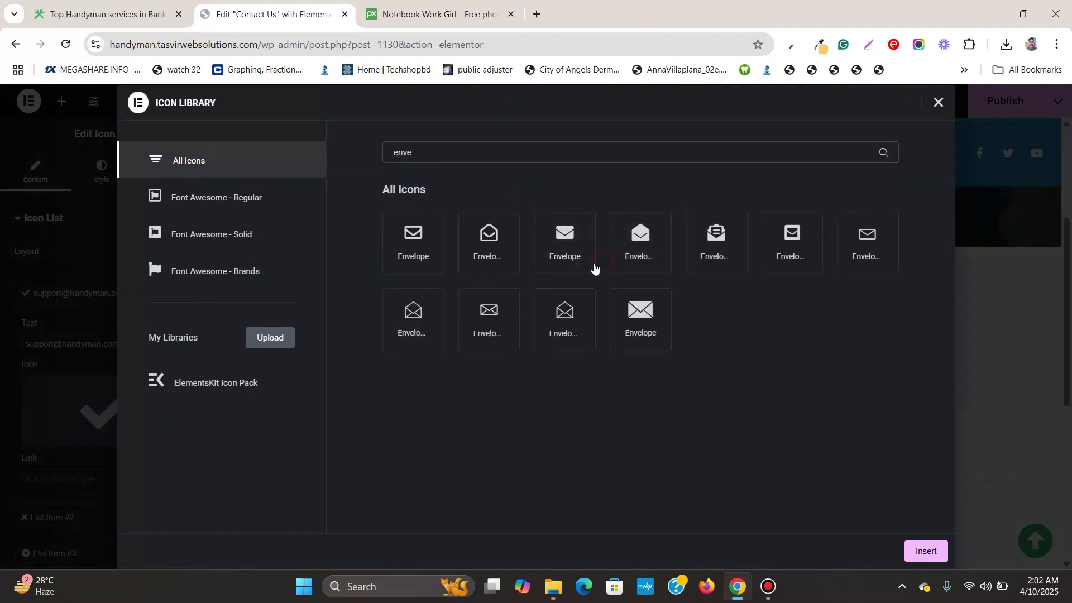
{"action": "left_click", "coordinate": [589, 267]}
{"action": "left_click", "coordinate": [925, 551]}
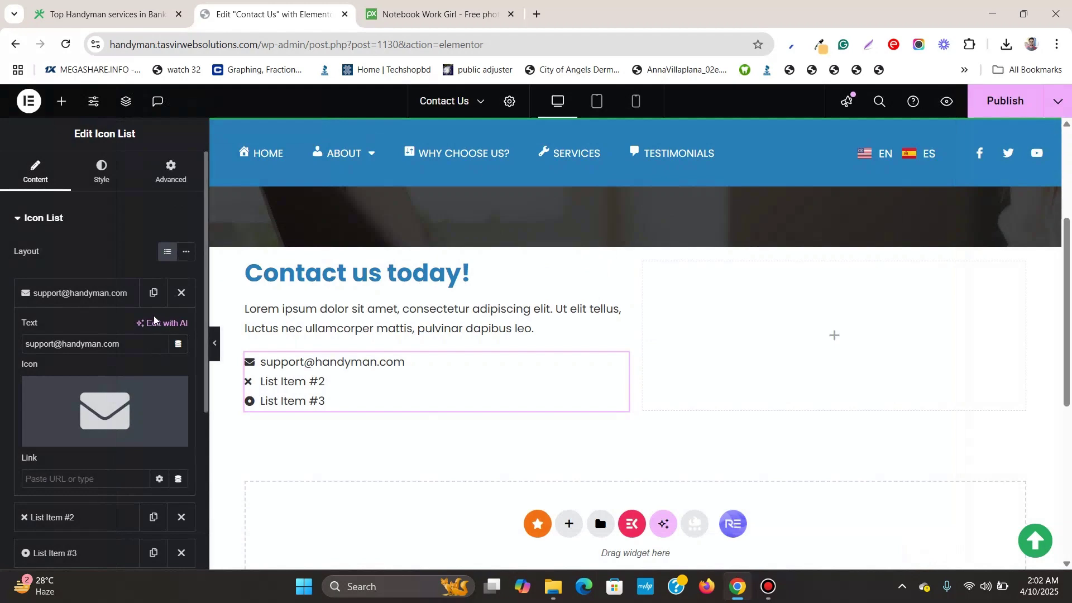
{"action": "left_click", "coordinate": [98, 298]}
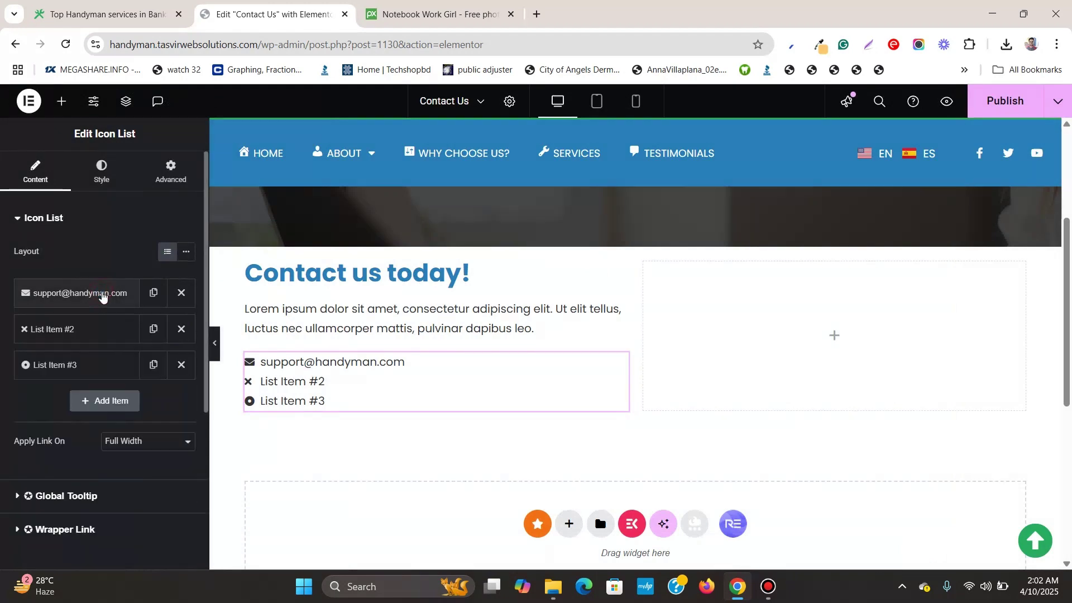
Give the second list item a phone icon and the text 888-888-88
{"action": "left_click", "coordinate": [73, 329]}
{"action": "left_click", "coordinate": [73, 440]}
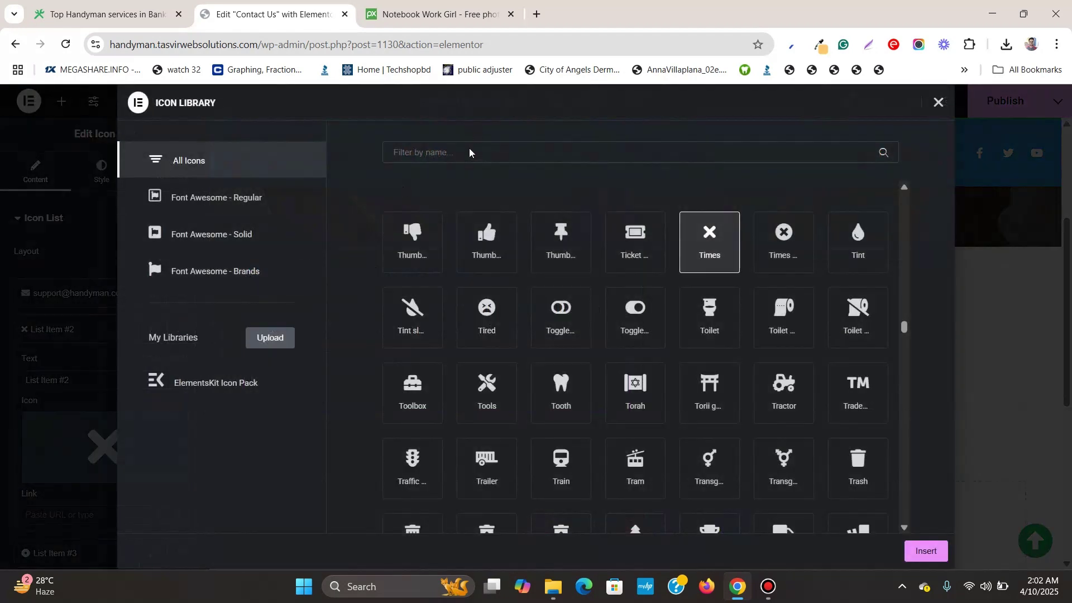
{"action": "left_click", "coordinate": [463, 159]}
{"action": "type", "text": "phone"}
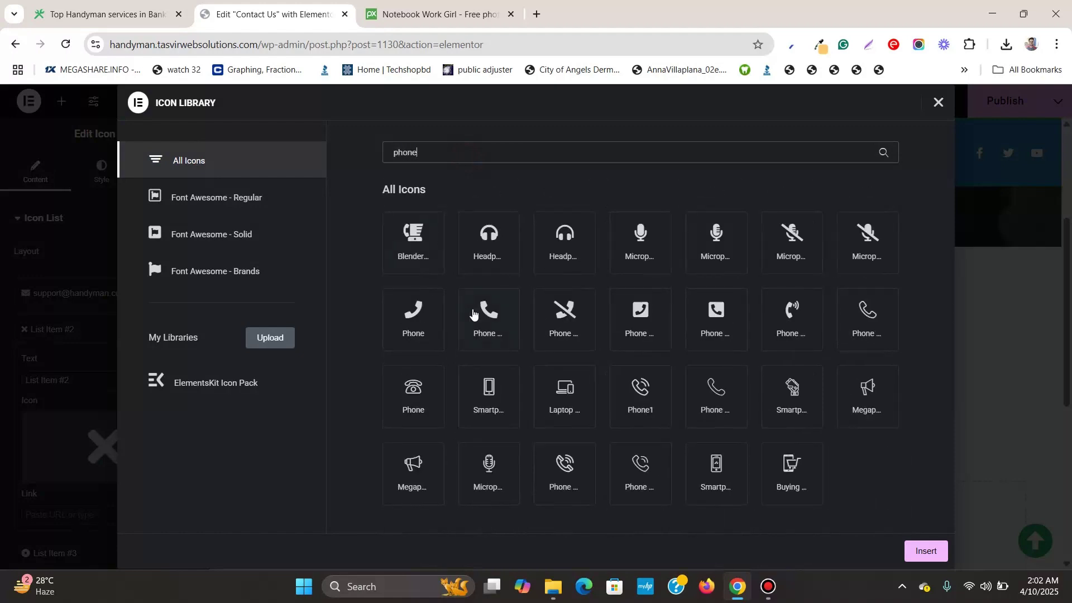
{"action": "left_click", "coordinate": [474, 314]}
{"action": "left_click", "coordinate": [926, 551]}
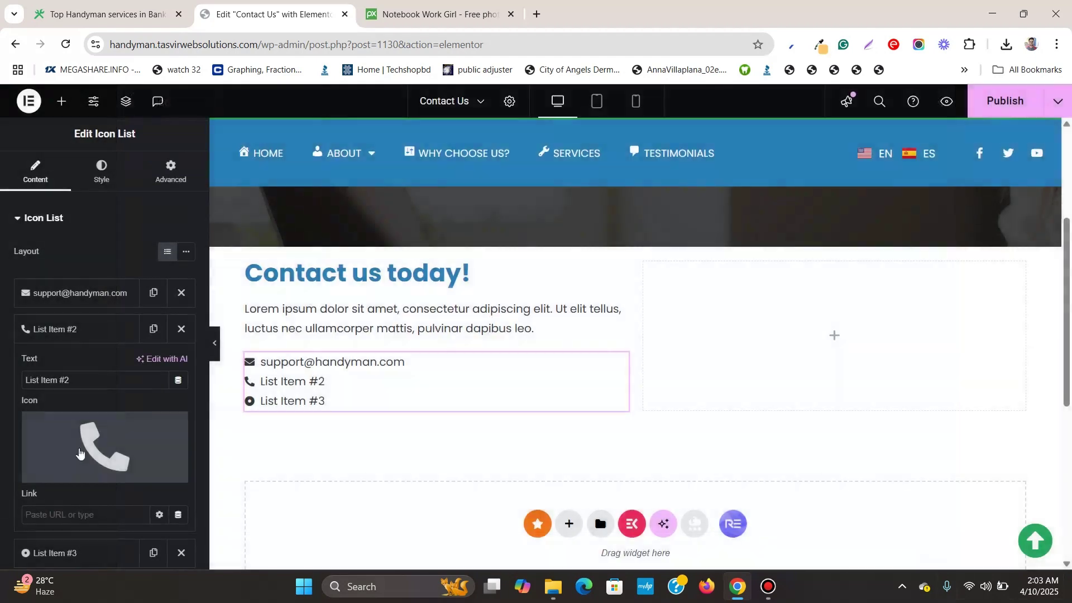
{"action": "triple_click", "coordinate": [118, 377]}
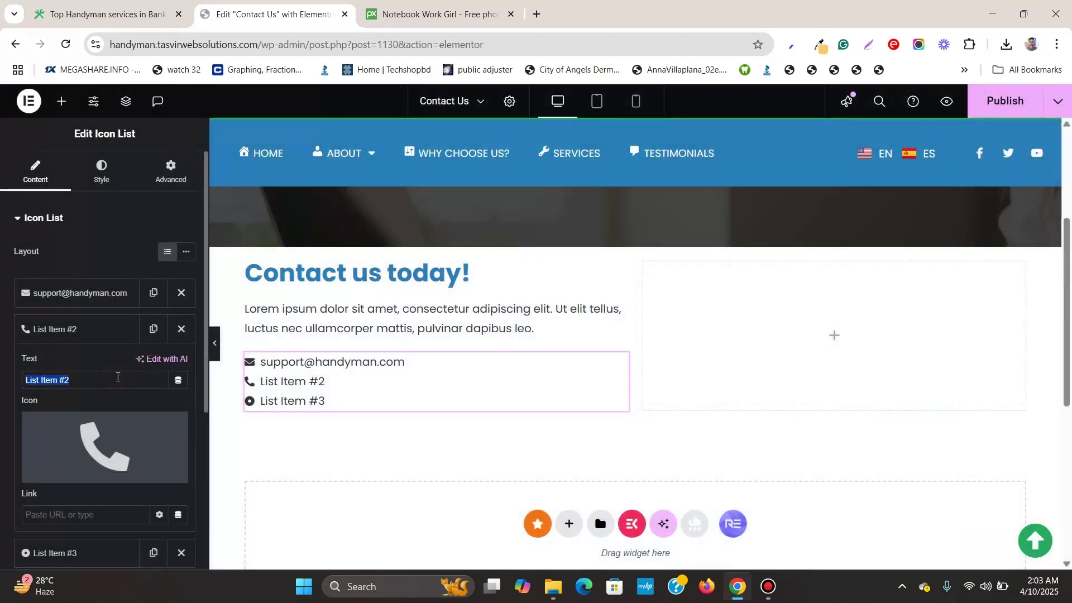
{"action": "type", "text": "888-888"}
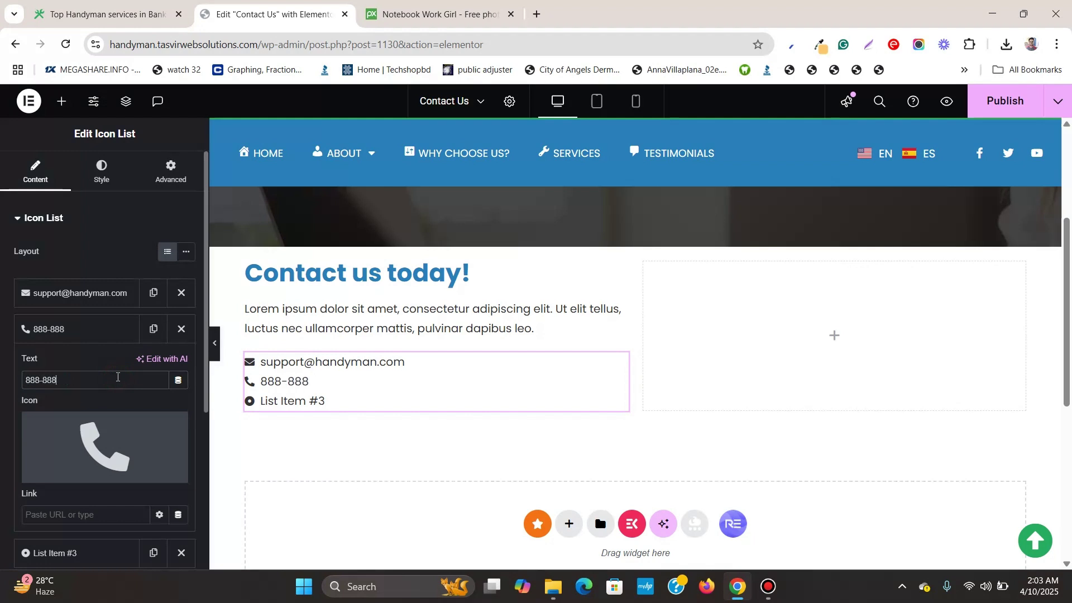
{"action": "type", "text": "-8888"}
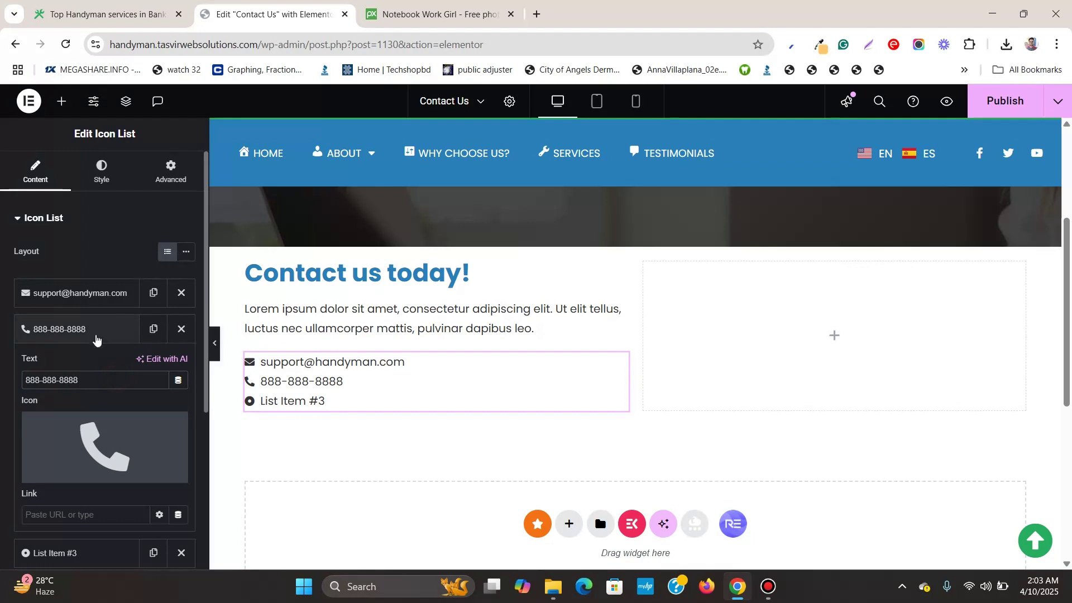
Change the third list item's text to 'Brooklyn, New York, USA'
{"action": "left_click", "coordinate": [96, 334]}
{"action": "left_click", "coordinate": [73, 377]}
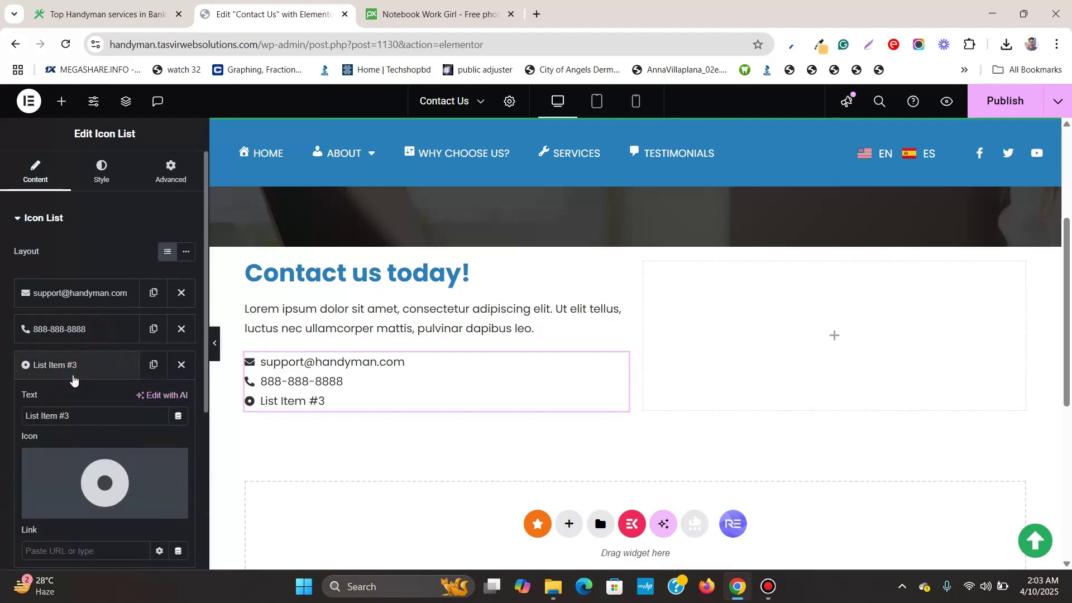
{"action": "triple_click", "coordinate": [100, 424]}
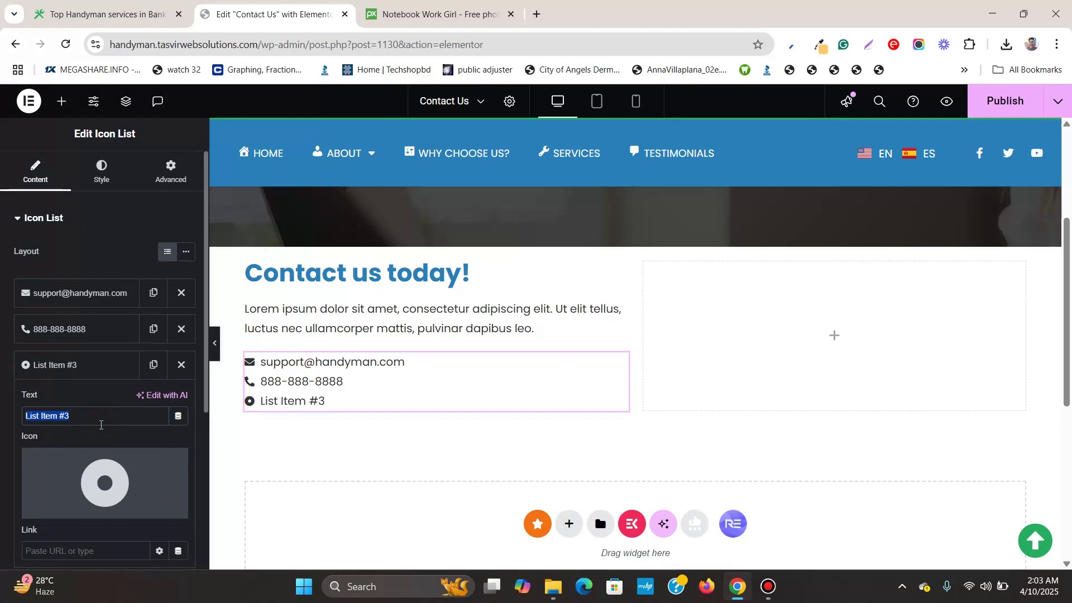
{"action": "type", "text": "N"}
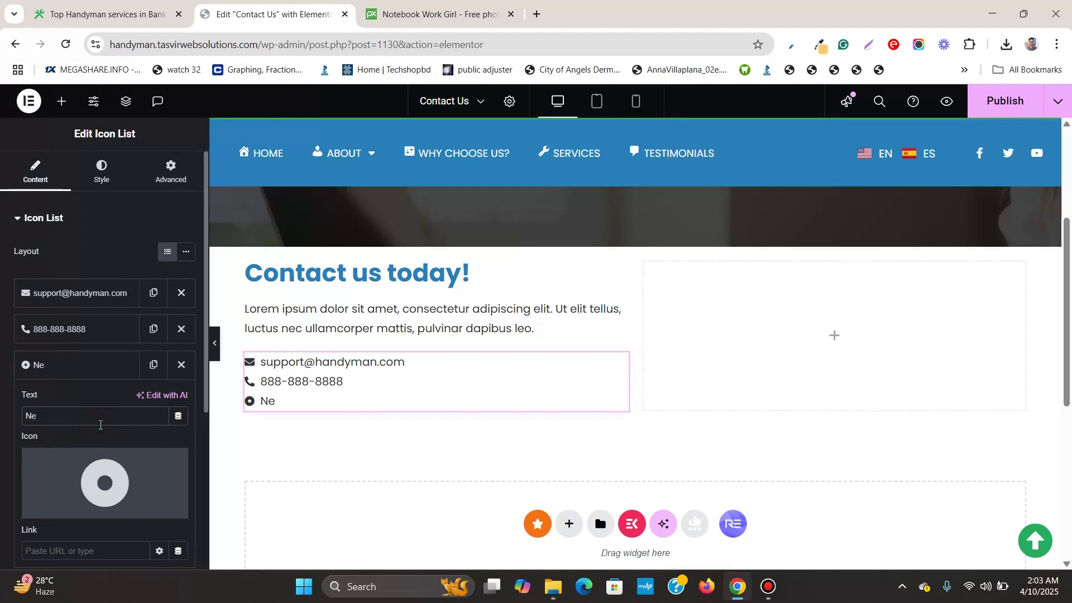
{"action": "key", "text": "BackSpace"}
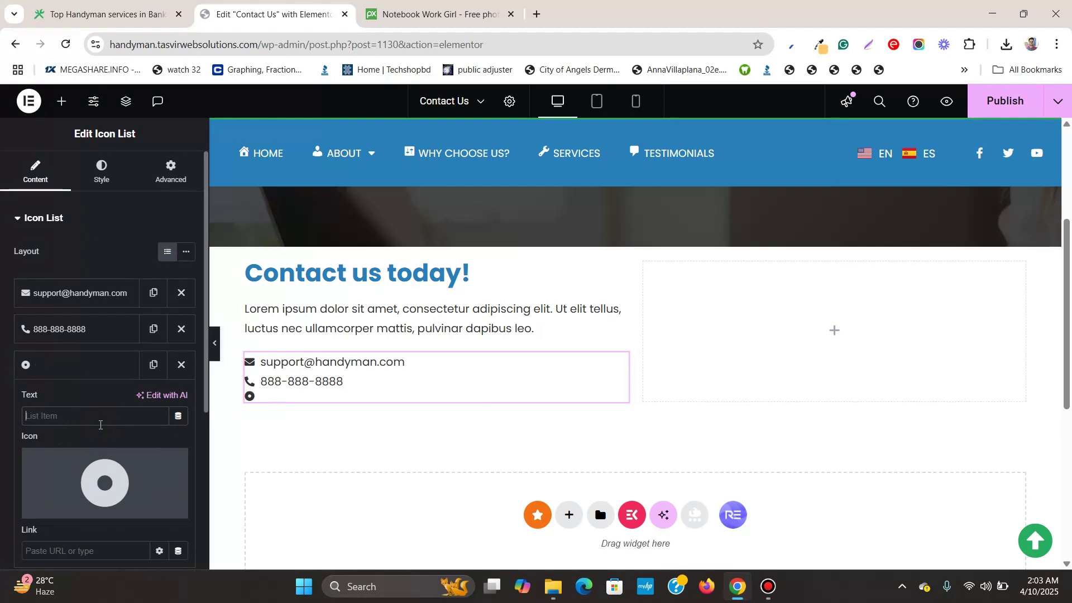
{"action": "type", "text": "Brooklyn, New York, USA"}
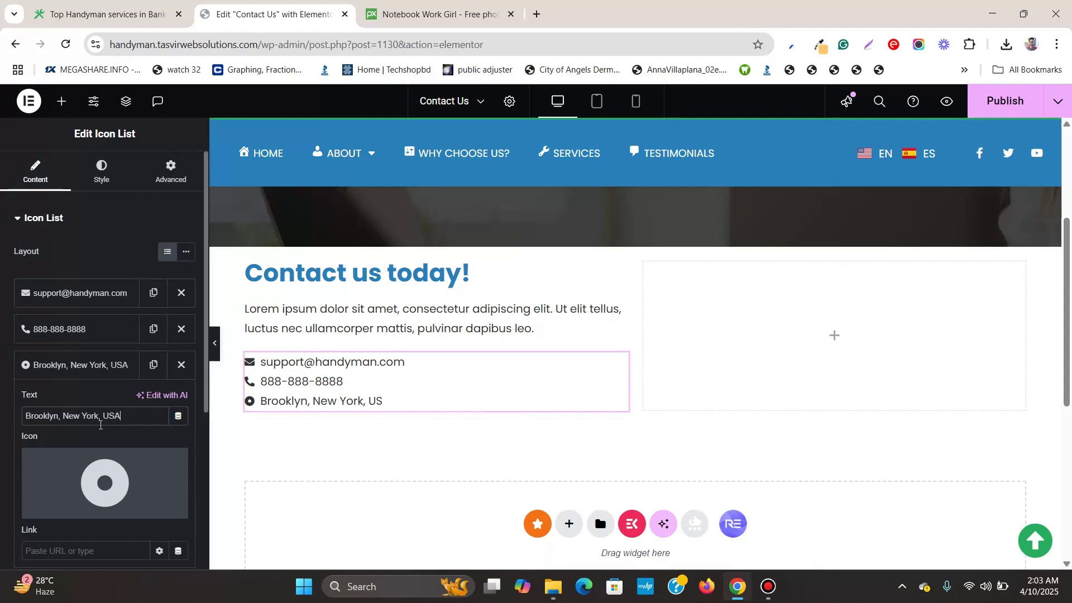
Replace the Brooklyn item's icon with a map location pin
{"action": "left_click", "coordinate": [67, 509]}
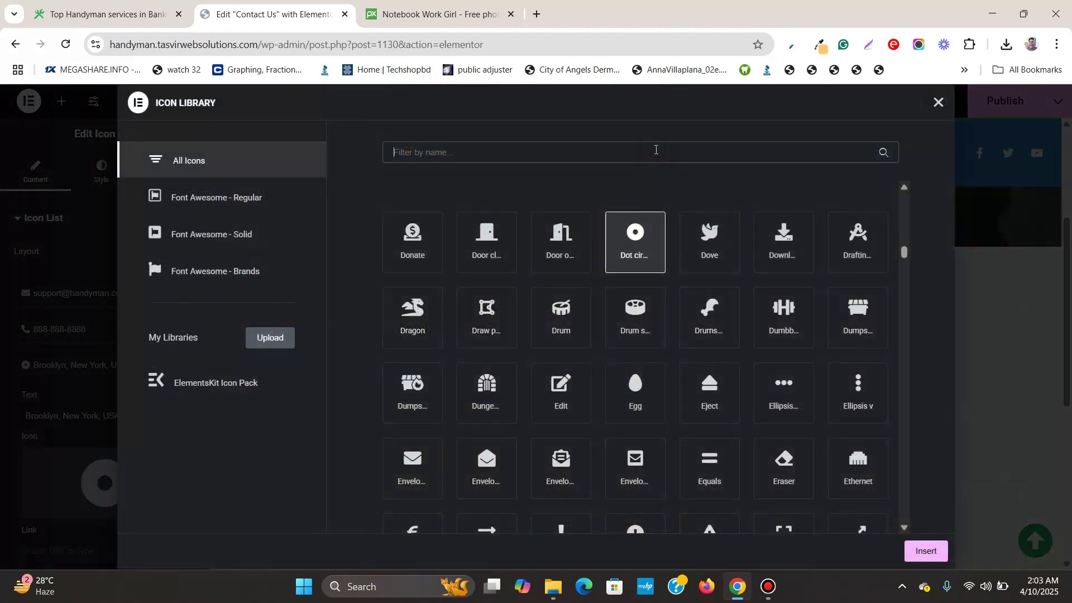
{"action": "type", "text": "map"}
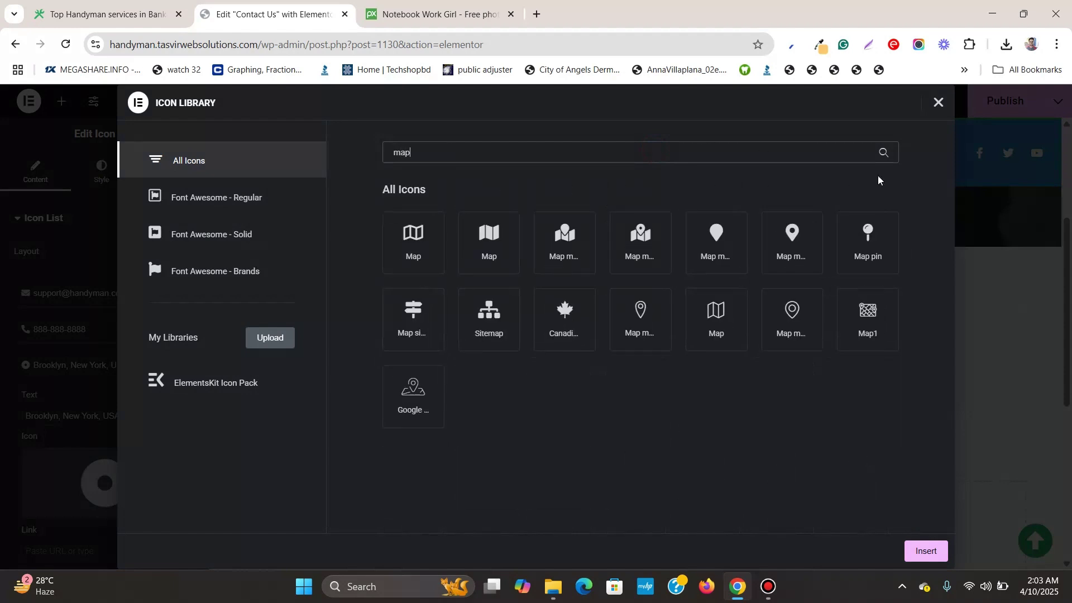
{"action": "left_click", "coordinate": [812, 244]}
{"action": "left_click", "coordinate": [922, 553]}
{"action": "left_click", "coordinate": [95, 366]}
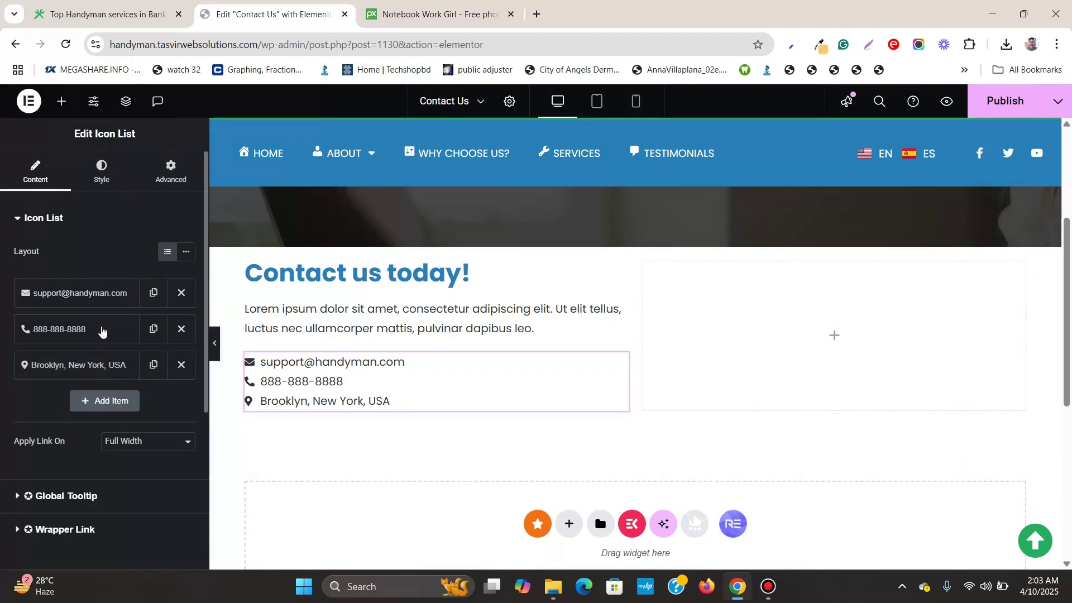
Set the list icons to a blue global colour and the space between items to 11 px
{"action": "left_click", "coordinate": [102, 170]}
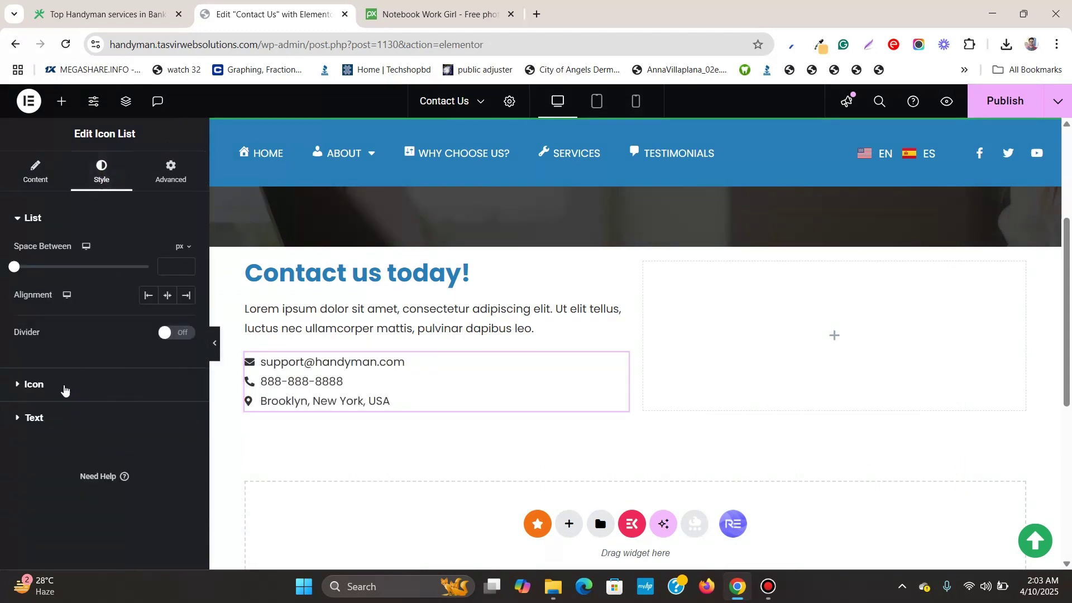
{"action": "left_click", "coordinate": [62, 384]}
{"action": "left_click", "coordinate": [164, 315]}
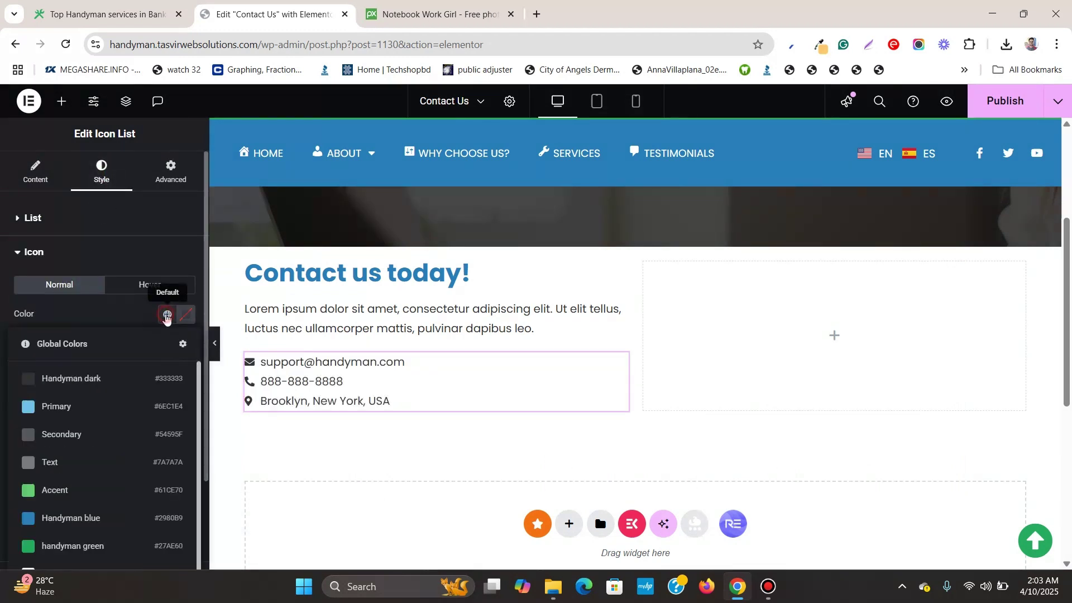
{"action": "scroll", "coordinate": [73, 425], "scroll_direction": "down", "scroll_amount": 1}
{"action": "left_click", "coordinate": [81, 497]}
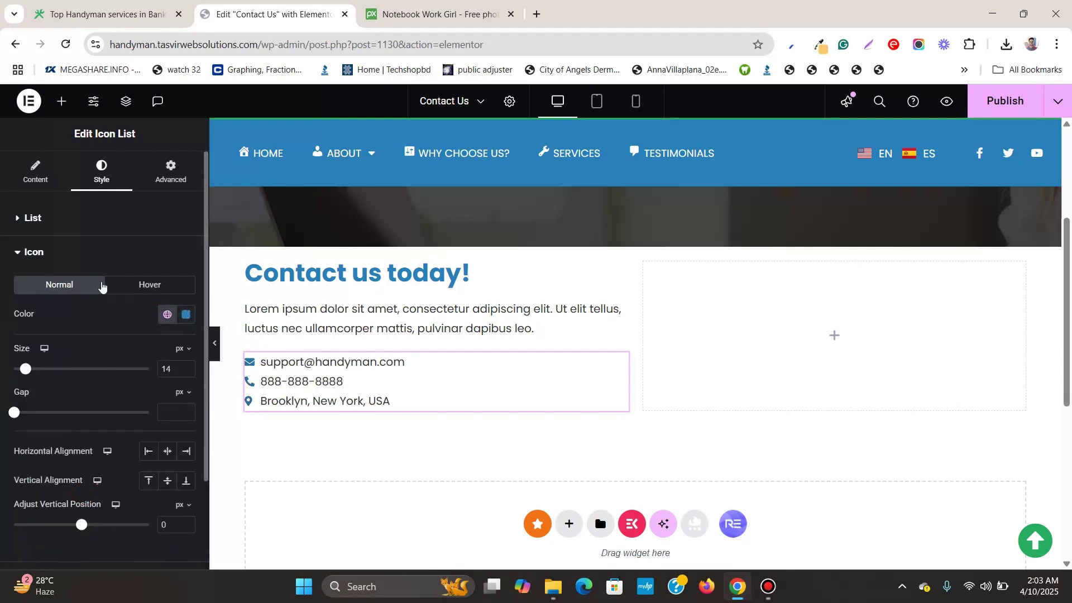
{"action": "left_click", "coordinate": [34, 220]}
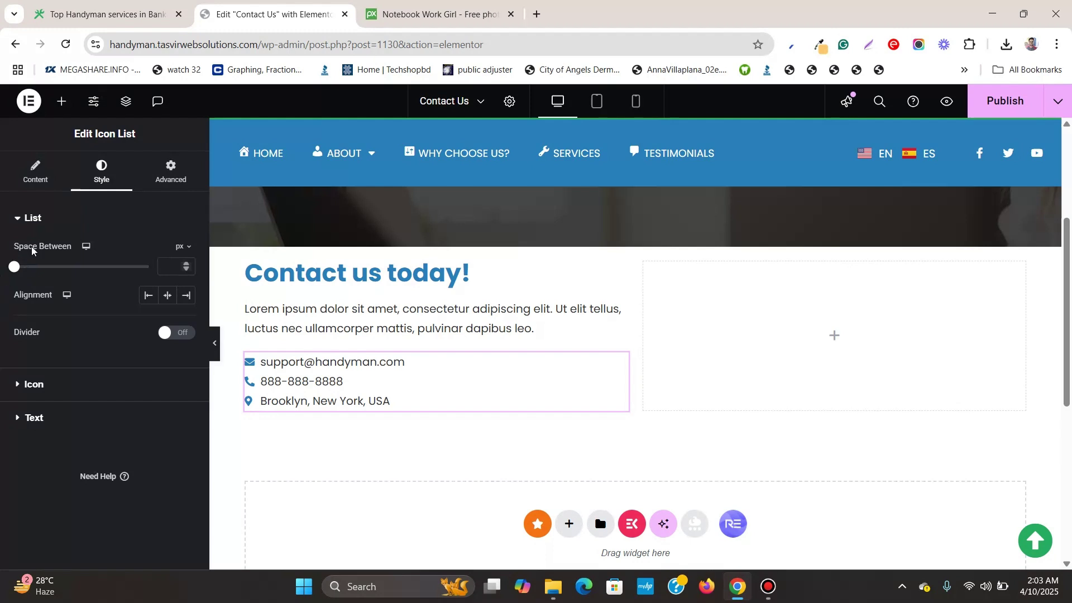
{"action": "left_click_drag", "start_coordinate": [13, 267], "coordinate": [45, 274]}
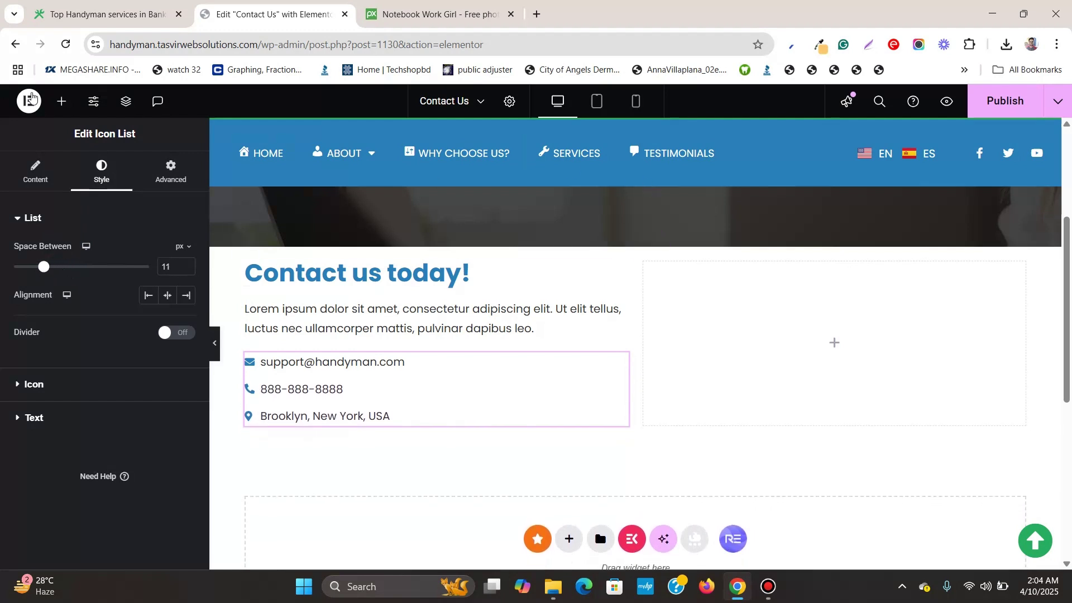
Add a left-aligned Social Icons widget below the contact list
{"action": "left_click", "coordinate": [62, 101]}
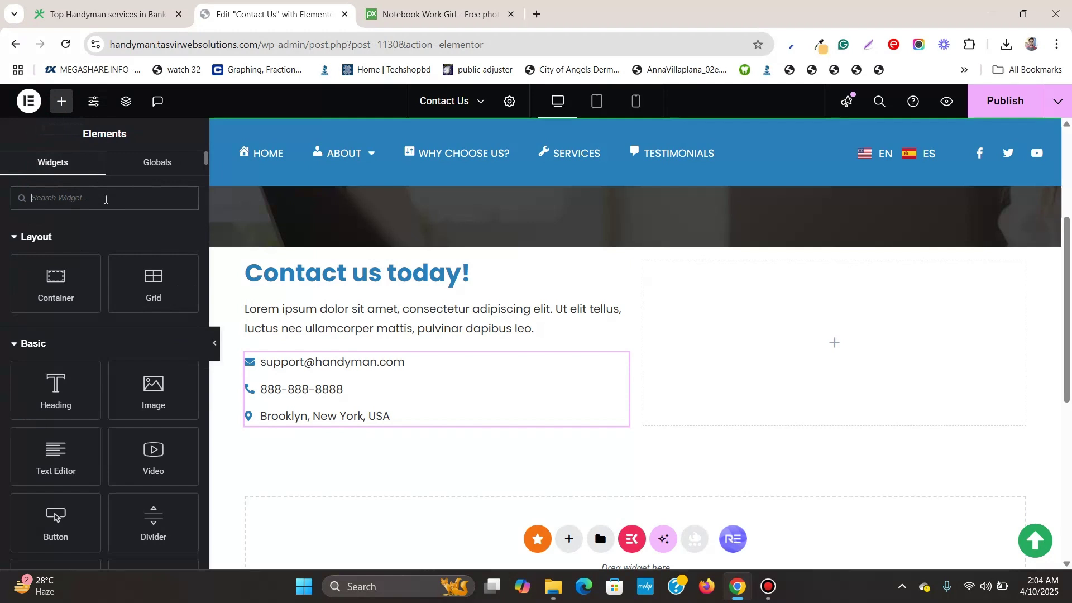
{"action": "type", "text": "socia"}
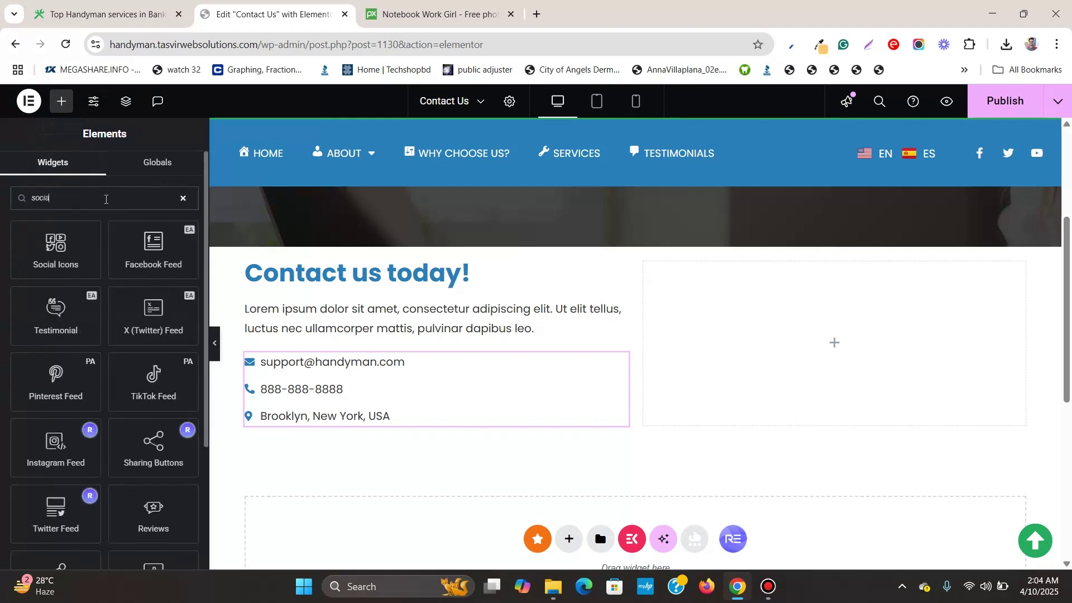
{"action": "left_click_drag", "start_coordinate": [49, 245], "coordinate": [364, 406]}
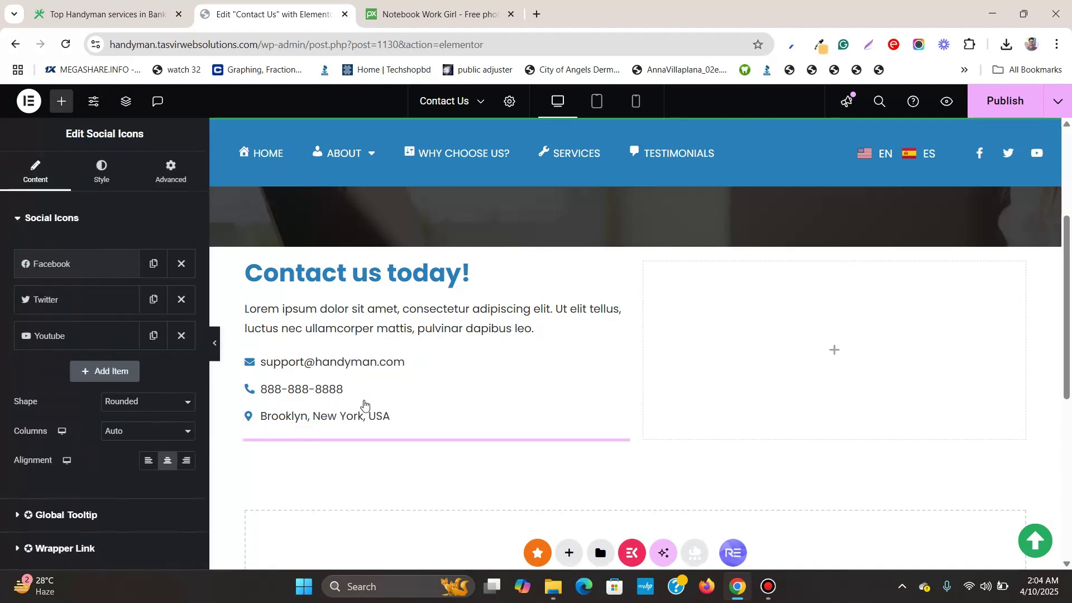
{"action": "left_click", "coordinate": [90, 176]}
{"action": "left_click", "coordinate": [48, 188]}
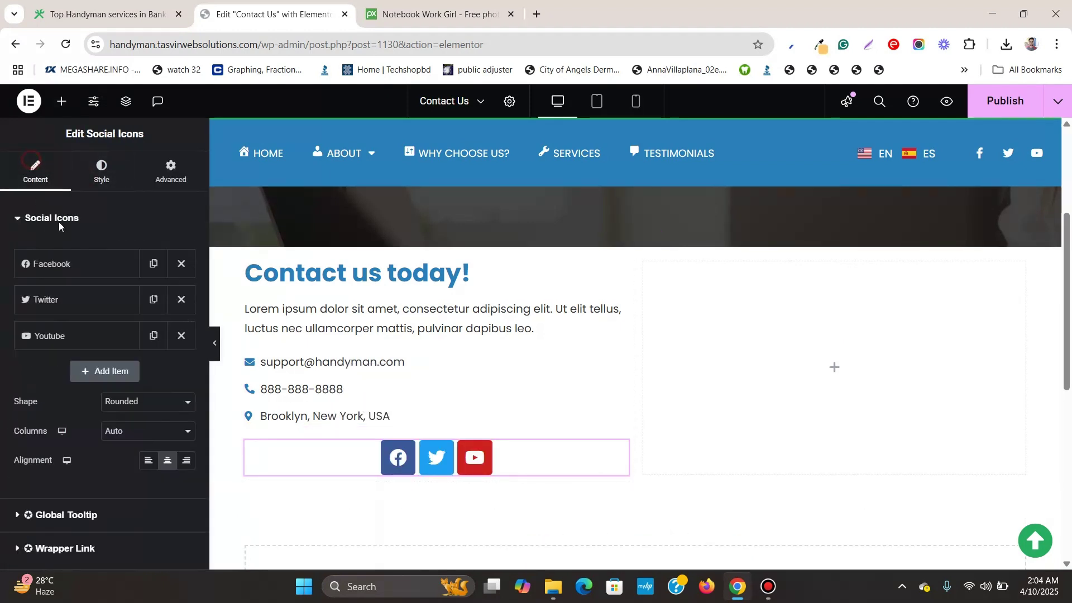
{"action": "left_click", "coordinate": [151, 469]}
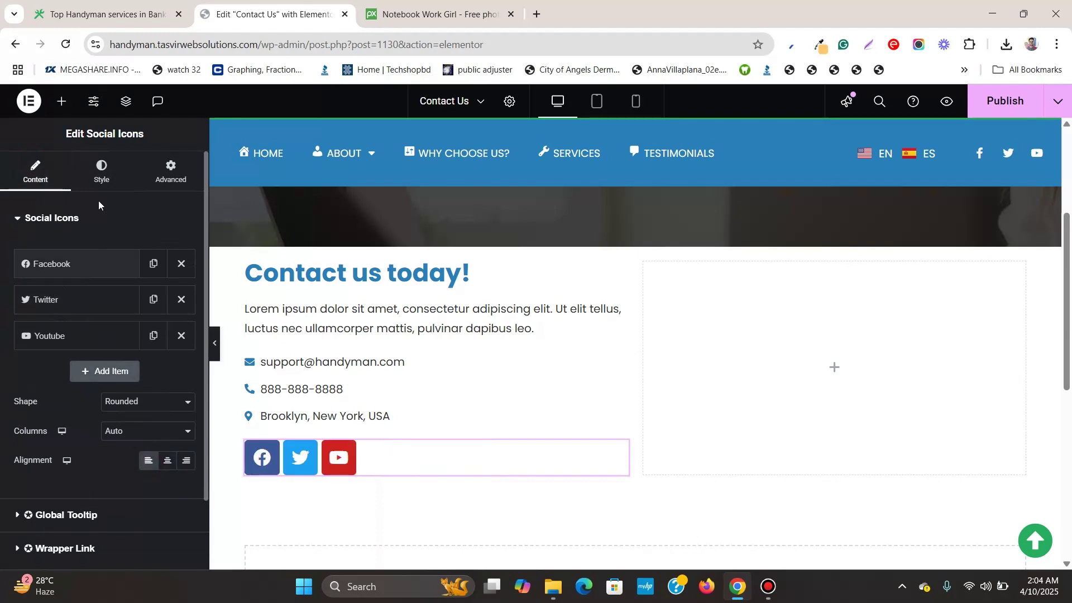
Make the social icons circular
{"action": "left_click", "coordinate": [102, 167]}
{"action": "scroll", "coordinate": [100, 268], "scroll_direction": "down", "scroll_amount": 2}
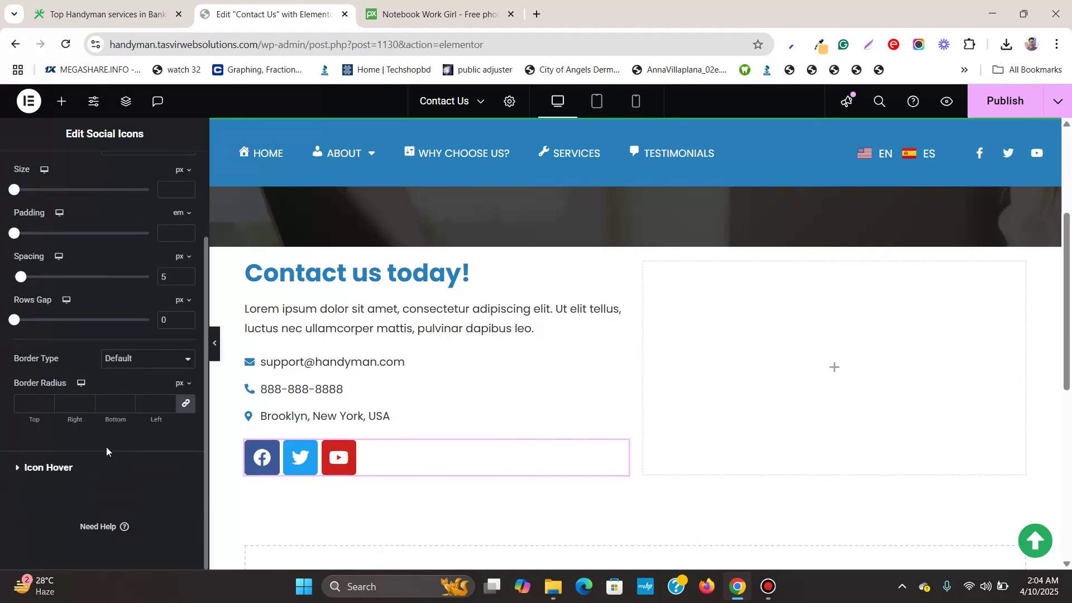
{"action": "scroll", "coordinate": [48, 379], "scroll_direction": "up", "scroll_amount": 2}
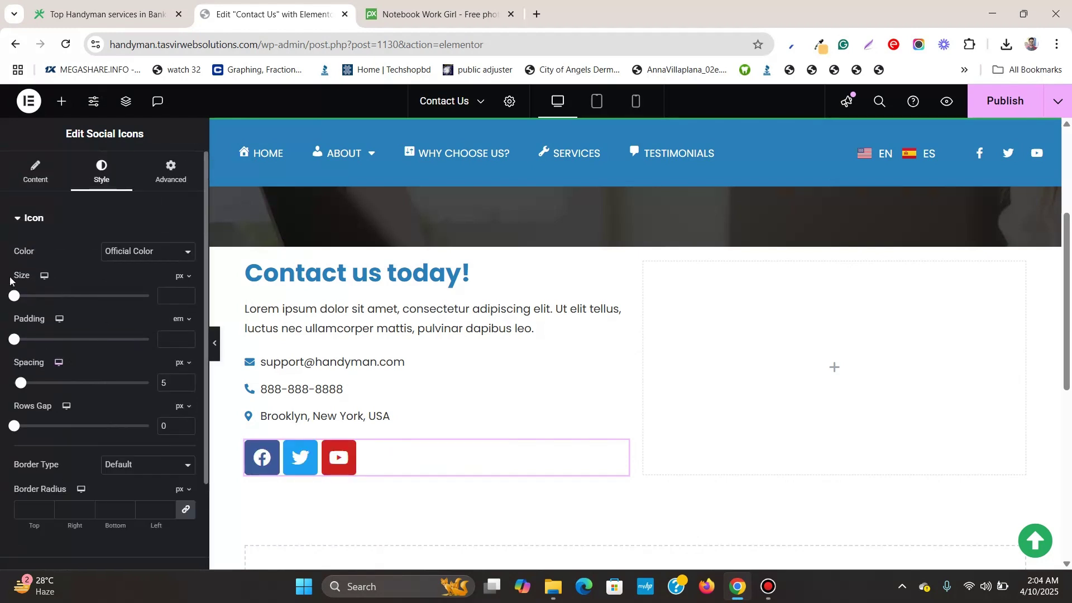
{"action": "left_click", "coordinate": [42, 180]}
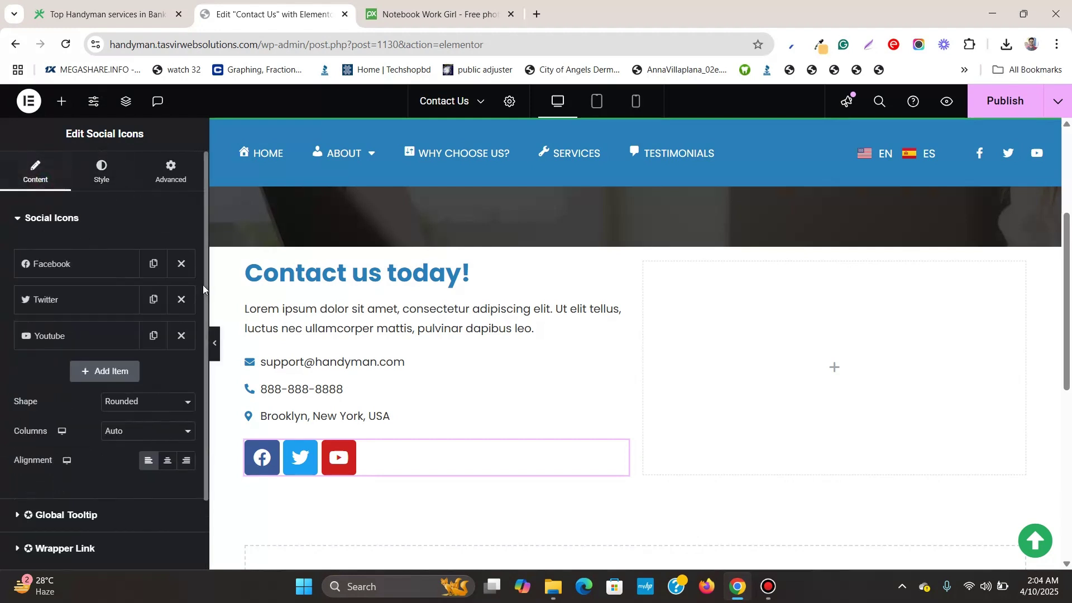
{"action": "left_click", "coordinate": [149, 408]}
{"action": "left_click", "coordinate": [122, 457]}
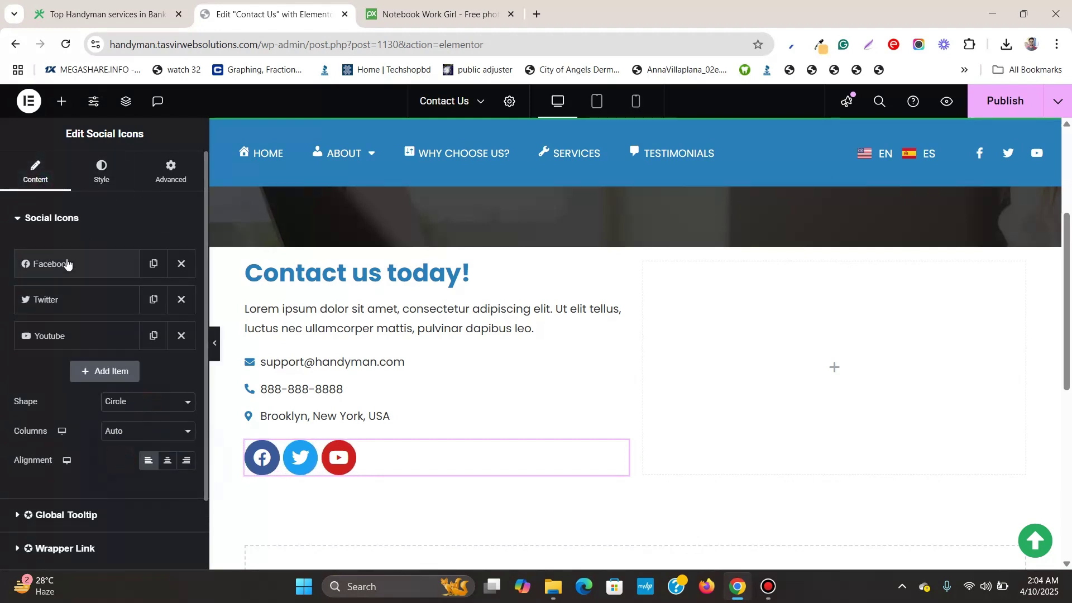
Switch the social icons to custom colours using the Handyman blue global colour
{"action": "left_click", "coordinate": [101, 171]}
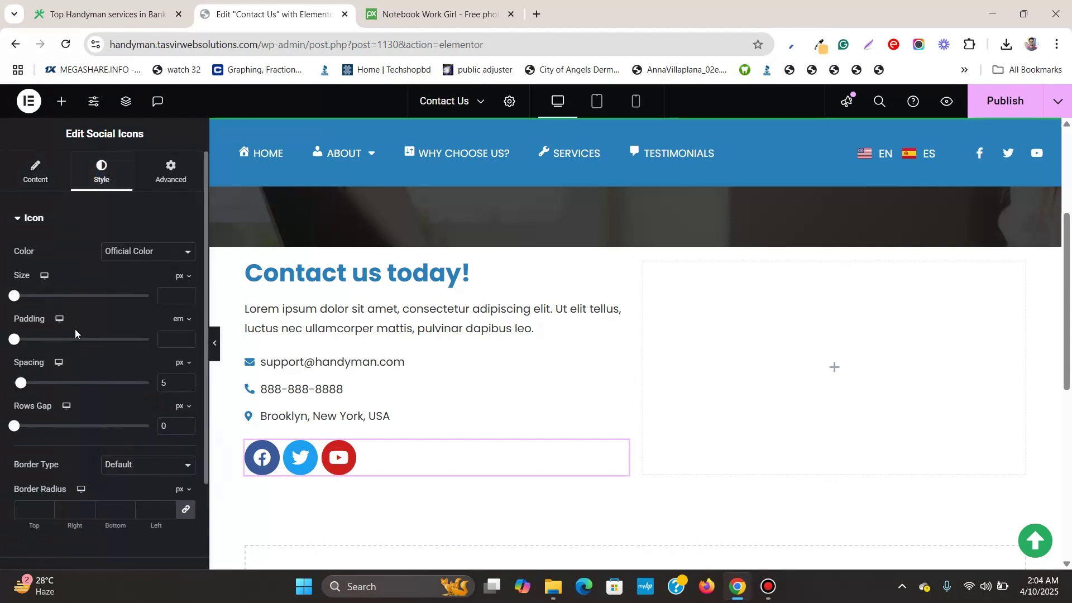
{"action": "left_click", "coordinate": [135, 253]}
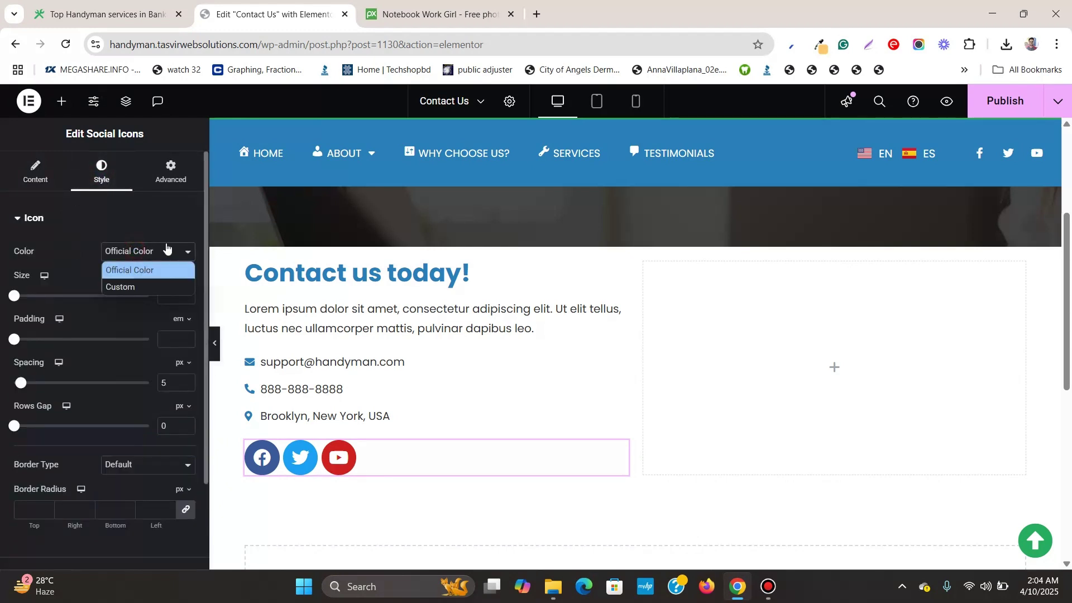
{"action": "left_click", "coordinate": [121, 288]}
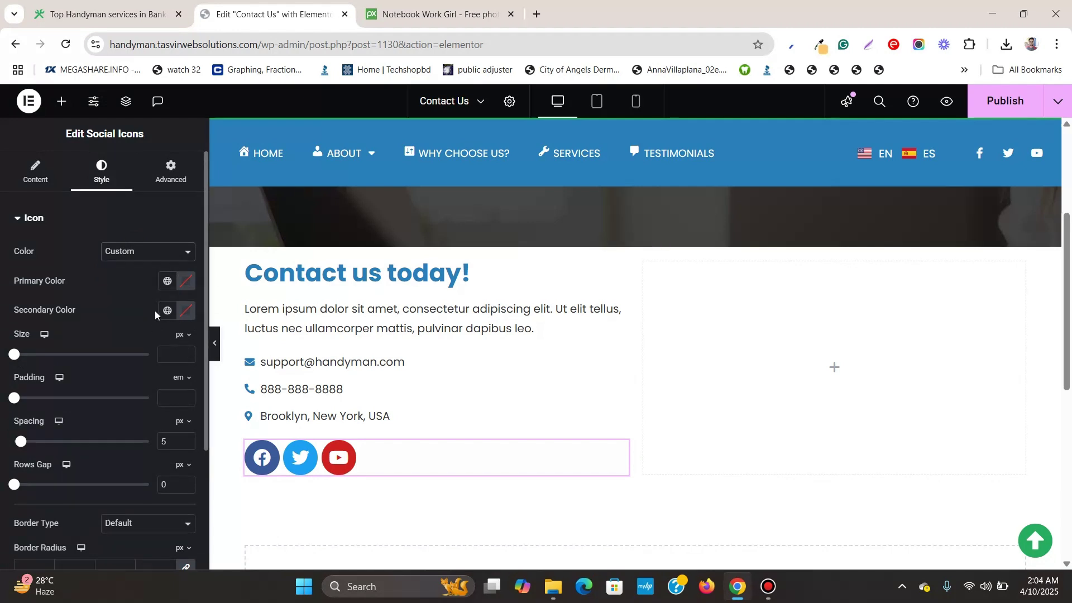
{"action": "left_click", "coordinate": [168, 283]}
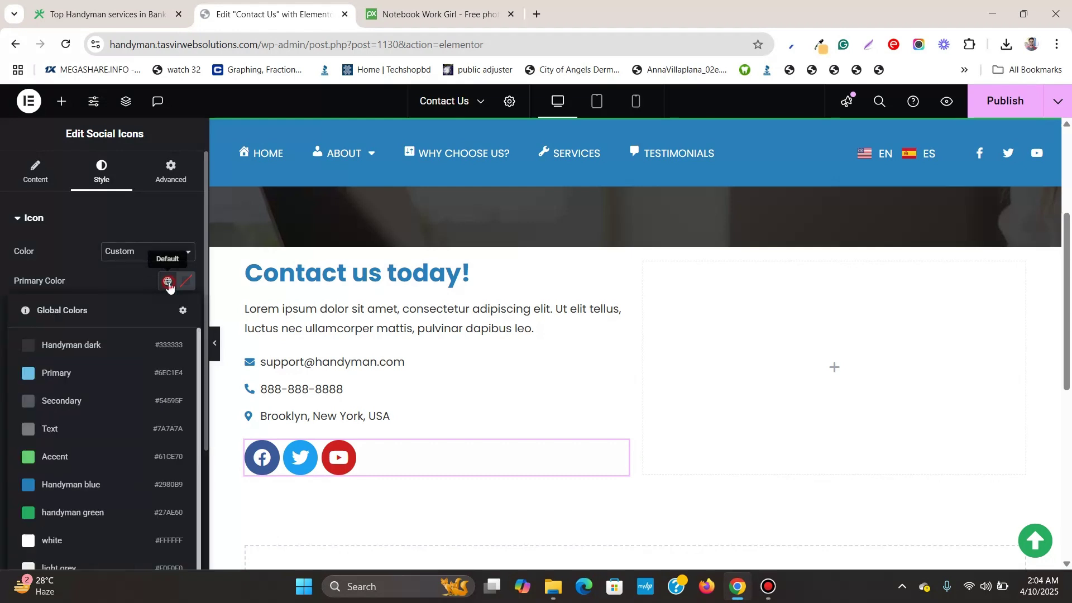
{"action": "left_click", "coordinate": [97, 488]}
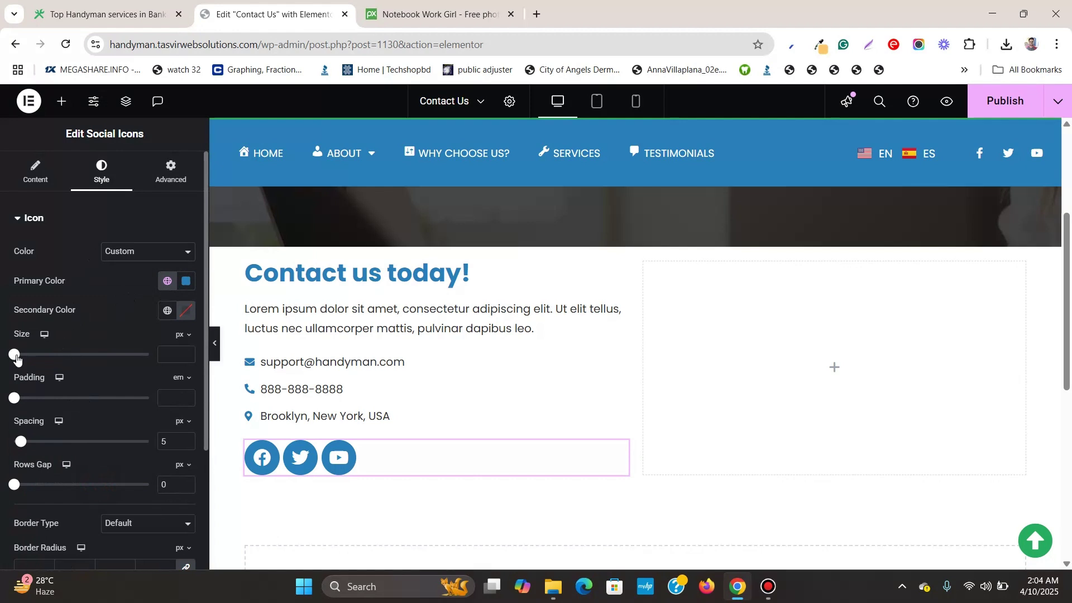
Size the social icons at 14 px with 13 px spacing and bring up the widgets panel
{"action": "left_click_drag", "start_coordinate": [16, 358], "coordinate": [20, 361]}
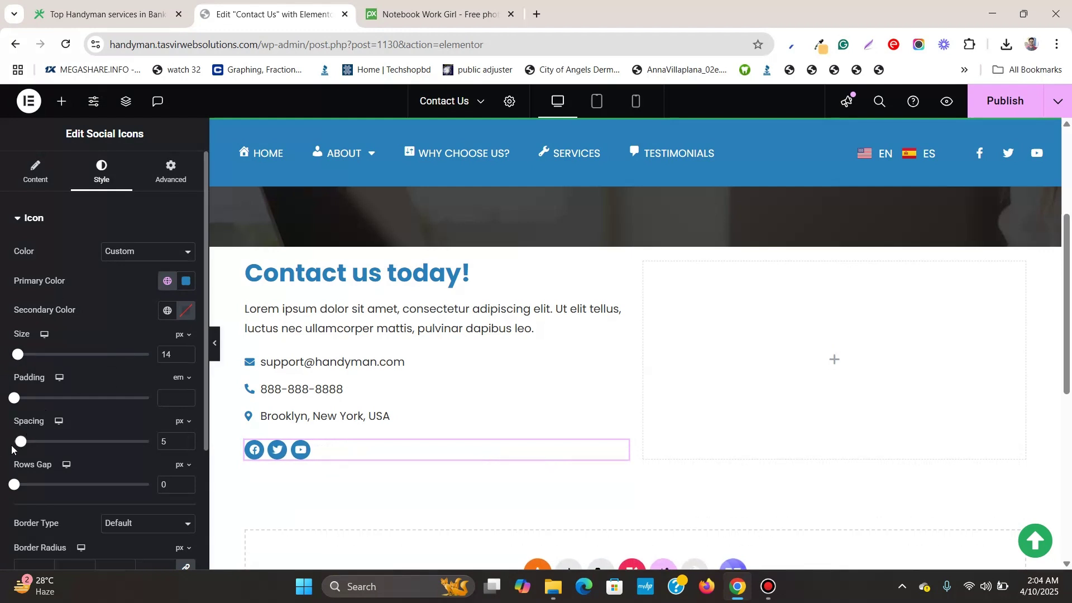
{"action": "left_click_drag", "start_coordinate": [22, 444], "coordinate": [31, 441]}
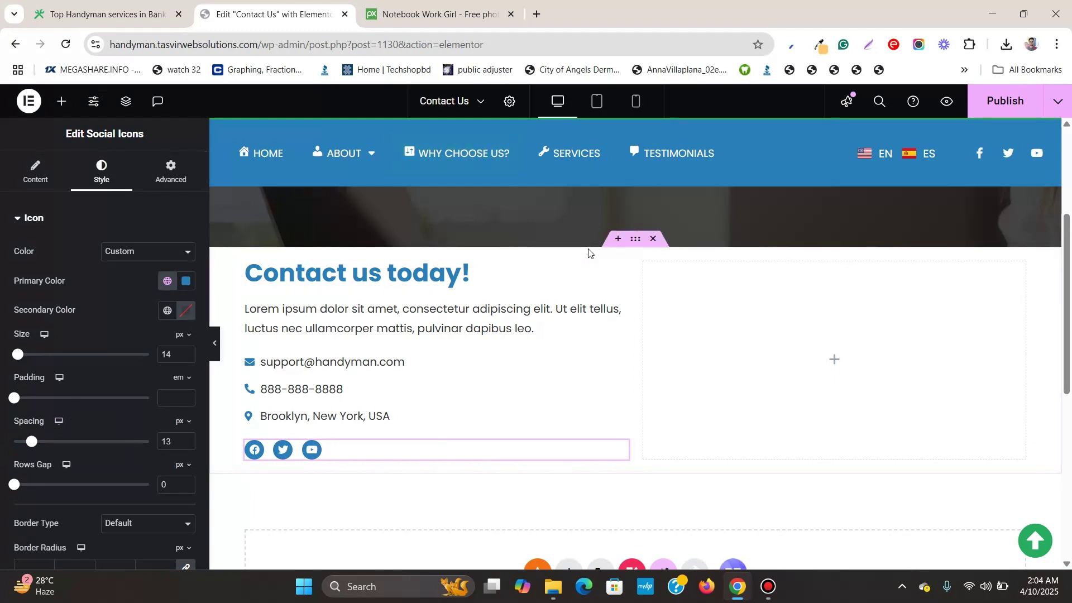
{"action": "left_click", "coordinate": [61, 116]}
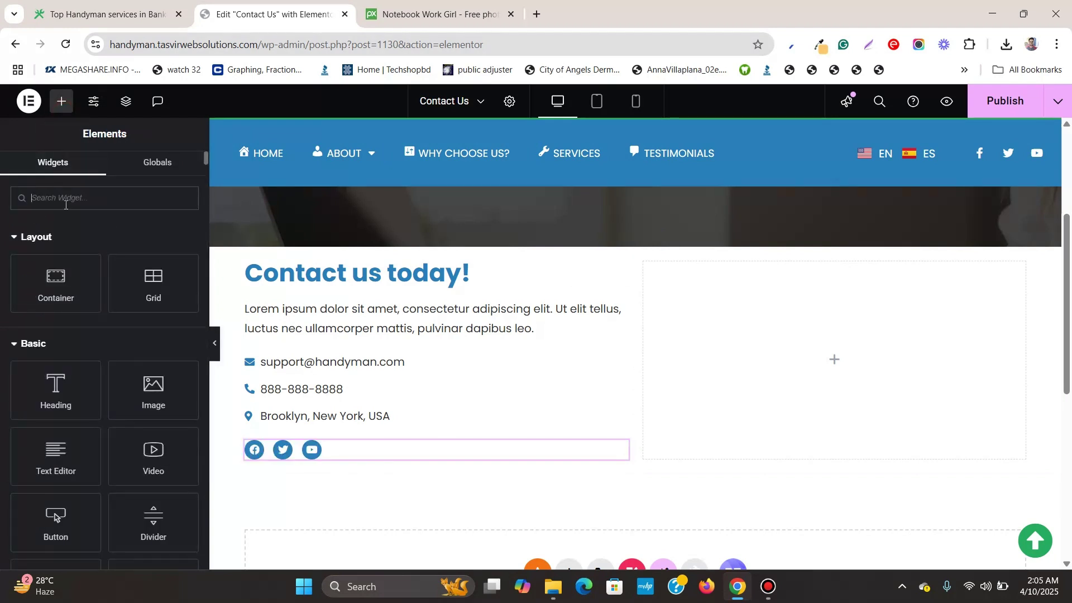
Search widgets for 'form' and place the Form widget in the right column
{"action": "type", "text": "form"}
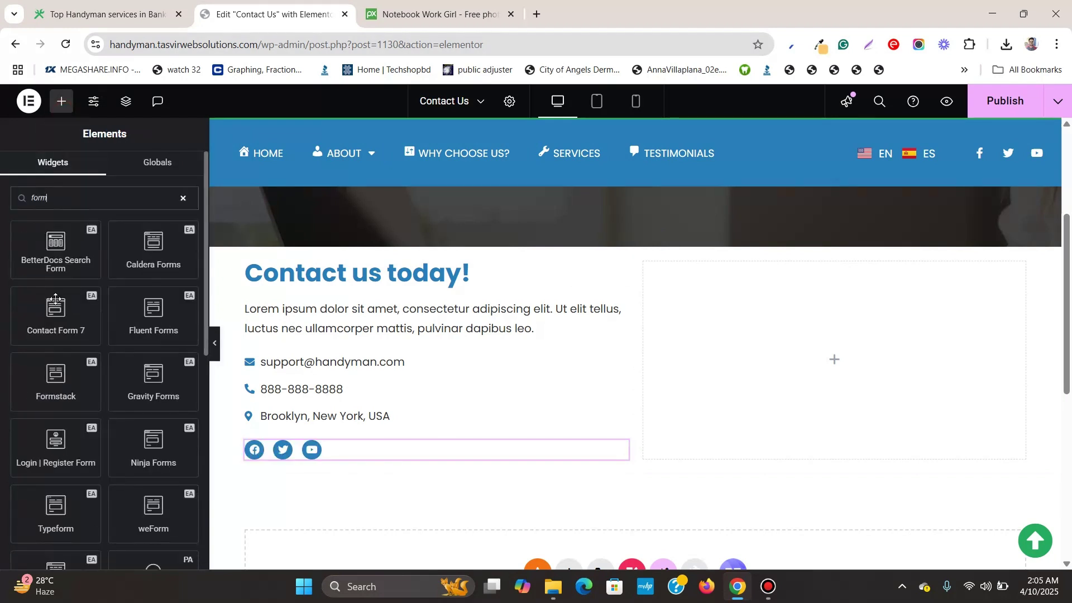
{"action": "scroll", "coordinate": [94, 371], "scroll_direction": "down", "scroll_amount": 5}
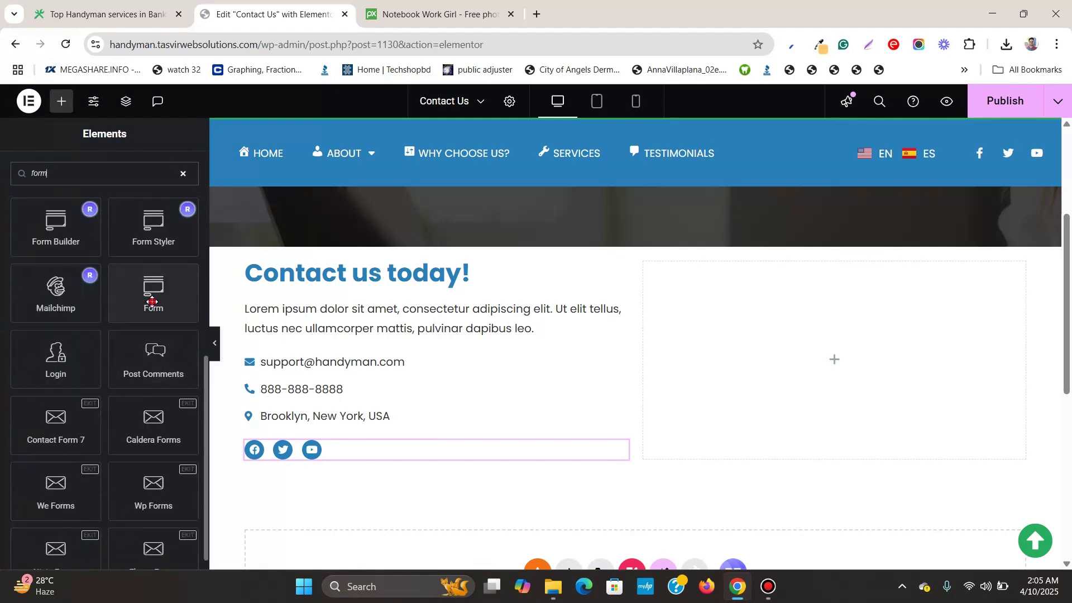
{"action": "left_click_drag", "start_coordinate": [152, 302], "coordinate": [756, 383]}
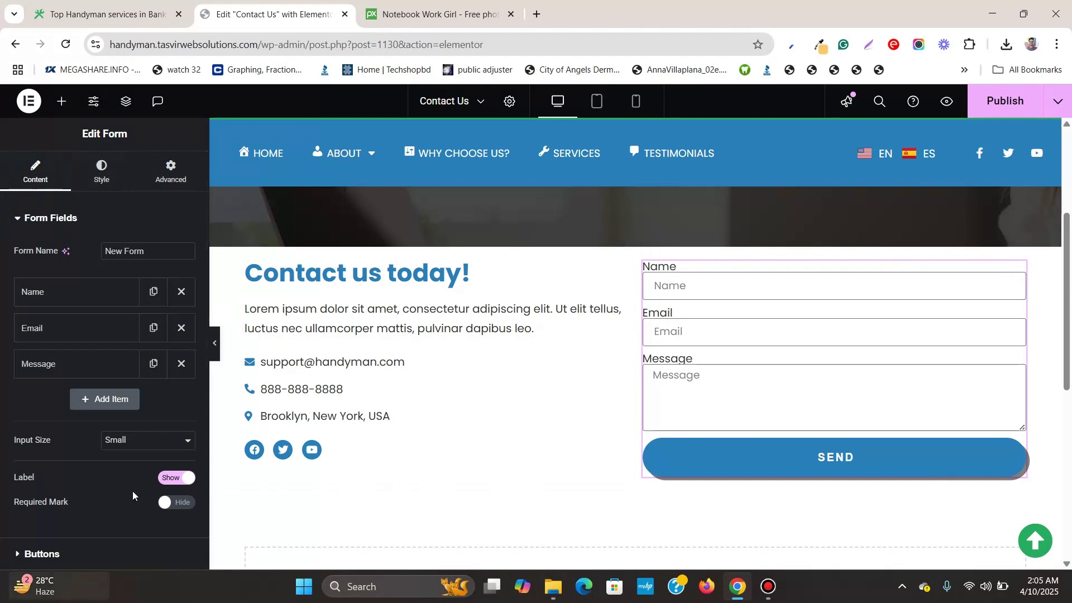
Set the form's Send button position to Start, making it a compact left-aligned pill
{"action": "scroll", "coordinate": [119, 440], "scroll_direction": "down", "scroll_amount": 4}
{"action": "left_click", "coordinate": [73, 346]}
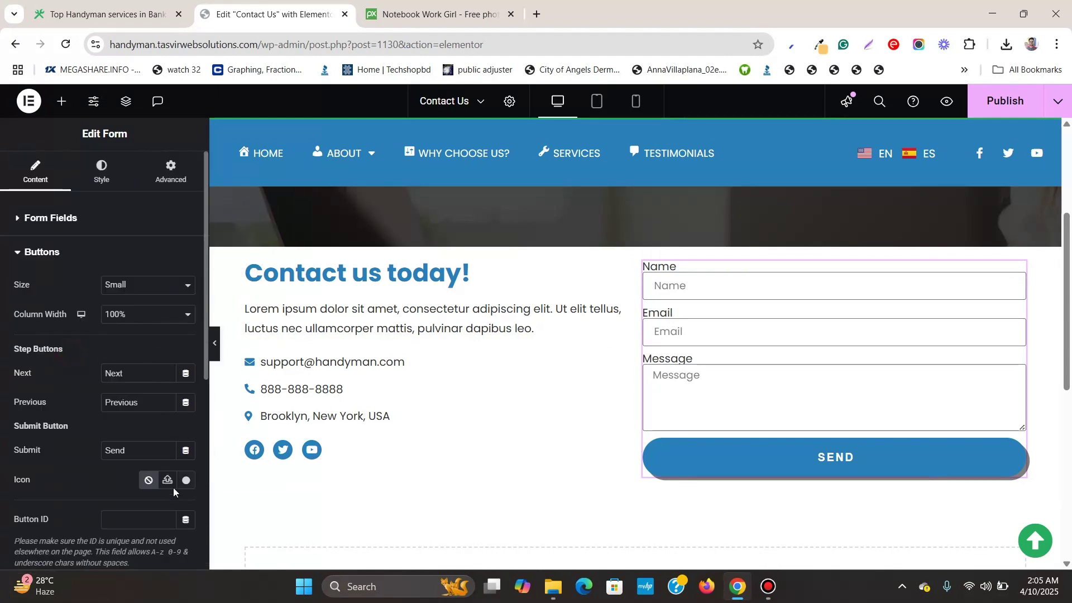
{"action": "scroll", "coordinate": [173, 475], "scroll_direction": "down", "scroll_amount": 3}
{"action": "scroll", "coordinate": [112, 335], "scroll_direction": "up", "scroll_amount": 4}
{"action": "left_click", "coordinate": [101, 170]}
{"action": "scroll", "coordinate": [84, 413], "scroll_direction": "down", "scroll_amount": 4}
{"action": "left_click", "coordinate": [85, 448]}
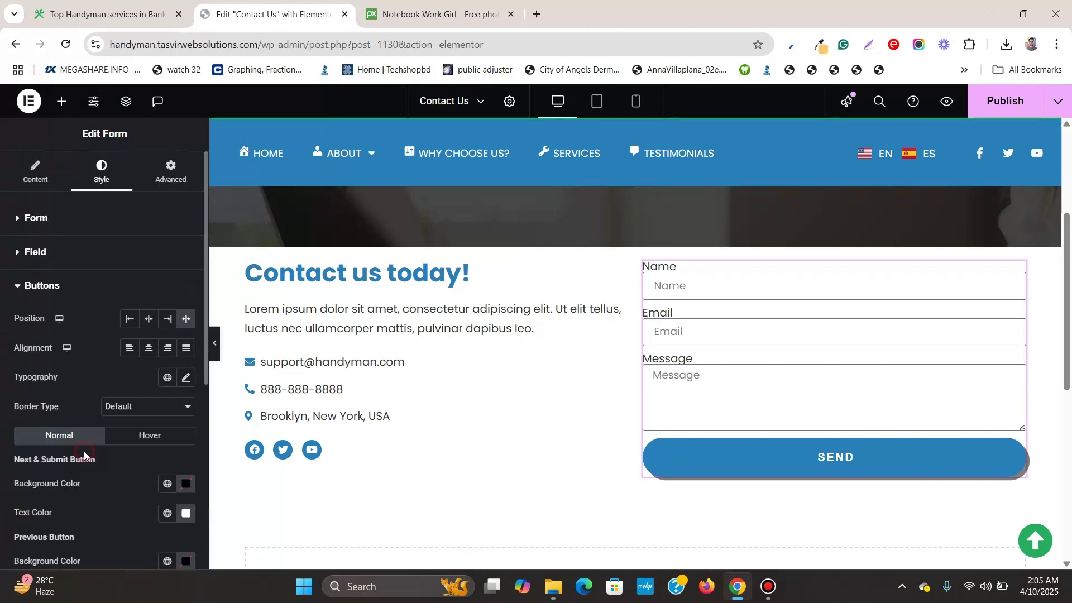
{"action": "left_click", "coordinate": [129, 348]}
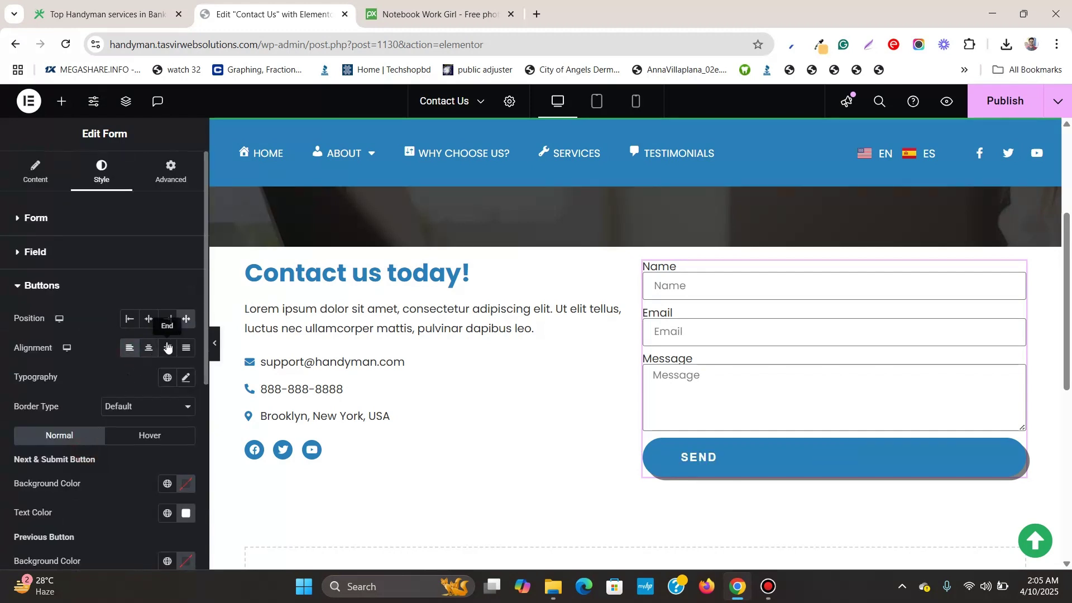
{"action": "left_click", "coordinate": [129, 319]}
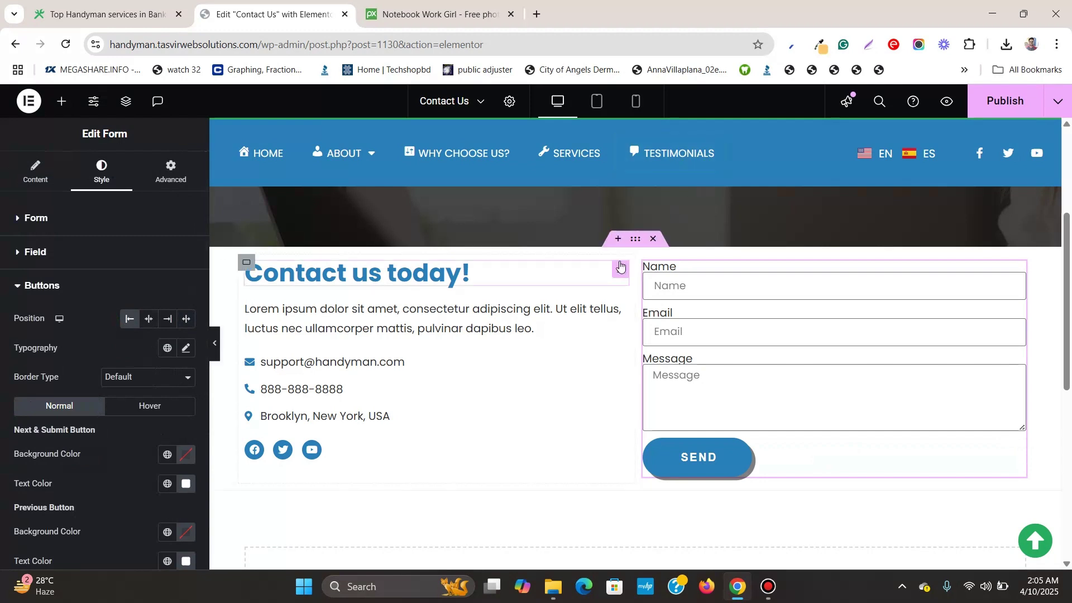
Hide the form's field labels and set the input size to Large
{"action": "left_click", "coordinate": [635, 238]}
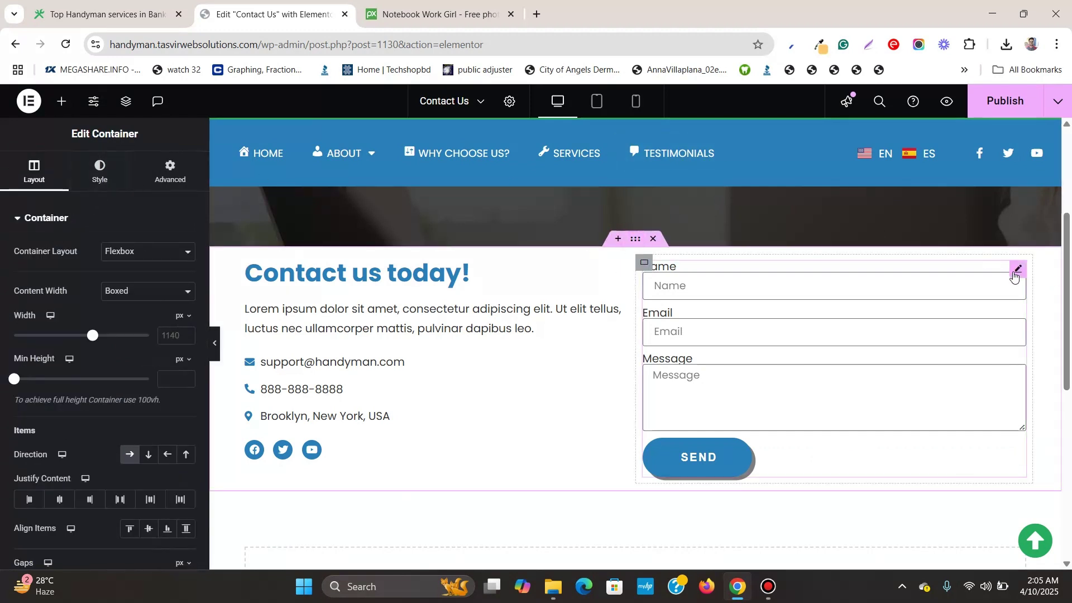
{"action": "left_click", "coordinate": [1016, 271]}
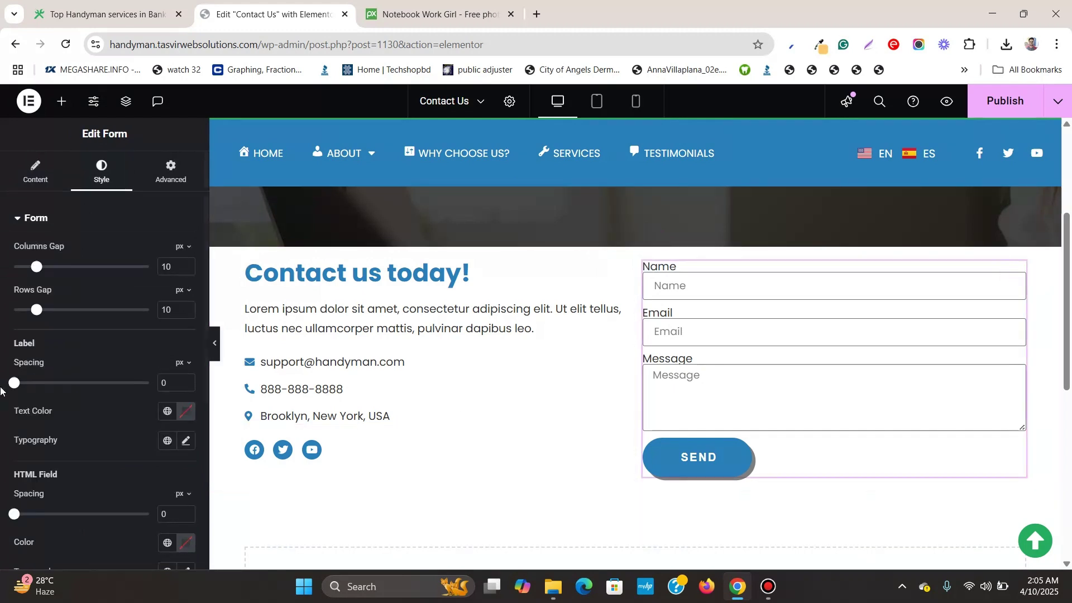
{"action": "left_click", "coordinate": [36, 170]}
{"action": "left_click", "coordinate": [176, 478]}
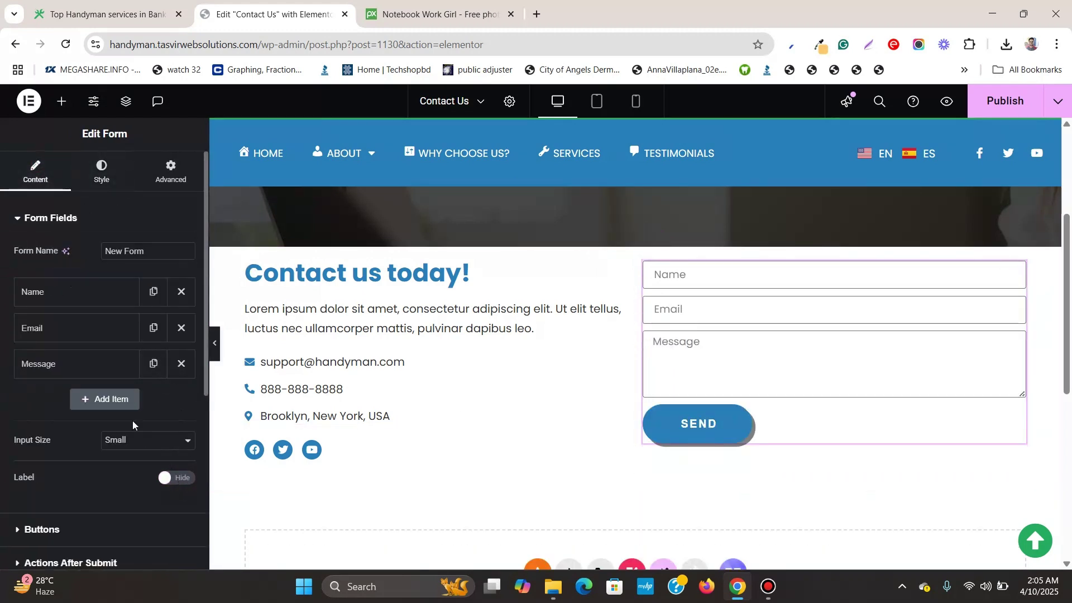
{"action": "scroll", "coordinate": [83, 363], "scroll_direction": "down", "scroll_amount": 3}
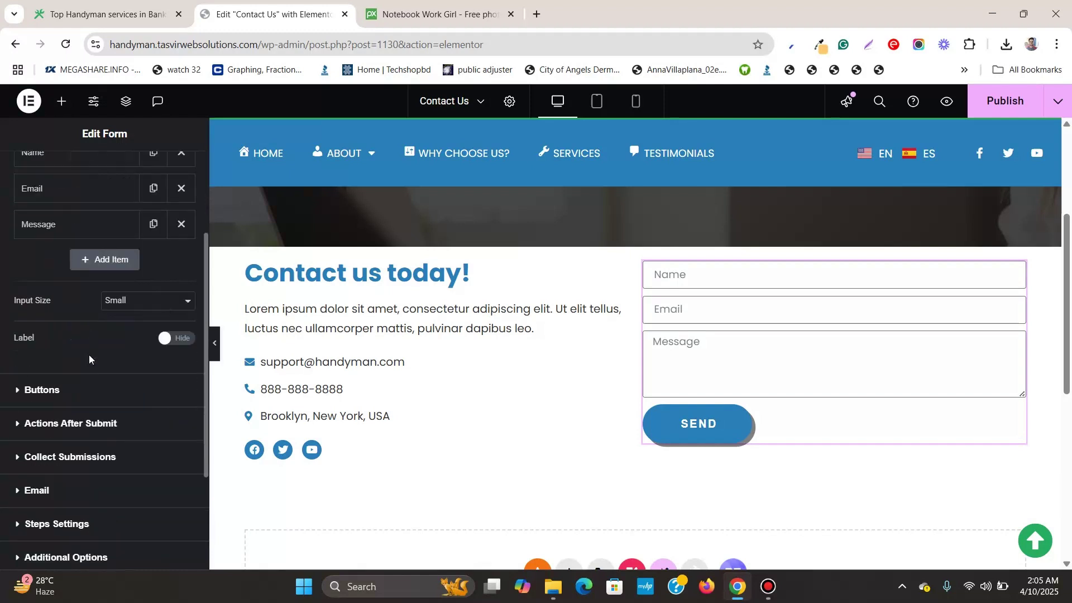
{"action": "left_click", "coordinate": [132, 307]}
{"action": "left_click", "coordinate": [129, 354]}
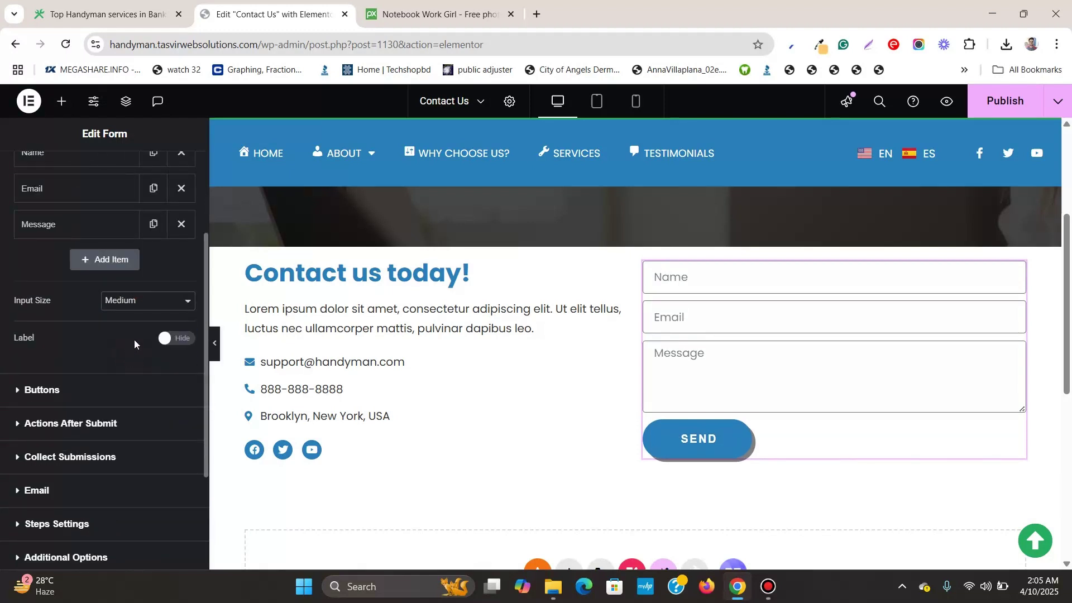
{"action": "left_click", "coordinate": [140, 307]}
{"action": "left_click", "coordinate": [132, 367]}
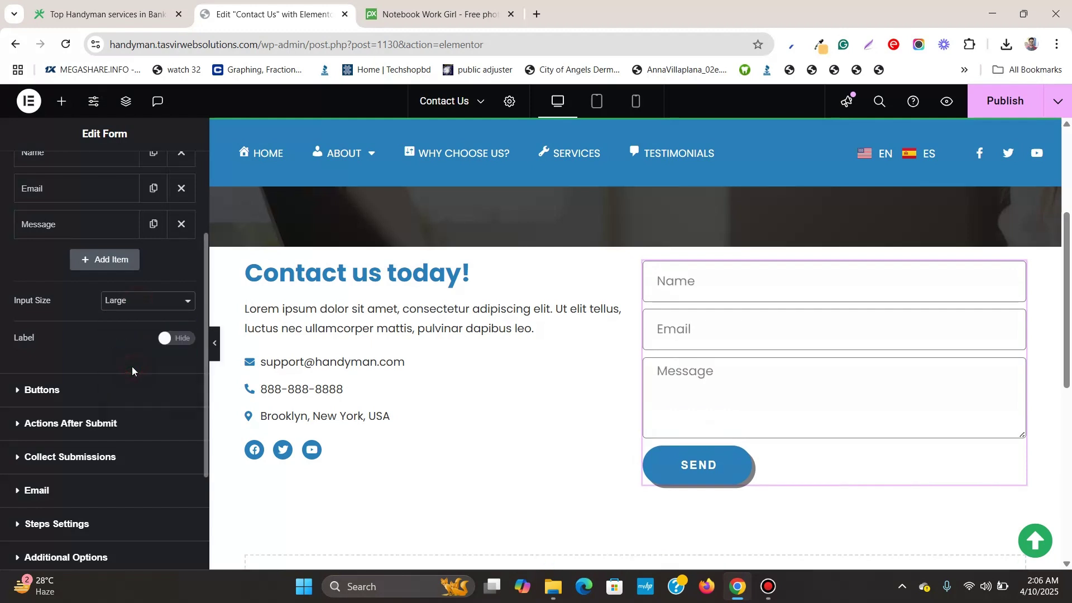
Set the form's HTML field colour to a light grey site colour
{"action": "scroll", "coordinate": [109, 212], "scroll_direction": "up", "scroll_amount": 3}
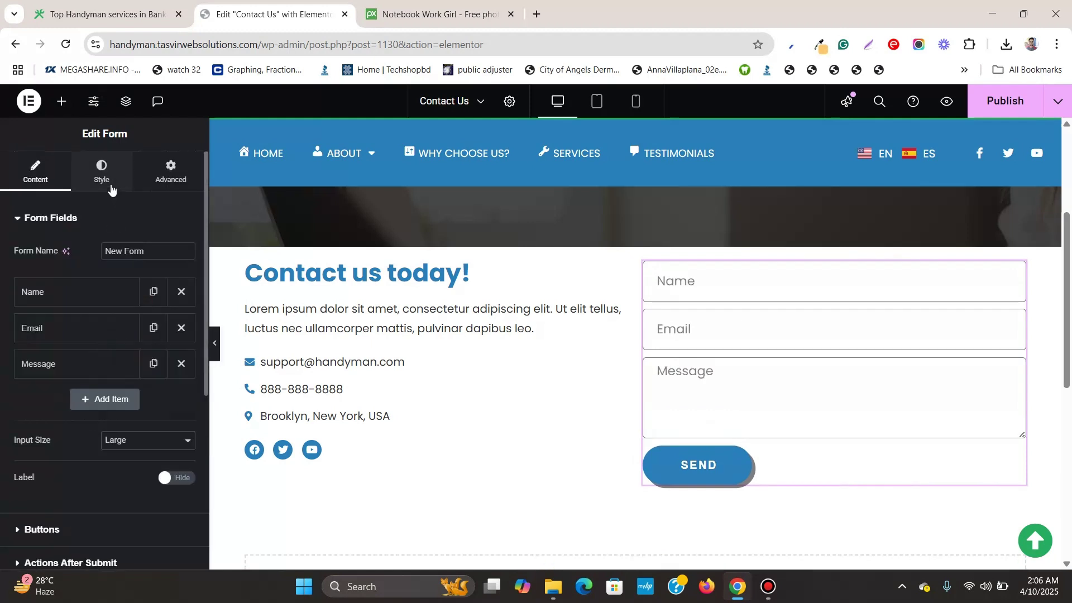
{"action": "left_click", "coordinate": [101, 173]}
{"action": "scroll", "coordinate": [61, 323], "scroll_direction": "down", "scroll_amount": 5}
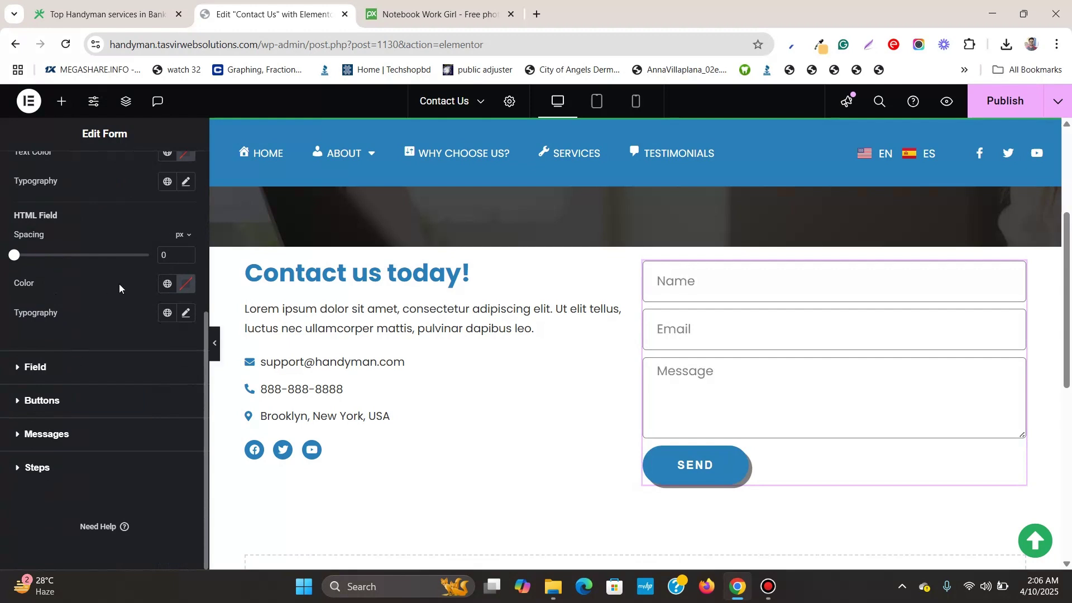
{"action": "left_click", "coordinate": [167, 284]}
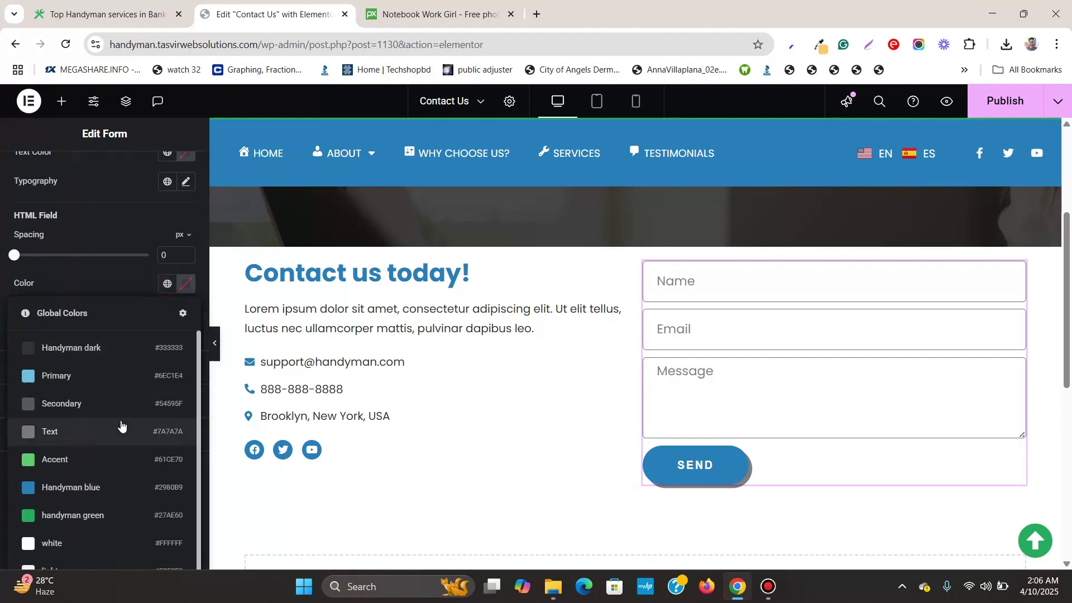
{"action": "scroll", "coordinate": [118, 491], "scroll_direction": "down", "scroll_amount": 2}
{"action": "left_click", "coordinate": [116, 538]}
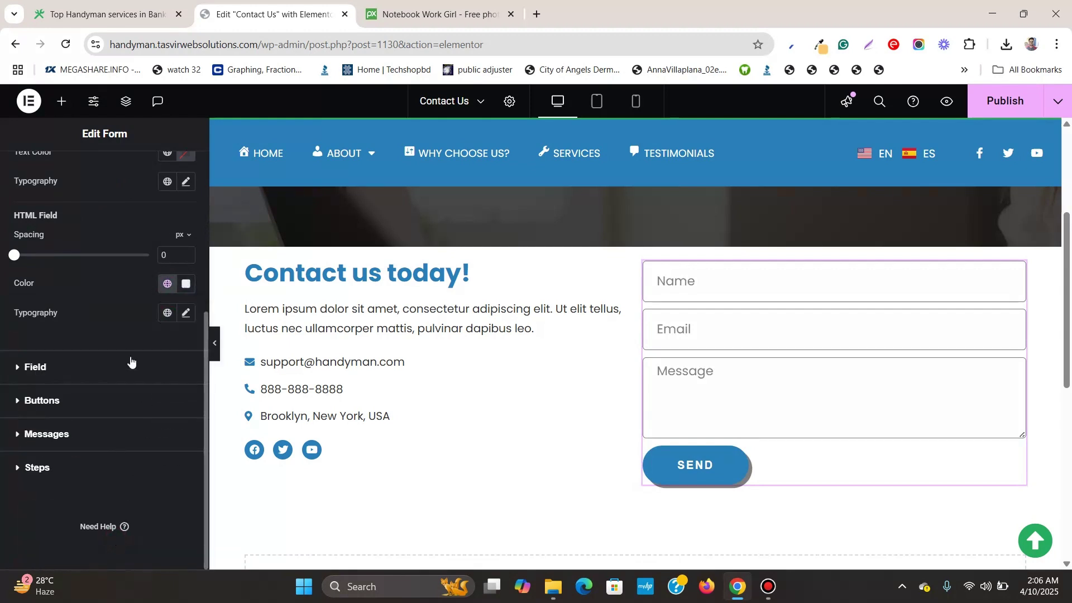
Give the form fields a light grey background and a 1 px semi-transparent border
{"action": "scroll", "coordinate": [123, 346], "scroll_direction": "up", "scroll_amount": 4}
{"action": "scroll", "coordinate": [130, 379], "scroll_direction": "down", "scroll_amount": 3}
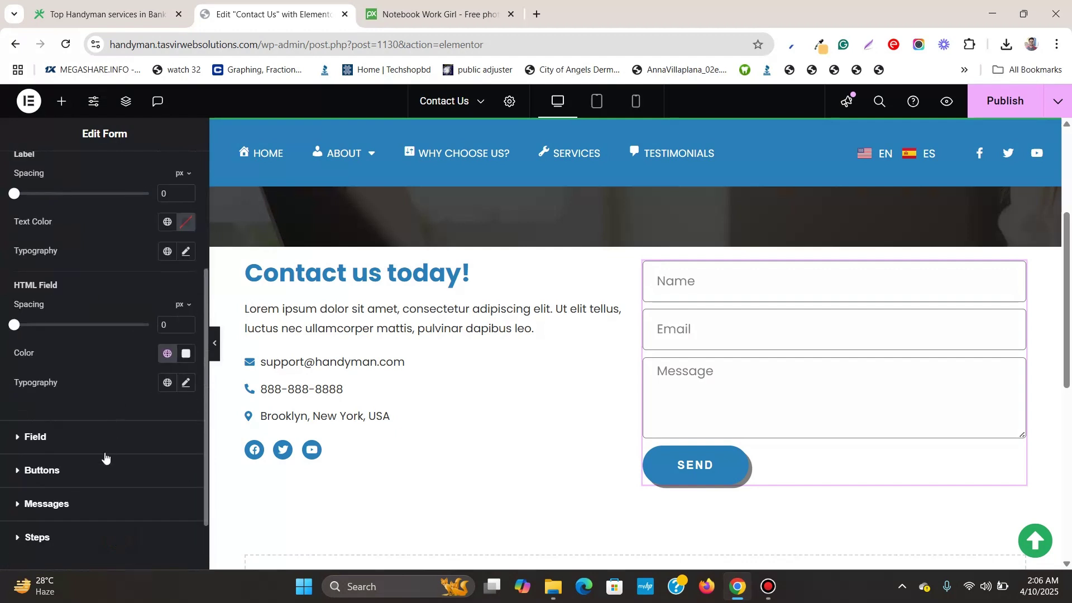
{"action": "left_click", "coordinate": [105, 447]}
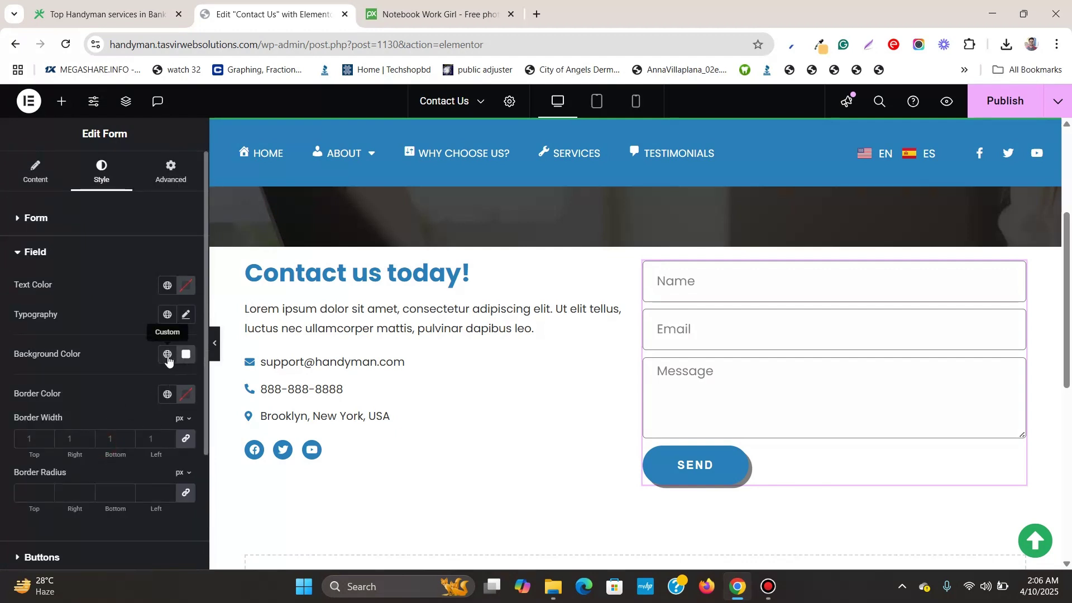
{"action": "left_click", "coordinate": [167, 354]}
{"action": "left_click", "coordinate": [122, 302]}
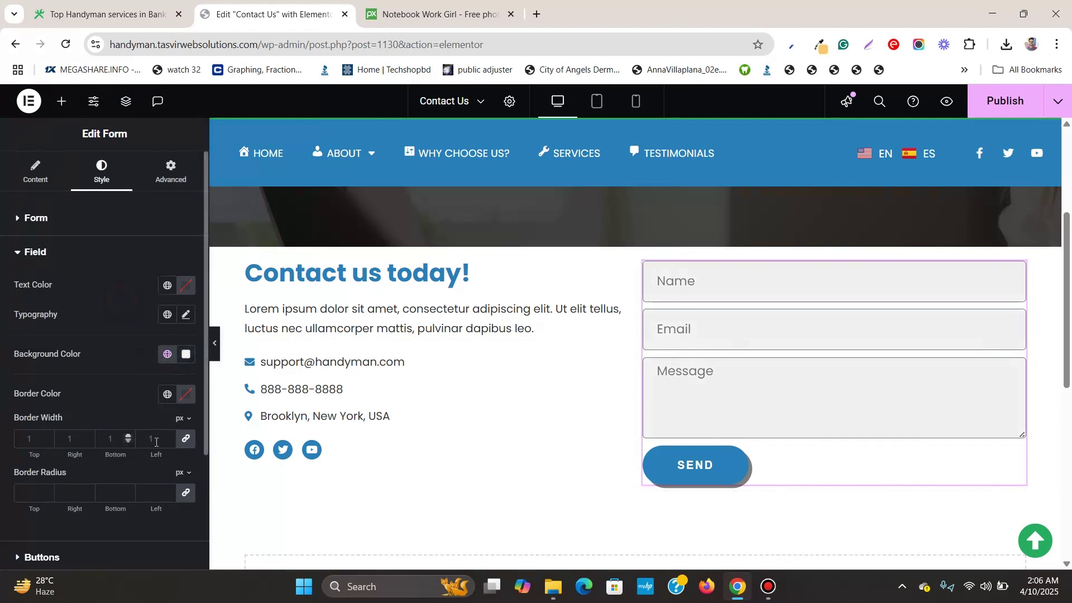
{"action": "left_click", "coordinate": [186, 439]}
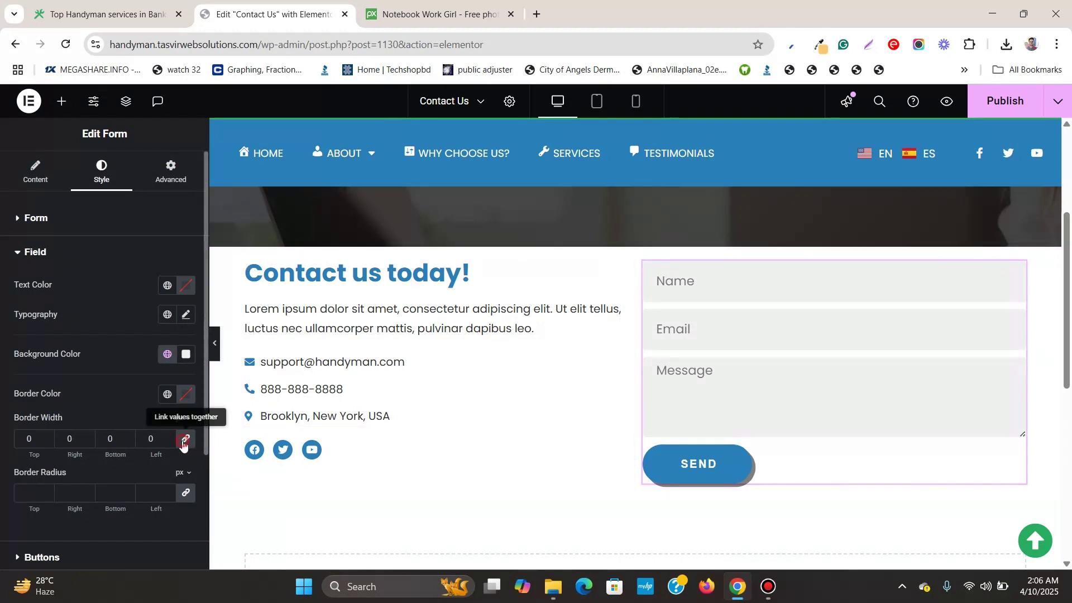
{"action": "double_click", "coordinate": [26, 436]}
{"action": "type", "text": "1"}
{"action": "left_click", "coordinate": [186, 394]}
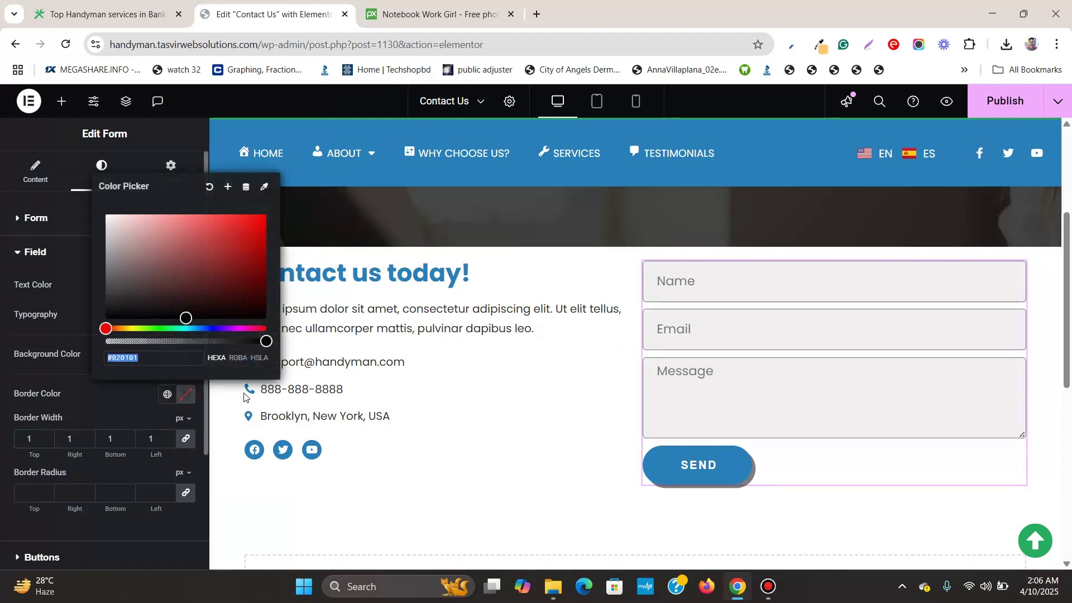
{"action": "left_click_drag", "start_coordinate": [266, 341], "coordinate": [143, 340]}
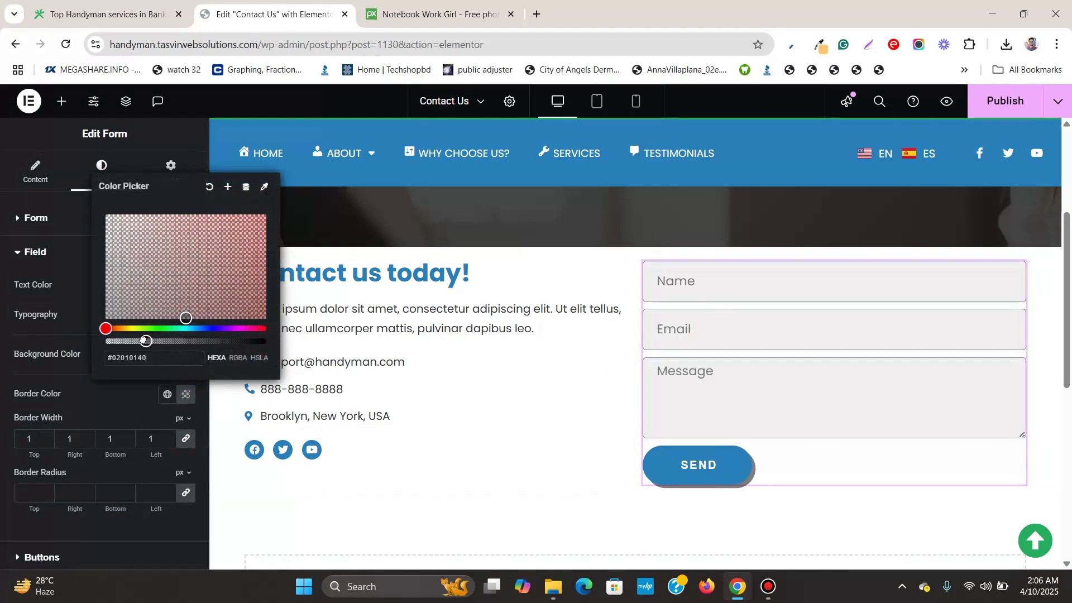
{"action": "left_click", "coordinate": [44, 330]}
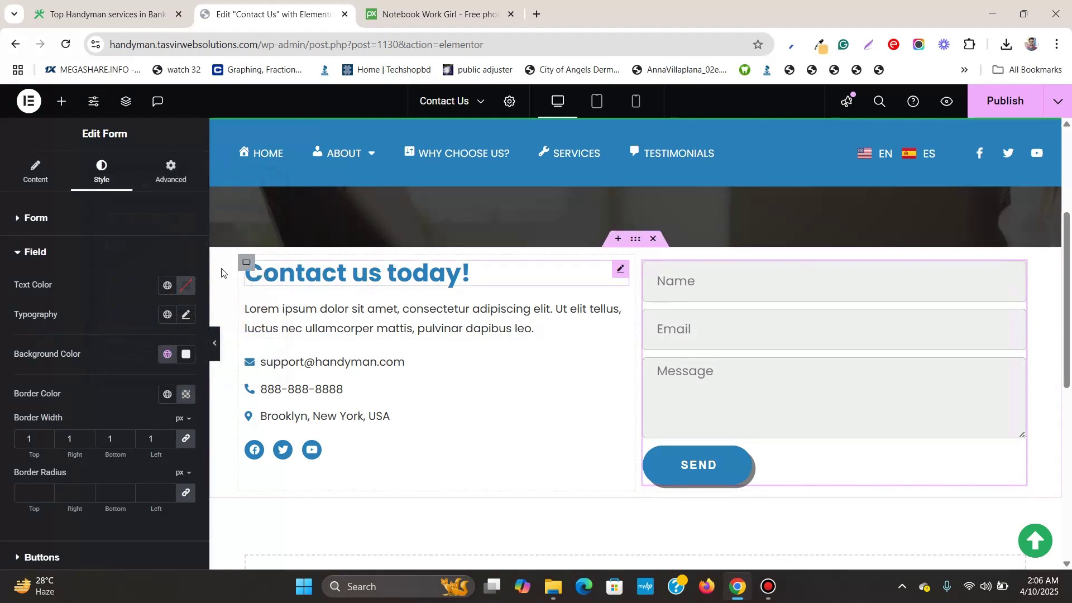
Increase the form's Rows Gap to 21 px
{"action": "scroll", "coordinate": [95, 273], "scroll_direction": "down", "scroll_amount": 3}
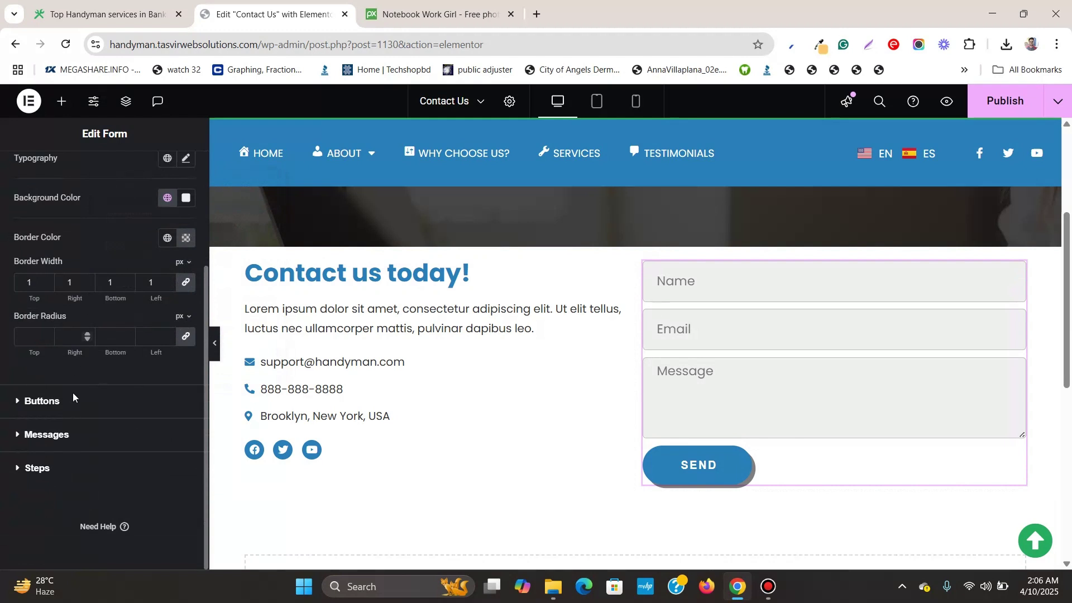
{"action": "scroll", "coordinate": [81, 373], "scroll_direction": "up", "scroll_amount": 3}
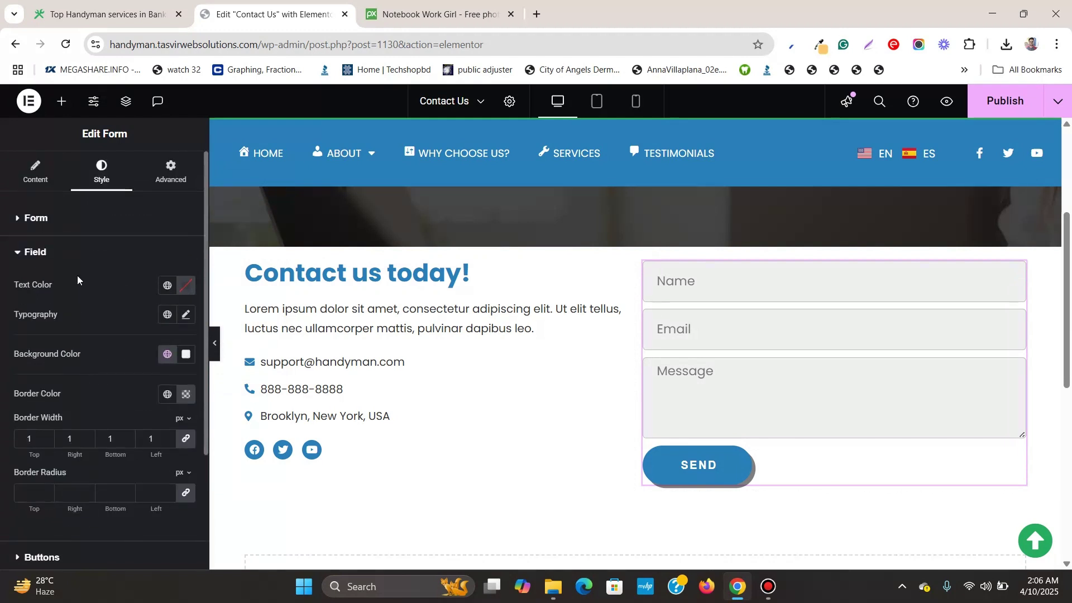
{"action": "left_click", "coordinate": [71, 232]}
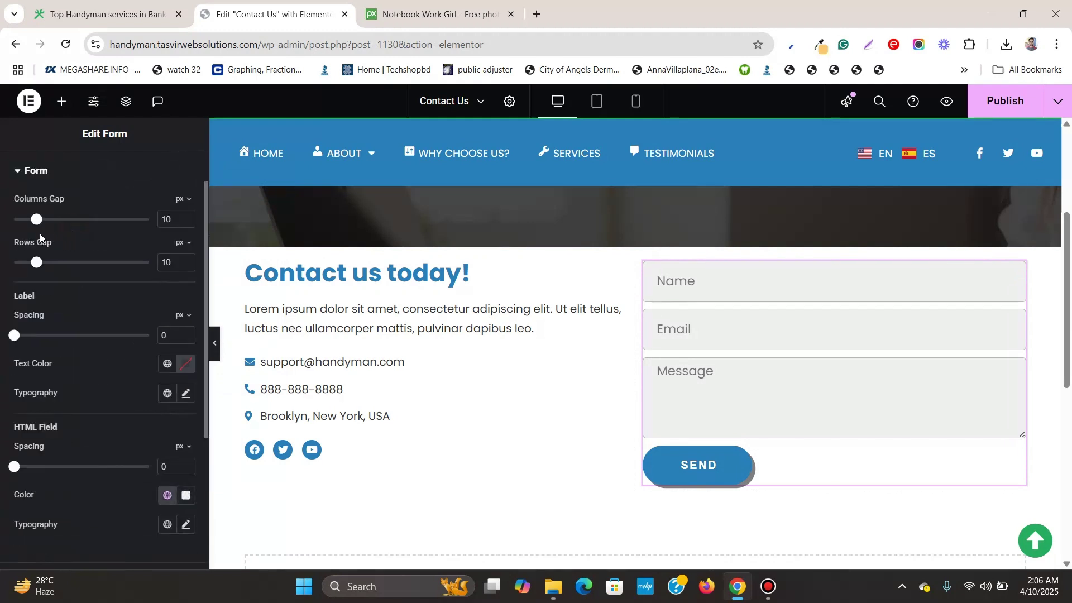
{"action": "left_click_drag", "start_coordinate": [38, 268], "coordinate": [63, 269]}
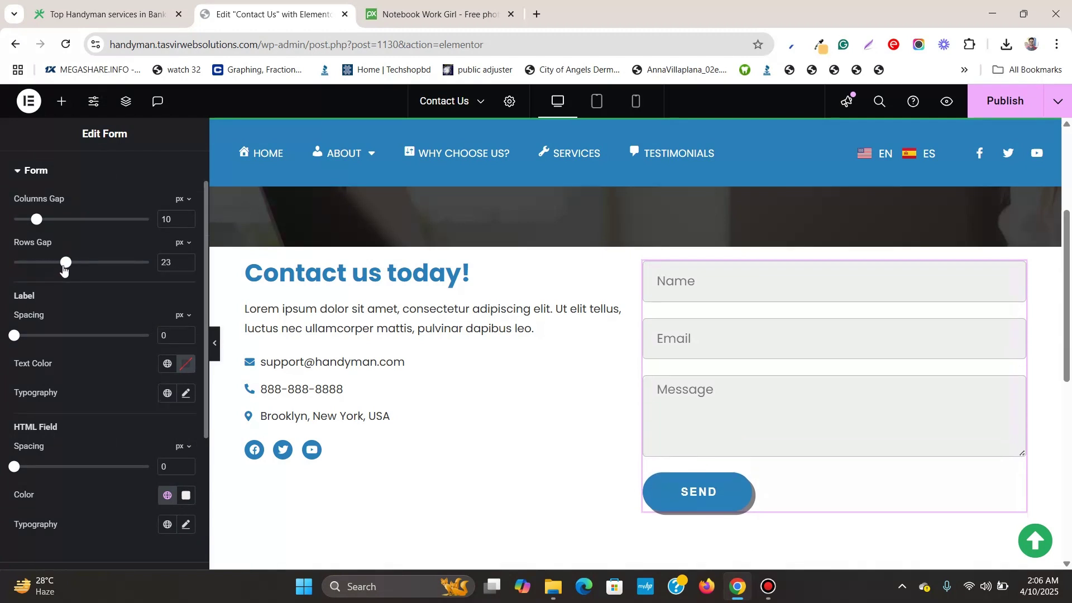
{"action": "scroll", "coordinate": [45, 223], "scroll_direction": "up", "scroll_amount": 1}
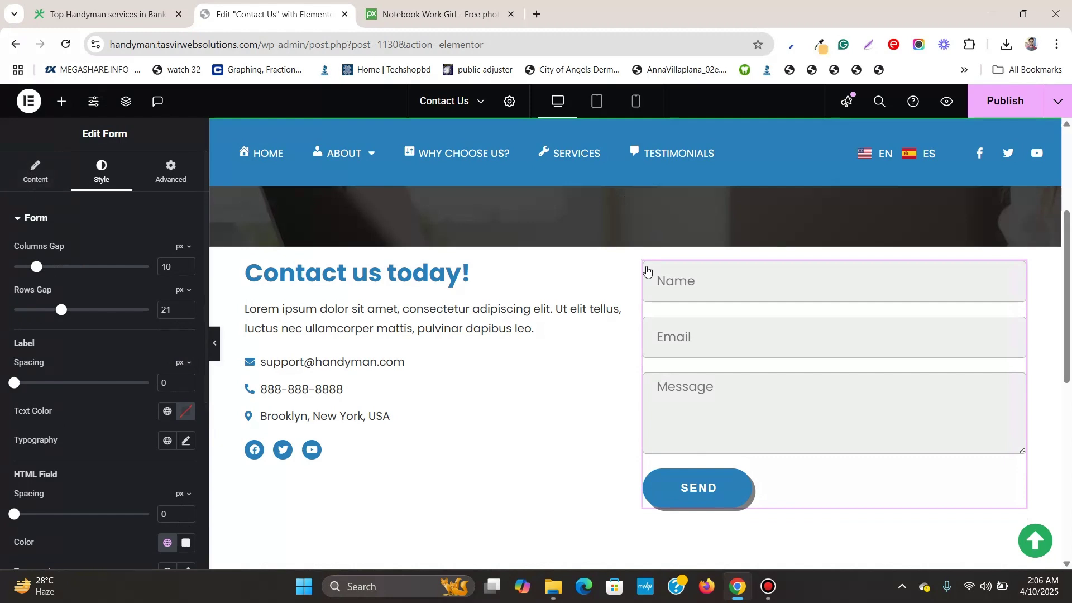
Set the contact section's top and bottom padding to 80 px and preview the result
{"action": "left_click", "coordinate": [635, 240]}
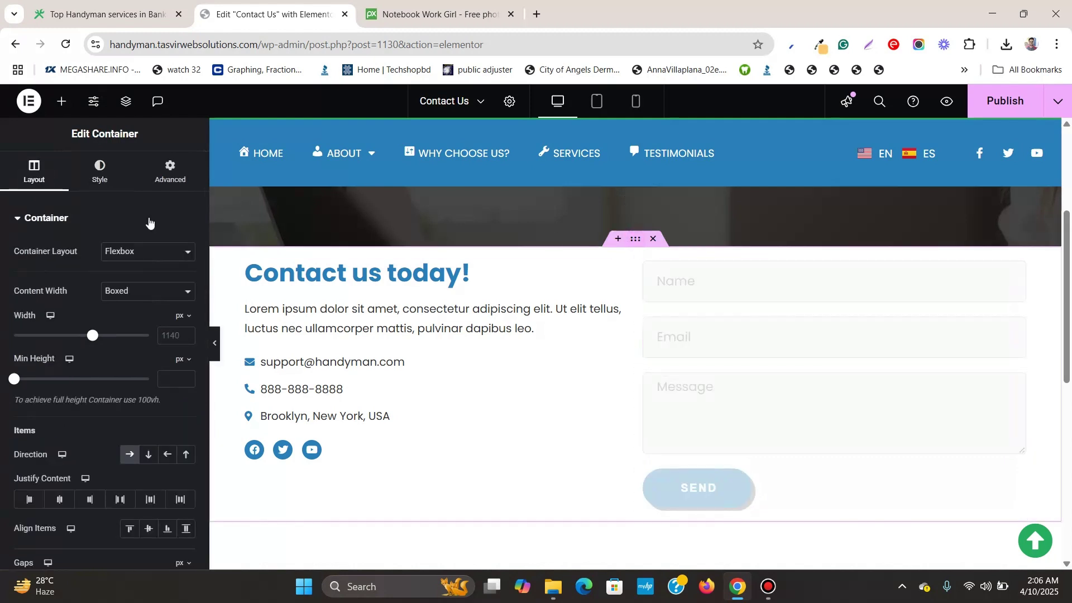
{"action": "left_click", "coordinate": [148, 182]}
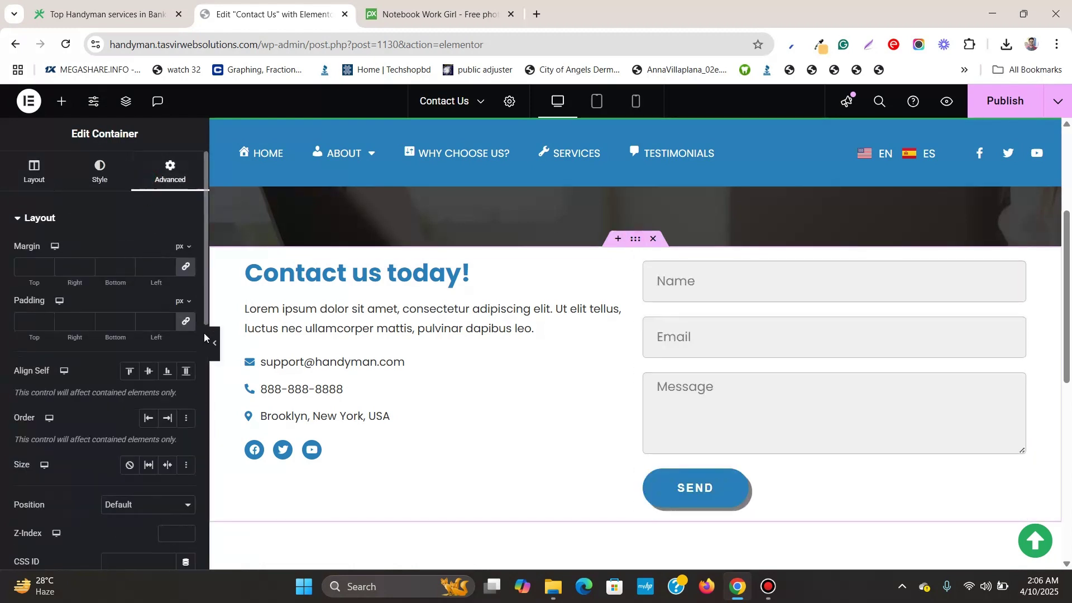
{"action": "left_click", "coordinate": [186, 321]}
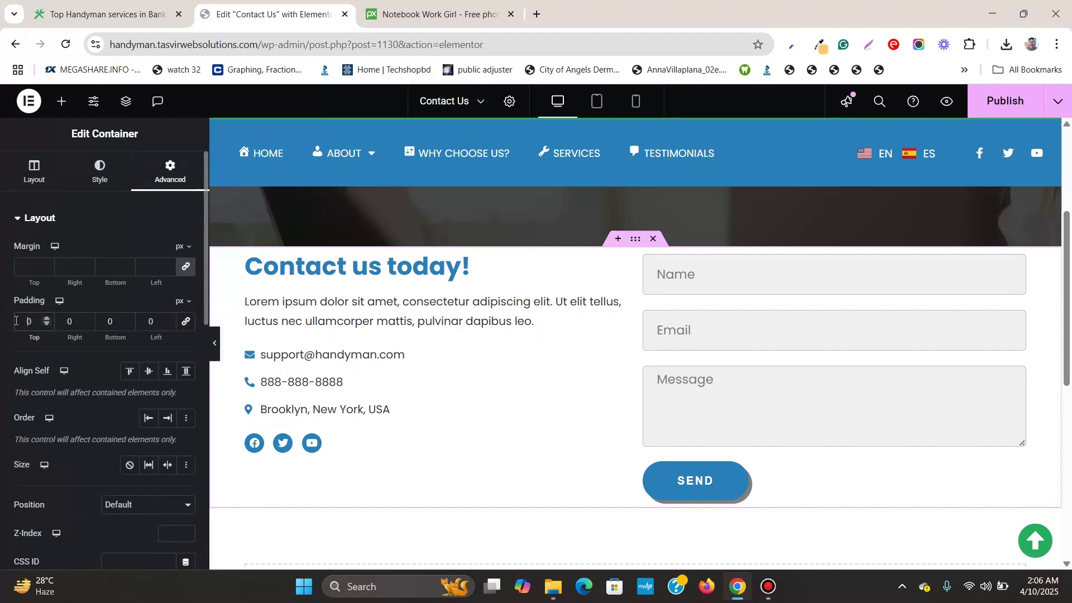
{"action": "left_click", "coordinate": [16, 321]}
{"action": "type", "text": "8"}
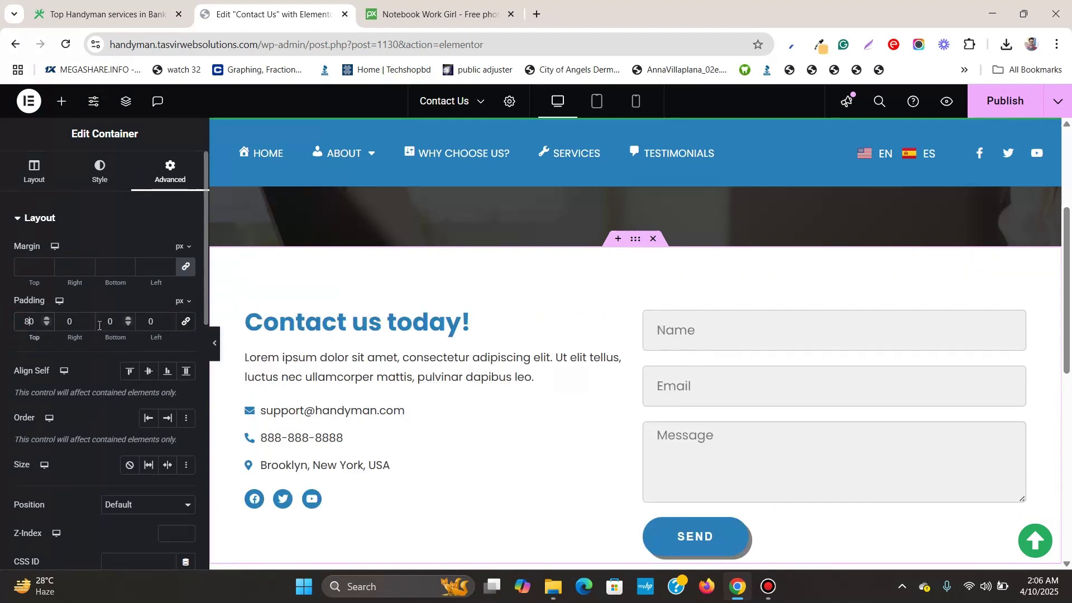
{"action": "left_click", "coordinate": [99, 322]}
{"action": "type", "text": "8"}
{"action": "scroll", "coordinate": [478, 296], "scroll_direction": "down", "scroll_amount": 3}
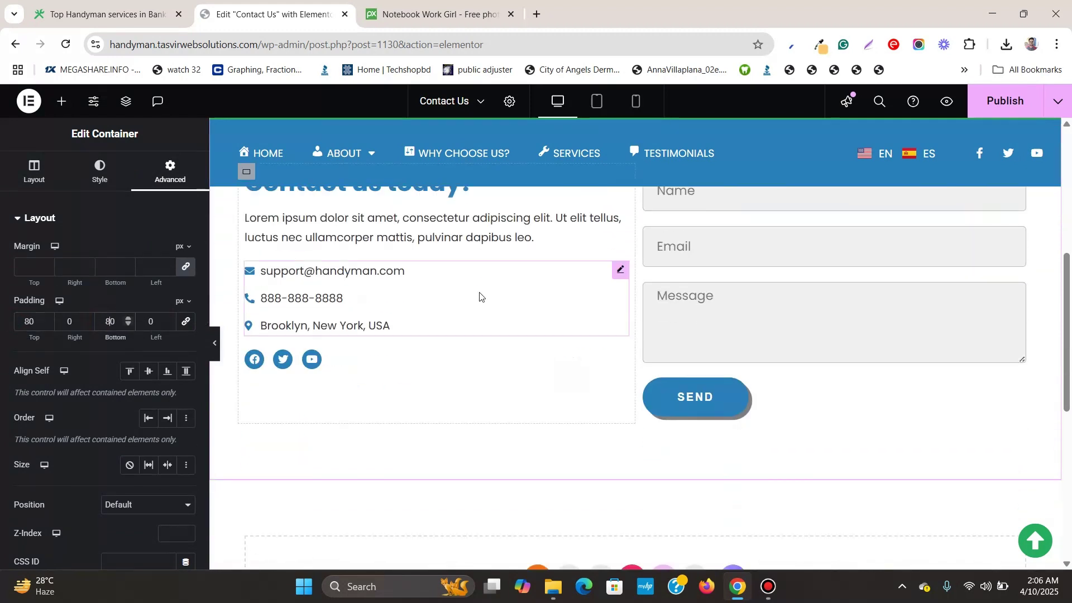
{"action": "left_click", "coordinate": [219, 344]}
{"action": "scroll", "coordinate": [206, 340], "scroll_direction": "up", "scroll_amount": 5}
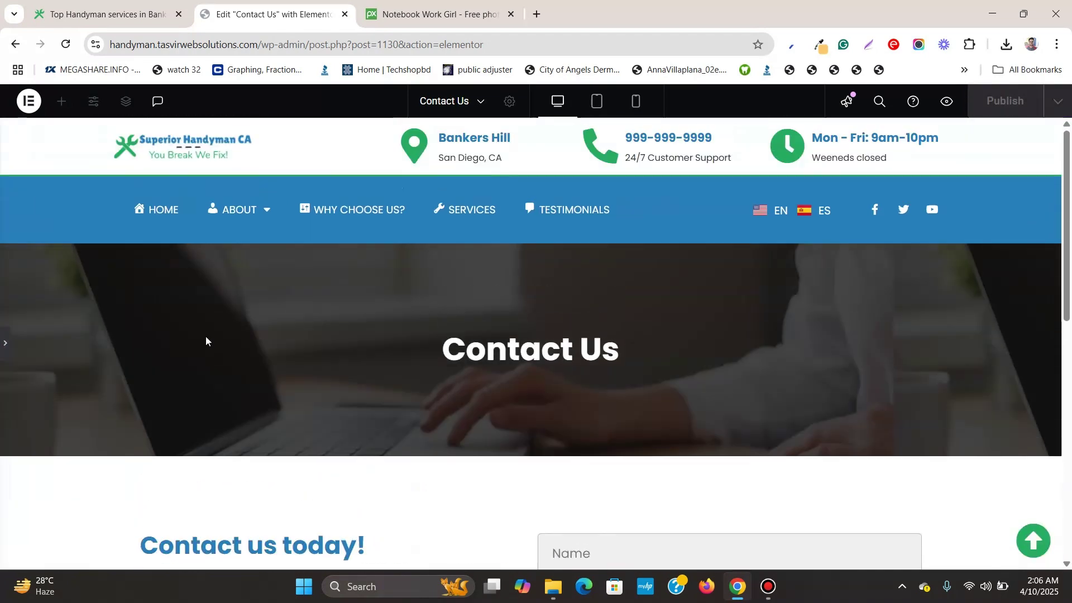
{"action": "scroll", "coordinate": [205, 336], "scroll_direction": "down", "scroll_amount": 5}
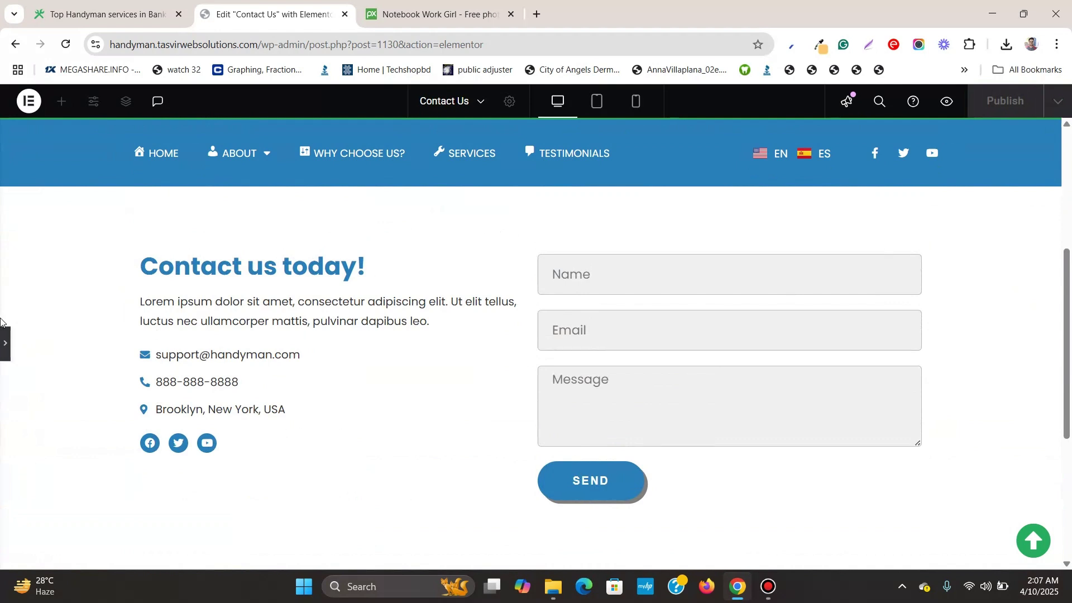
{"action": "left_click", "coordinate": [5, 344]}
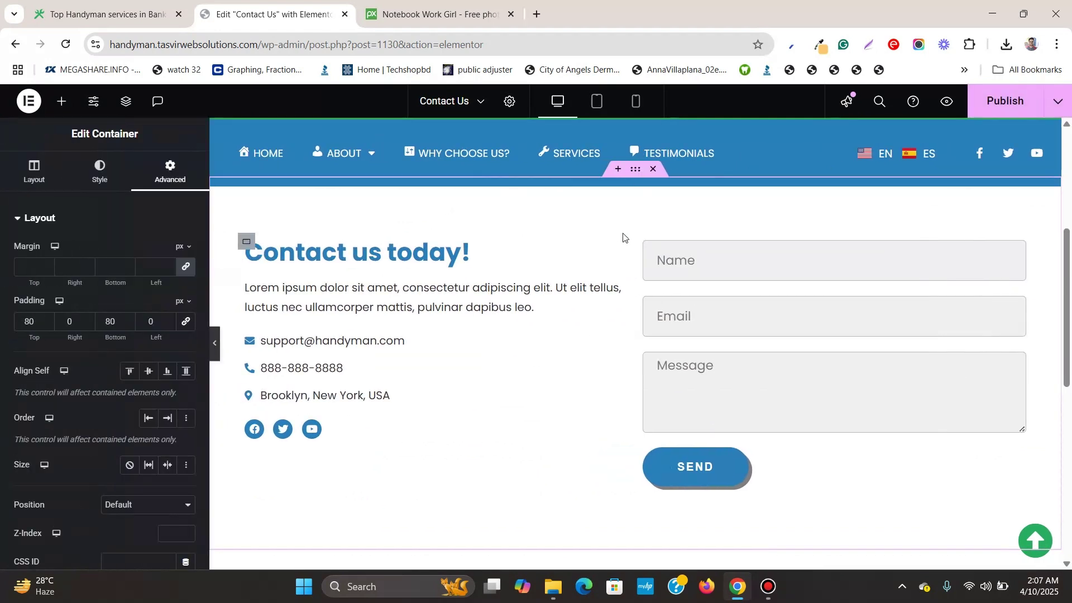
{"action": "scroll", "coordinate": [623, 238], "scroll_direction": "up", "scroll_amount": 1}
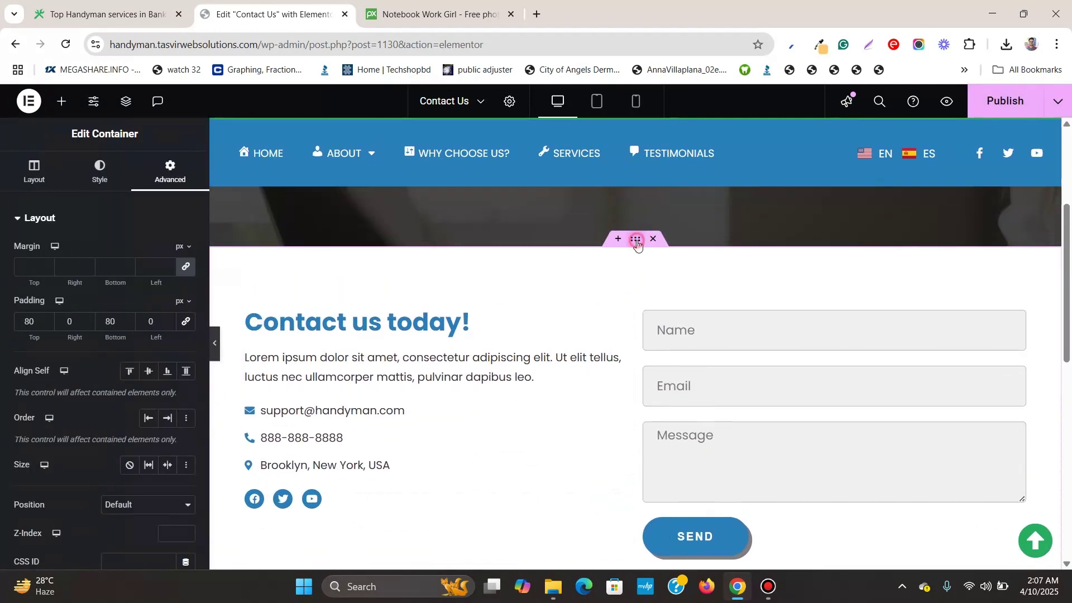
Set the section's column gap to 20 px
{"action": "left_click", "coordinate": [34, 170]}
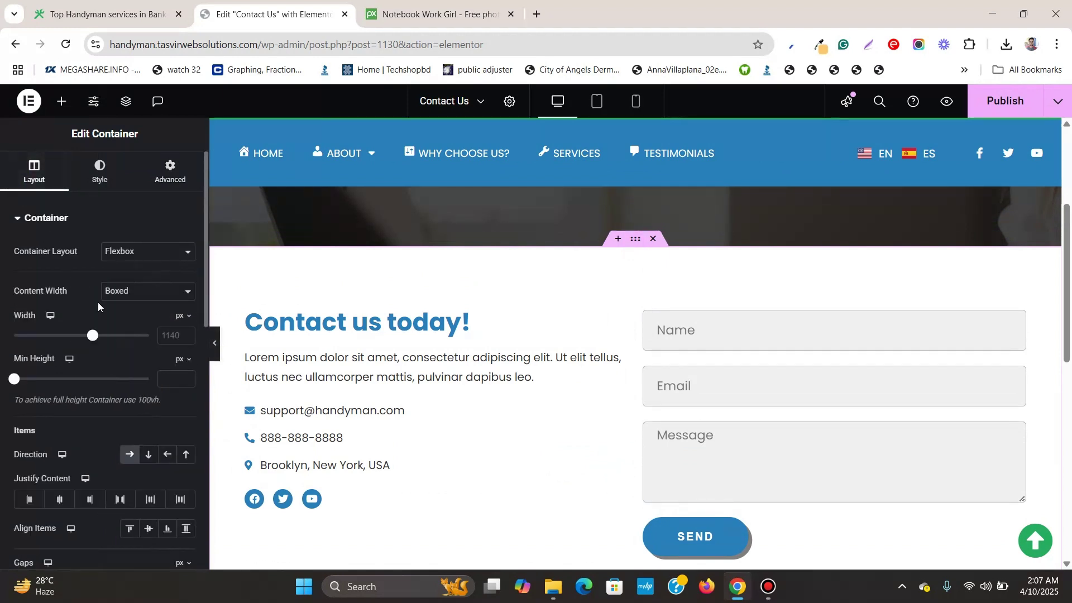
{"action": "scroll", "coordinate": [126, 287], "scroll_direction": "down", "scroll_amount": 3}
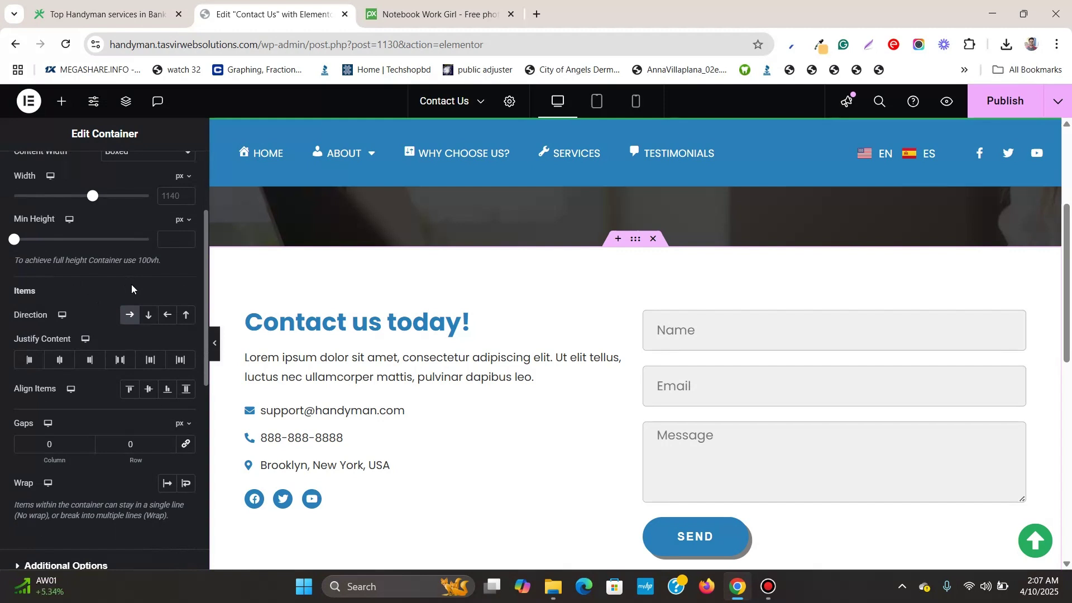
{"action": "left_click", "coordinate": [40, 443]}
{"action": "type", "text": "2"}
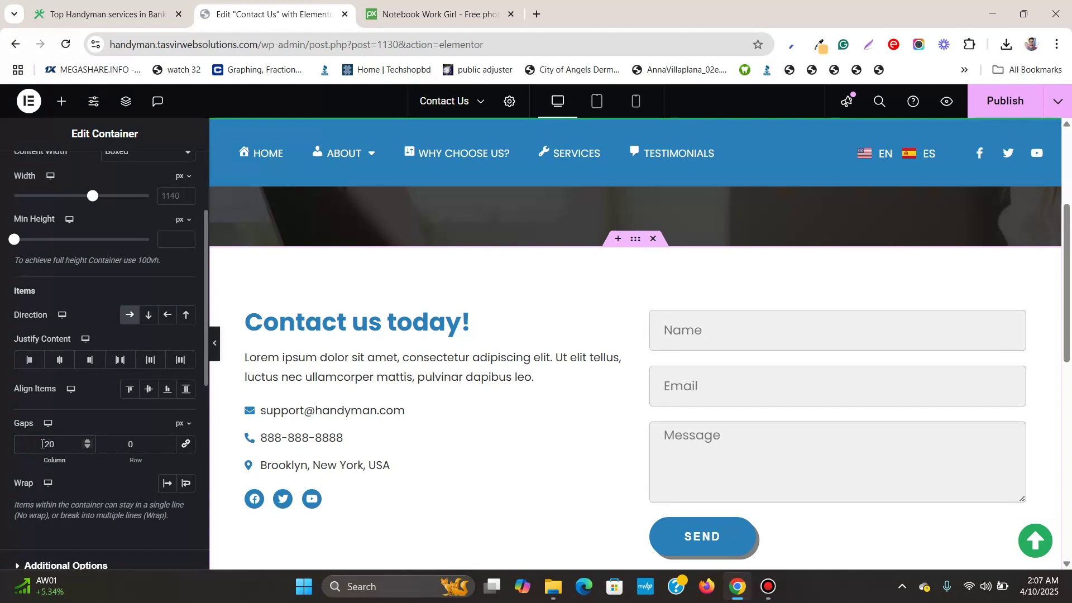
Add a new single-column Flexbox section below the contact section
{"action": "scroll", "coordinate": [651, 395], "scroll_direction": "down", "scroll_amount": 5}
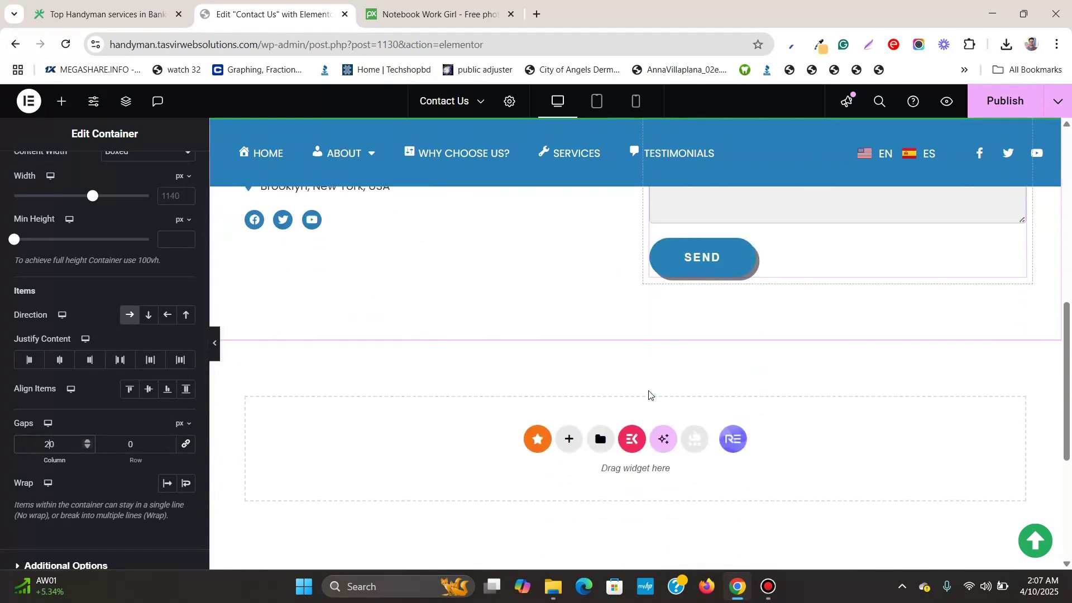
{"action": "left_click", "coordinate": [570, 438]}
{"action": "left_click", "coordinate": [600, 472]}
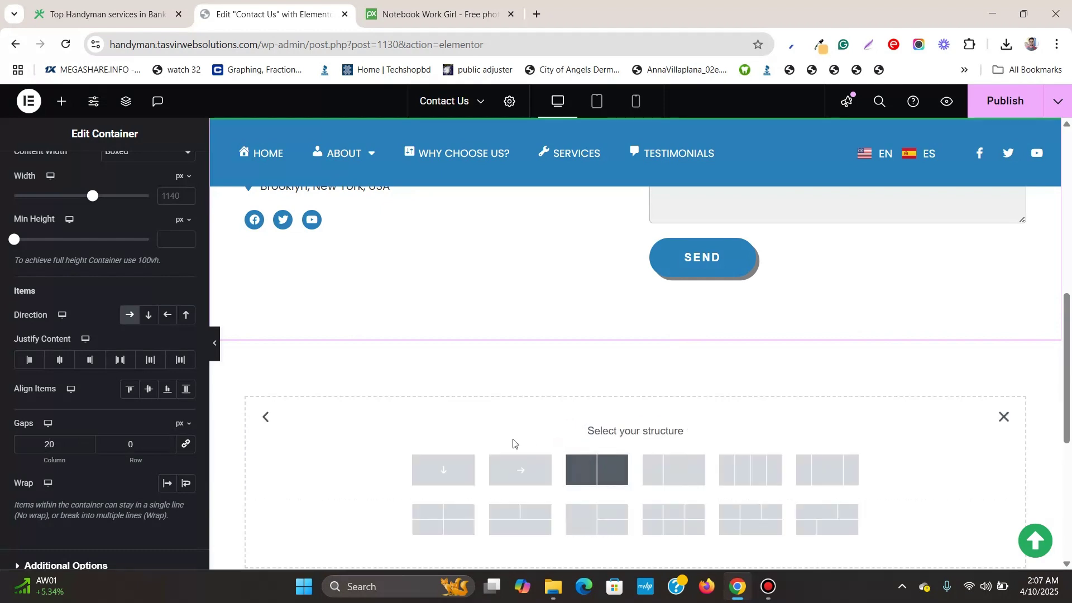
{"action": "left_click", "coordinate": [439, 487]}
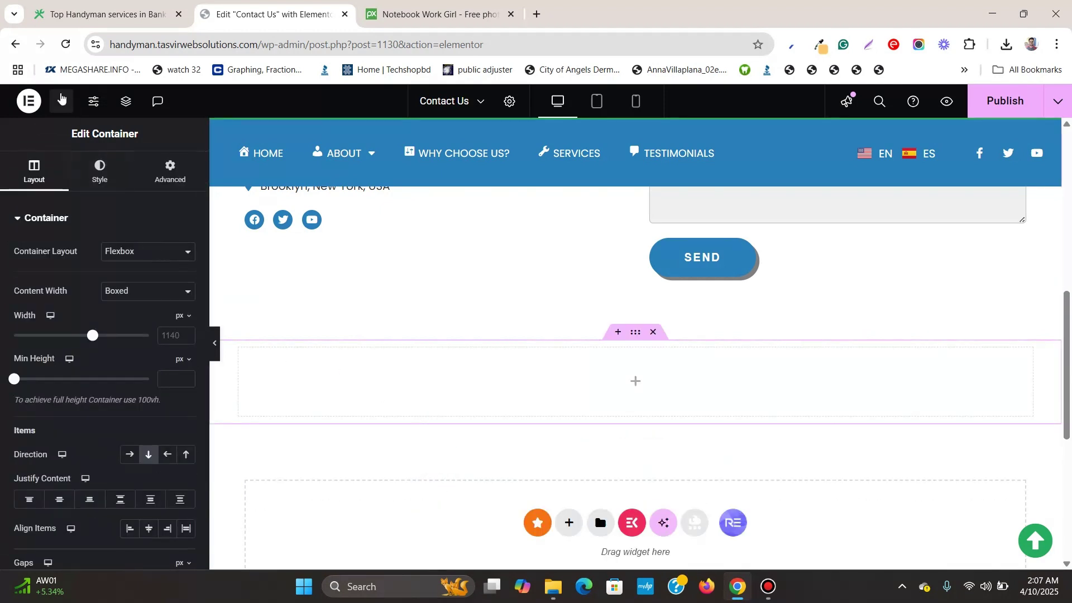
Place a Google Maps widget, showing London Eye at zoom 10, in the new section
{"action": "left_click", "coordinate": [61, 101]}
{"action": "type", "text": "map"}
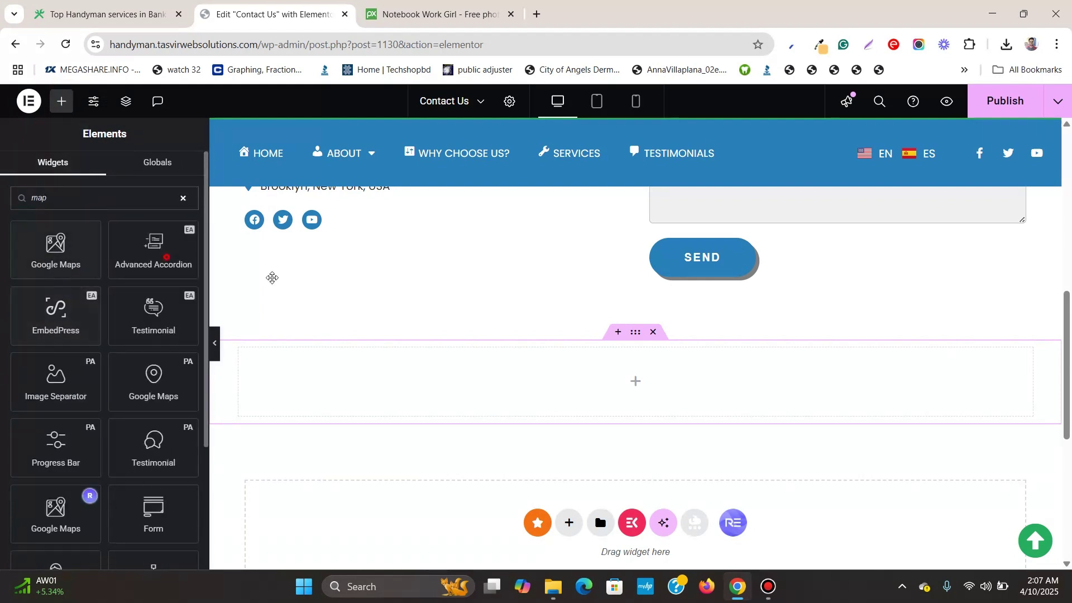
{"action": "left_click_drag", "start_coordinate": [56, 249], "coordinate": [716, 373]}
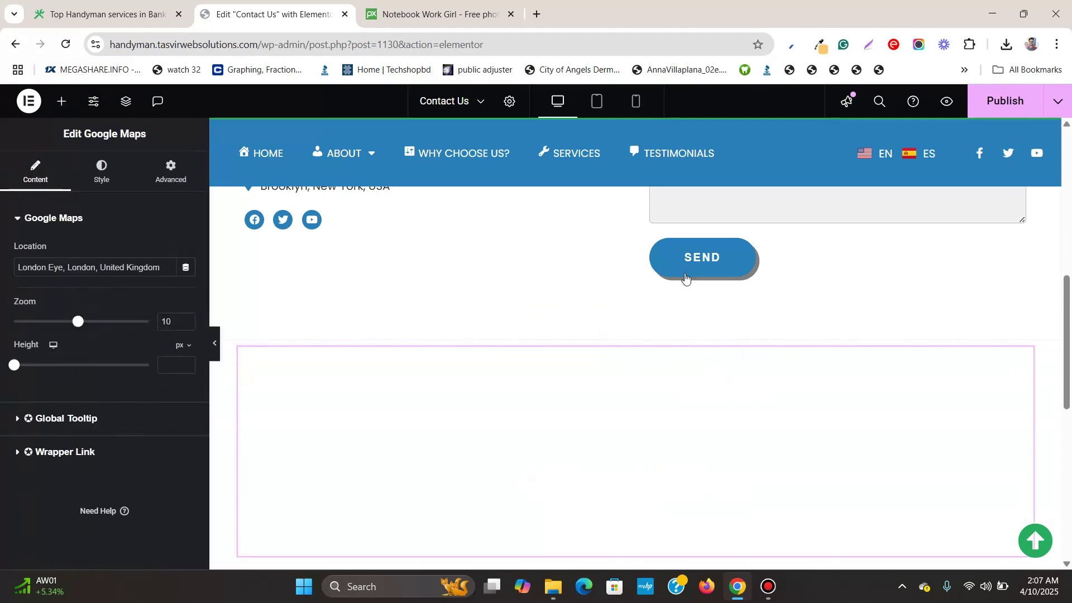
{"action": "scroll", "coordinate": [681, 275], "scroll_direction": "down", "scroll_amount": 1}
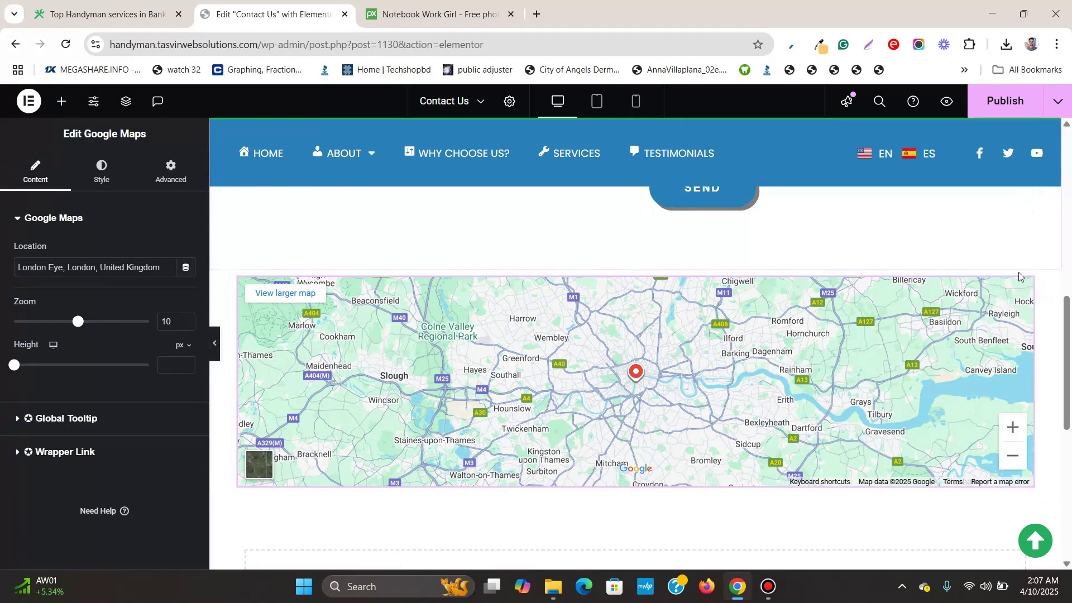
{"action": "mouse_move", "coordinate": [638, 267]}
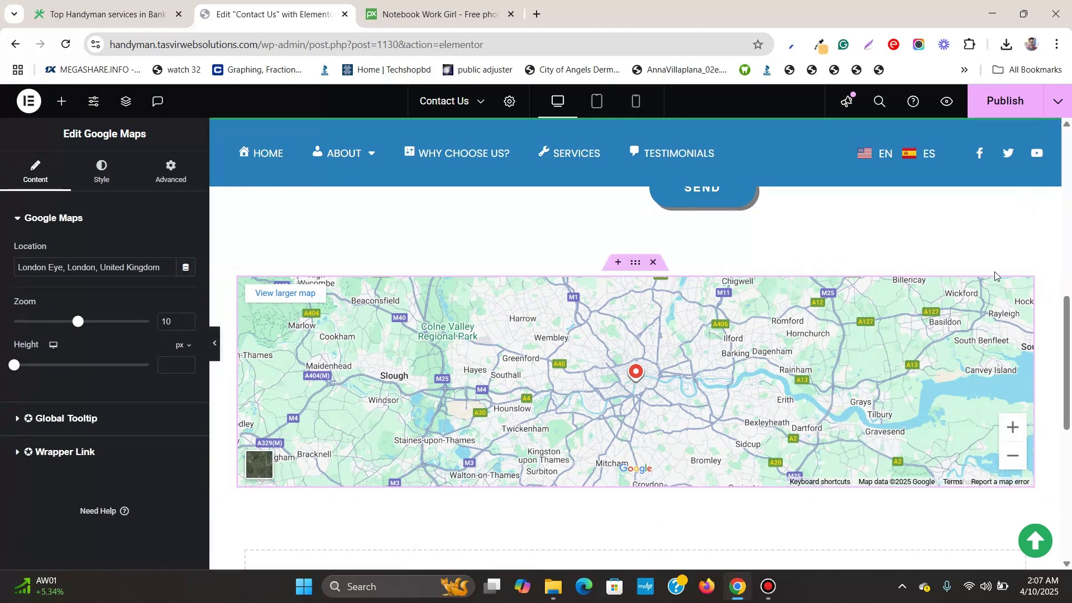
Stretch the map's section to Full Width and confirm its padding is 0
{"action": "left_click", "coordinate": [635, 265]}
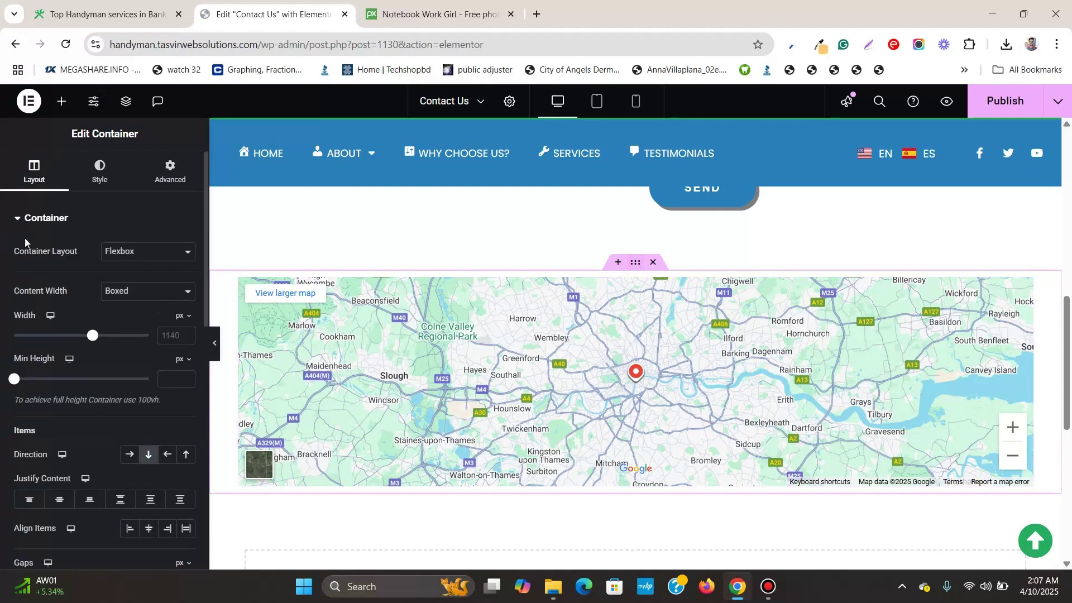
{"action": "left_click", "coordinate": [135, 299]}
{"action": "left_click", "coordinate": [139, 325]}
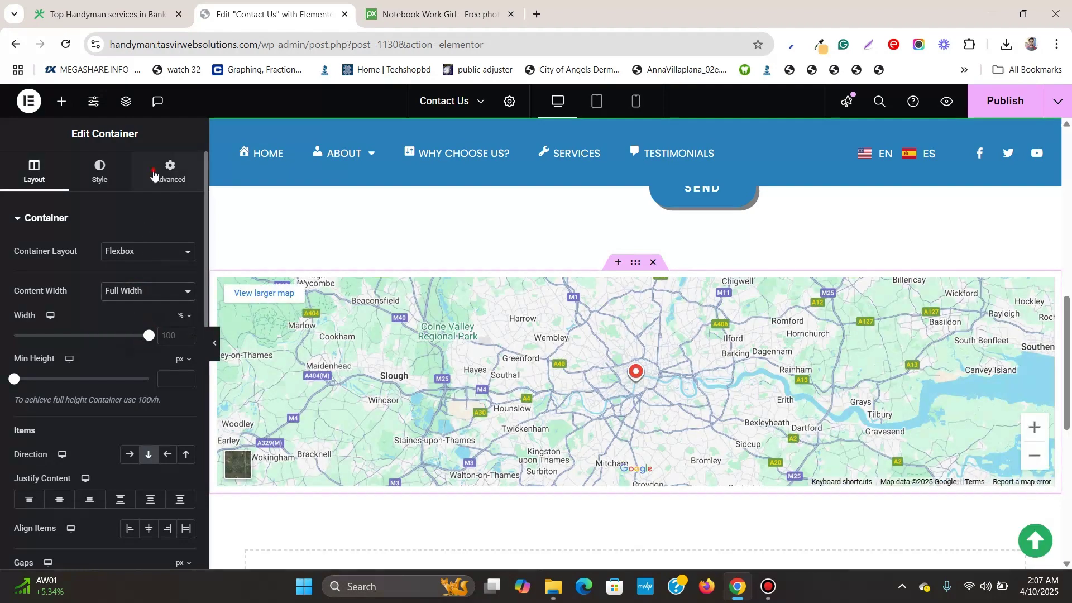
{"action": "left_click", "coordinate": [159, 173]}
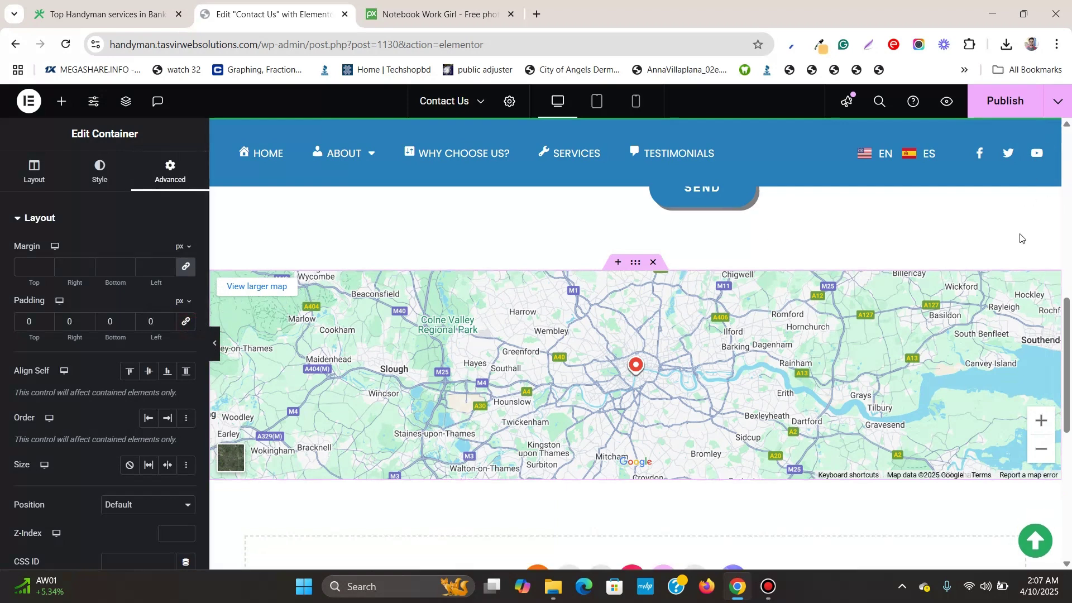
Make the Google map 402 px tall, then hide the panel to preview it
{"action": "left_click", "coordinate": [1053, 278]}
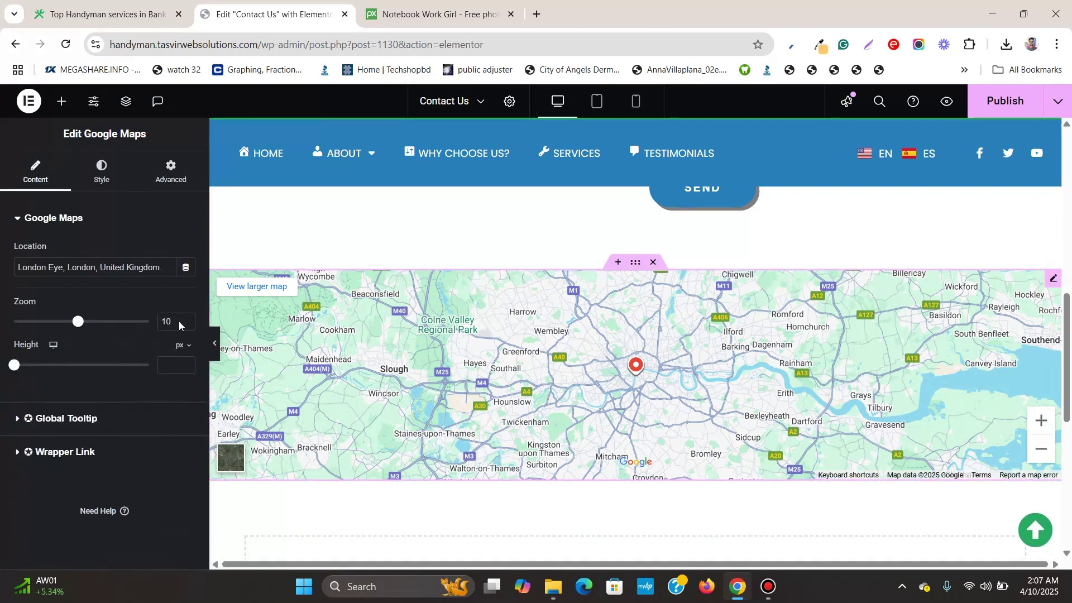
{"action": "left_click_drag", "start_coordinate": [16, 367], "coordinate": [50, 378]}
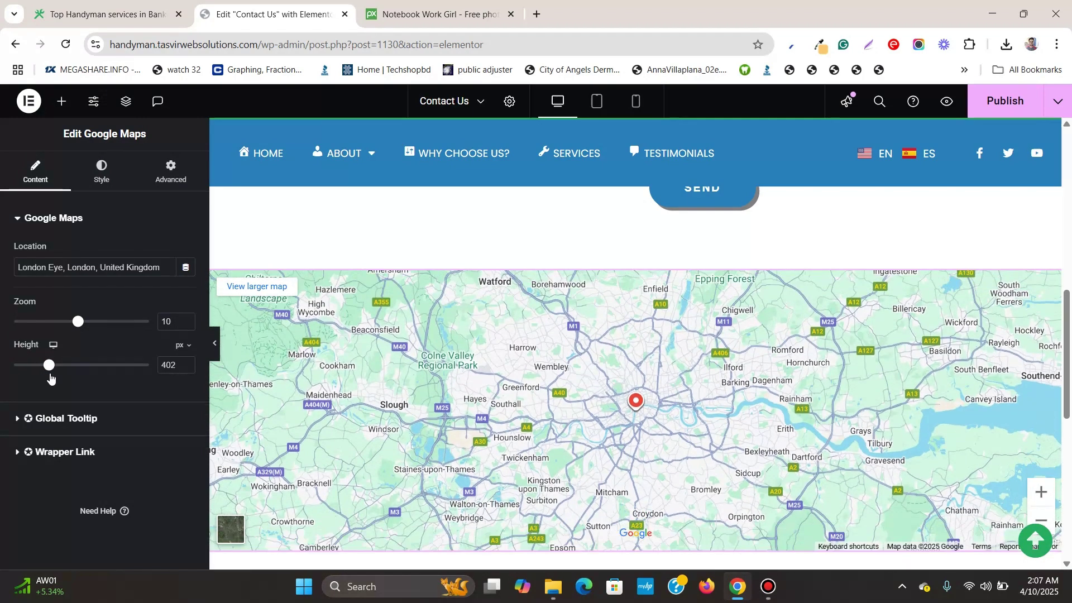
{"action": "left_click", "coordinate": [214, 345]}
Review the Contact Us preview from the contact form down to the footer and back
{"action": "scroll", "coordinate": [210, 341], "scroll_direction": "down", "scroll_amount": 5}
{"action": "scroll", "coordinate": [188, 344], "scroll_direction": "up", "scroll_amount": 1}
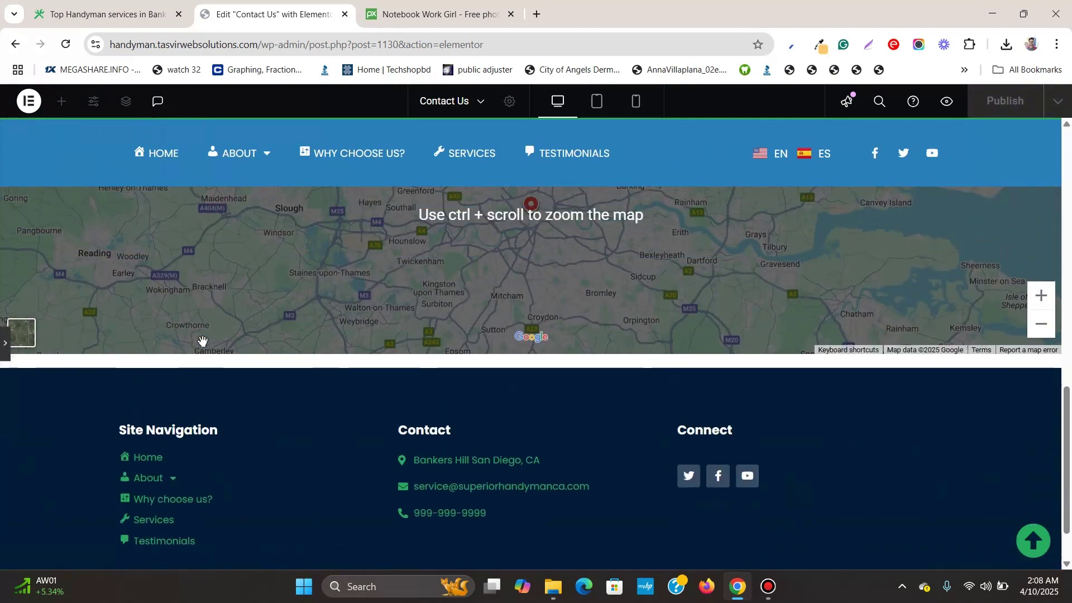
{"action": "left_click", "coordinate": [4, 345]}
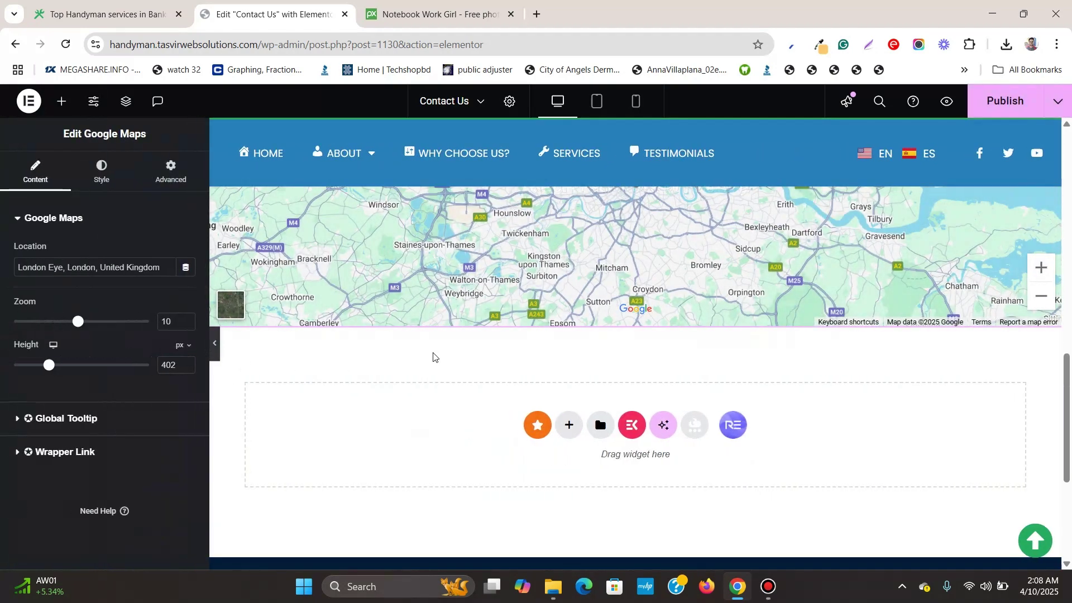
{"action": "scroll", "coordinate": [433, 354], "scroll_direction": "up", "scroll_amount": 4}
{"action": "scroll", "coordinate": [681, 268], "scroll_direction": "up", "scroll_amount": 10}
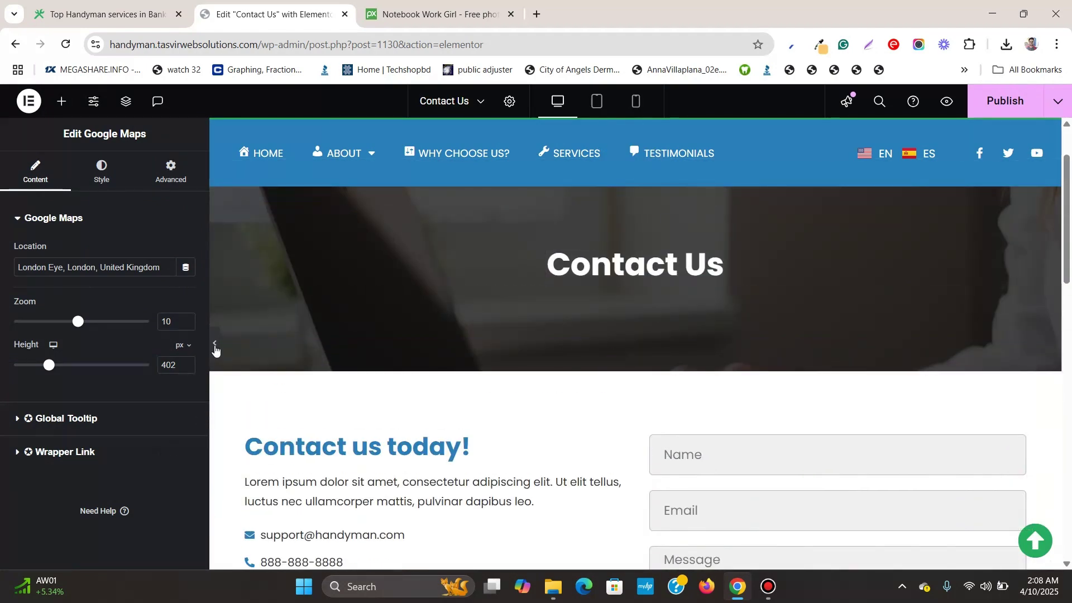
{"action": "left_click", "coordinate": [214, 344]}
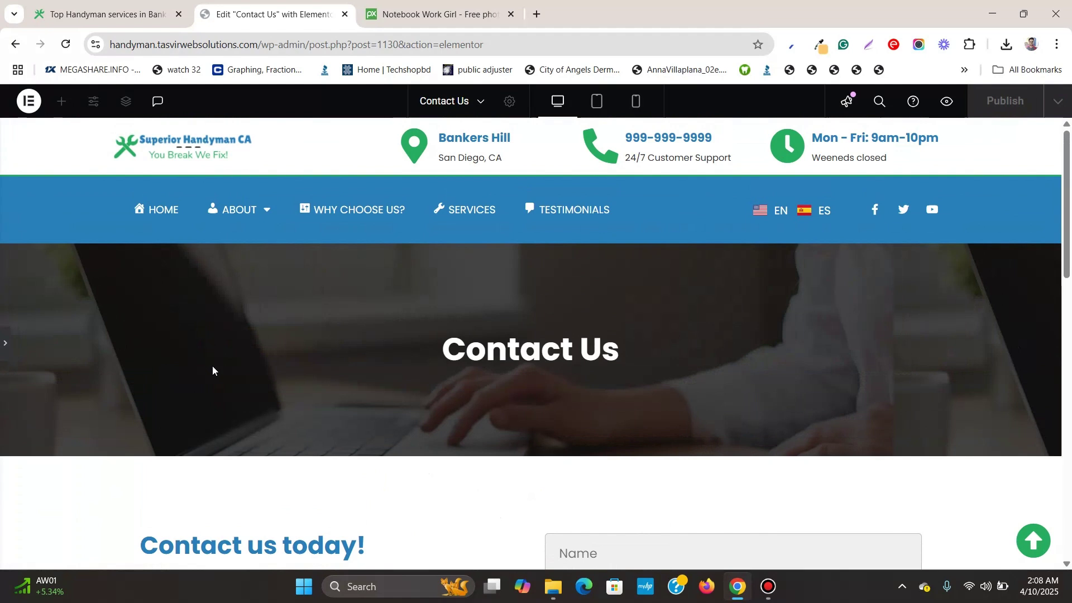
{"action": "scroll", "coordinate": [641, 369], "scroll_direction": "down", "scroll_amount": 5}
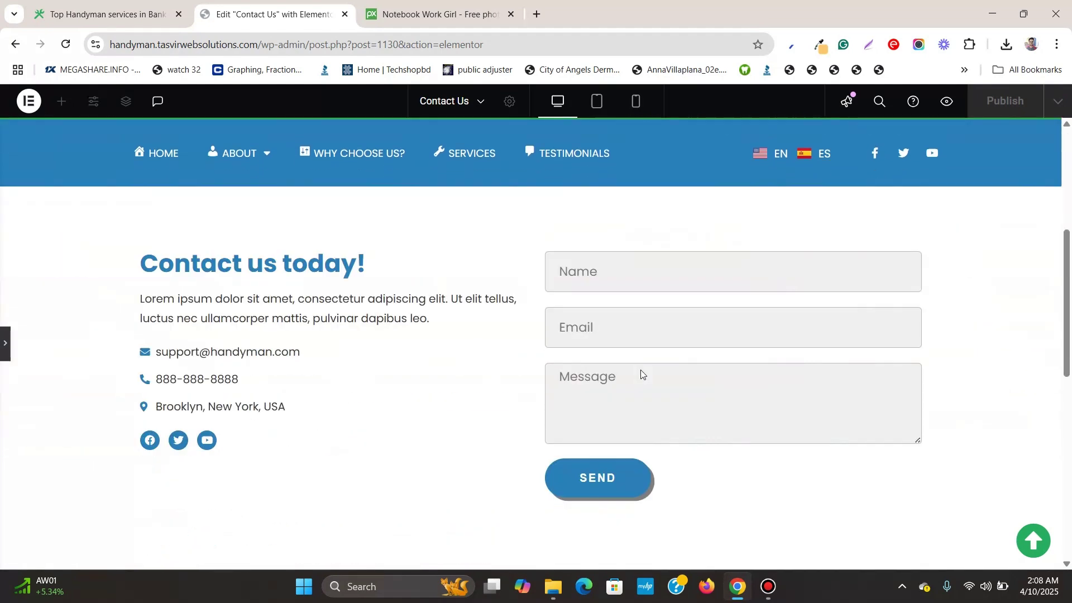
{"action": "scroll", "coordinate": [641, 370], "scroll_direction": "up", "scroll_amount": 2}
{"action": "scroll", "coordinate": [190, 386], "scroll_direction": "down", "scroll_amount": 2}
{"action": "scroll", "coordinate": [150, 325], "scroll_direction": "up", "scroll_amount": 1}
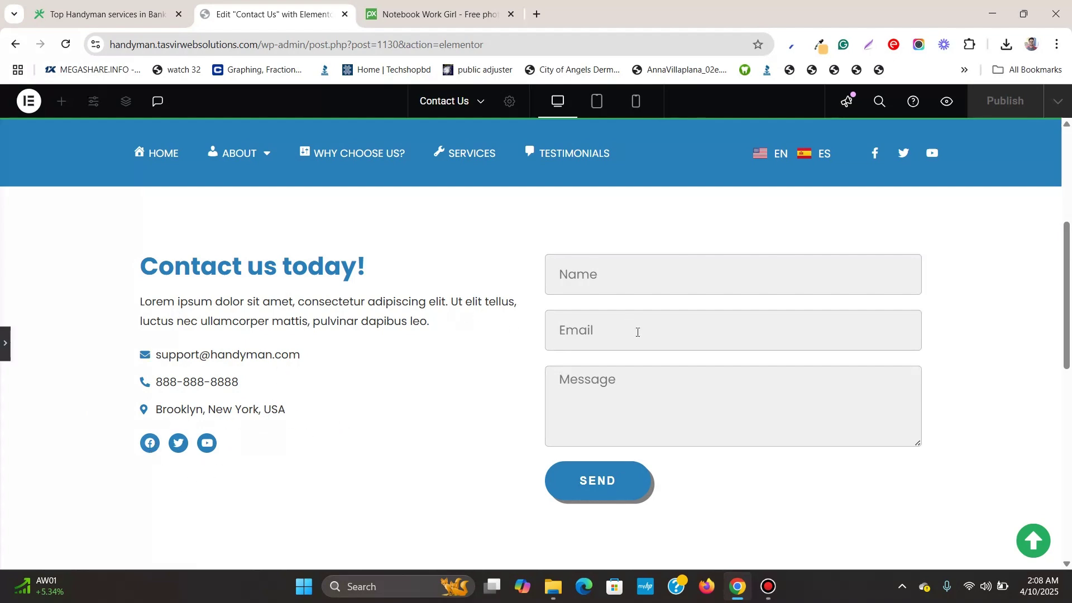
{"action": "scroll", "coordinate": [639, 338], "scroll_direction": "down", "scroll_amount": 8}
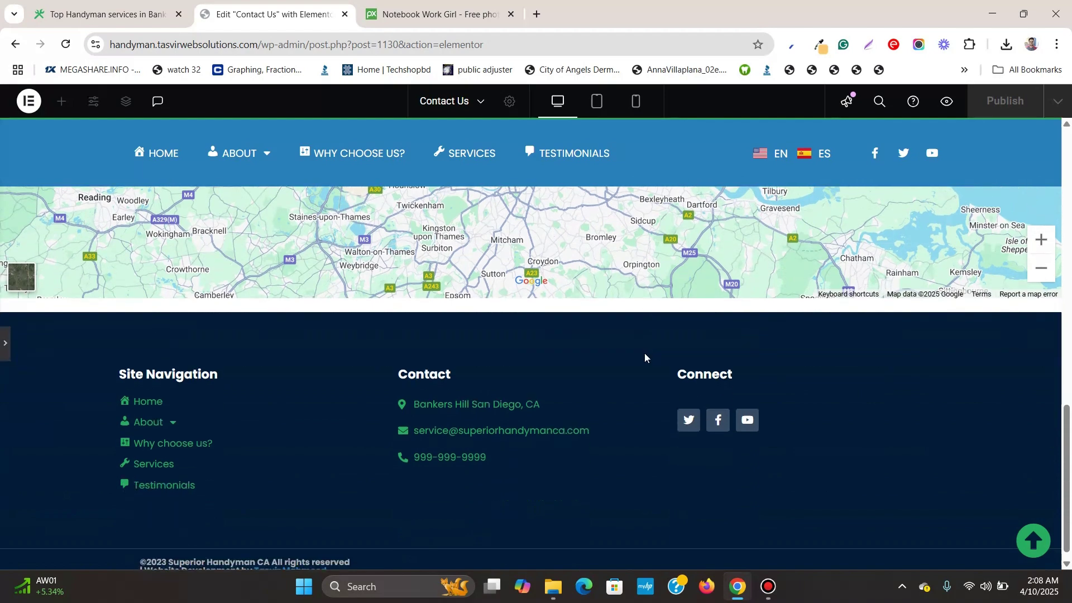
{"action": "scroll", "coordinate": [644, 353], "scroll_direction": "up", "scroll_amount": 10}
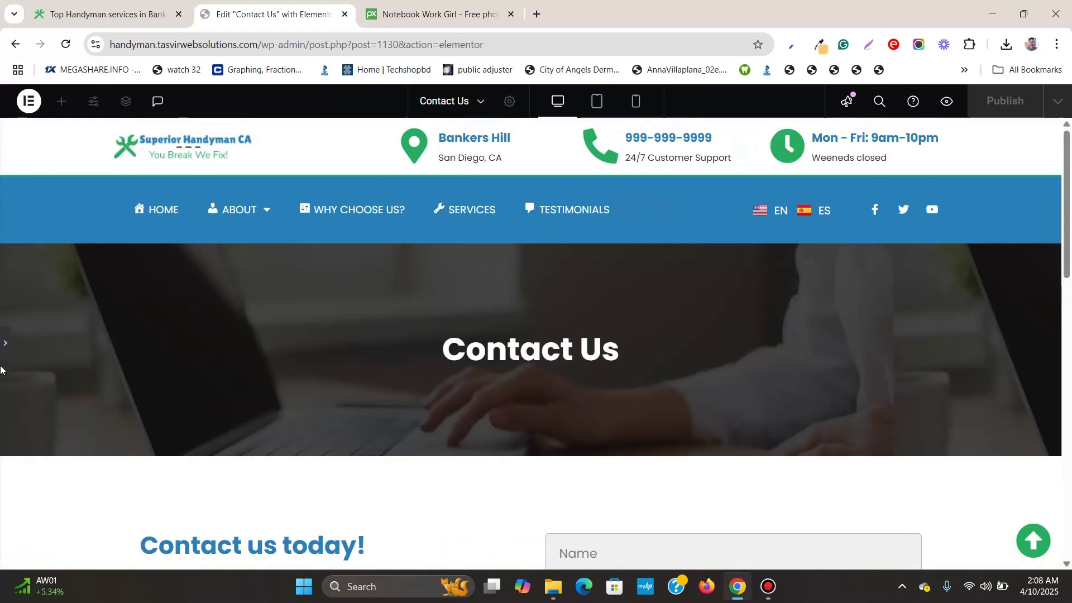
Preview the Contact Us page at Tablet width and scroll through it
{"action": "left_click", "coordinate": [4, 344]}
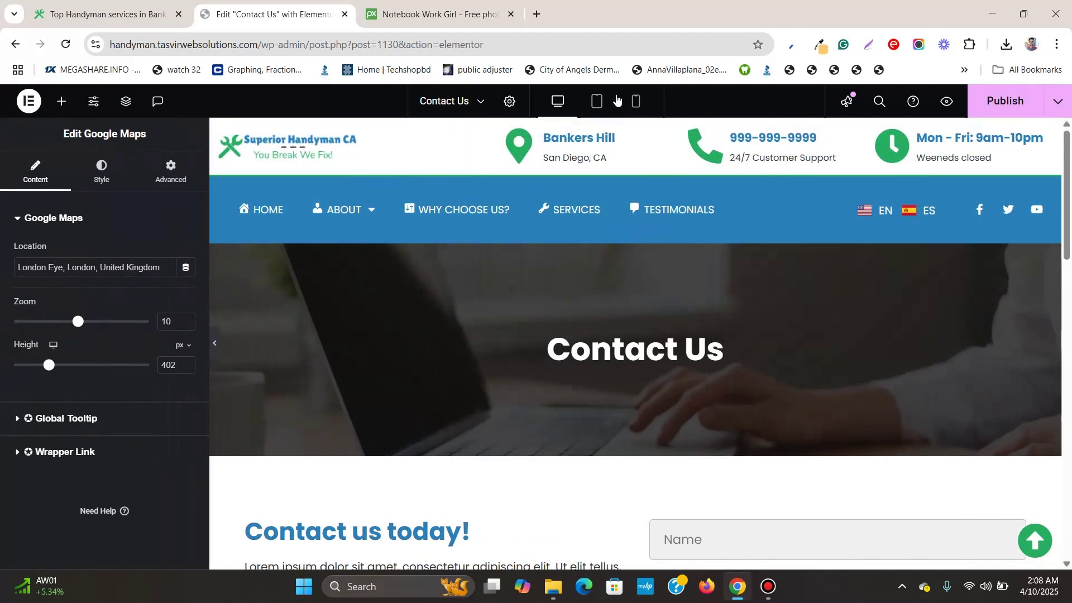
{"action": "left_click", "coordinate": [598, 102]}
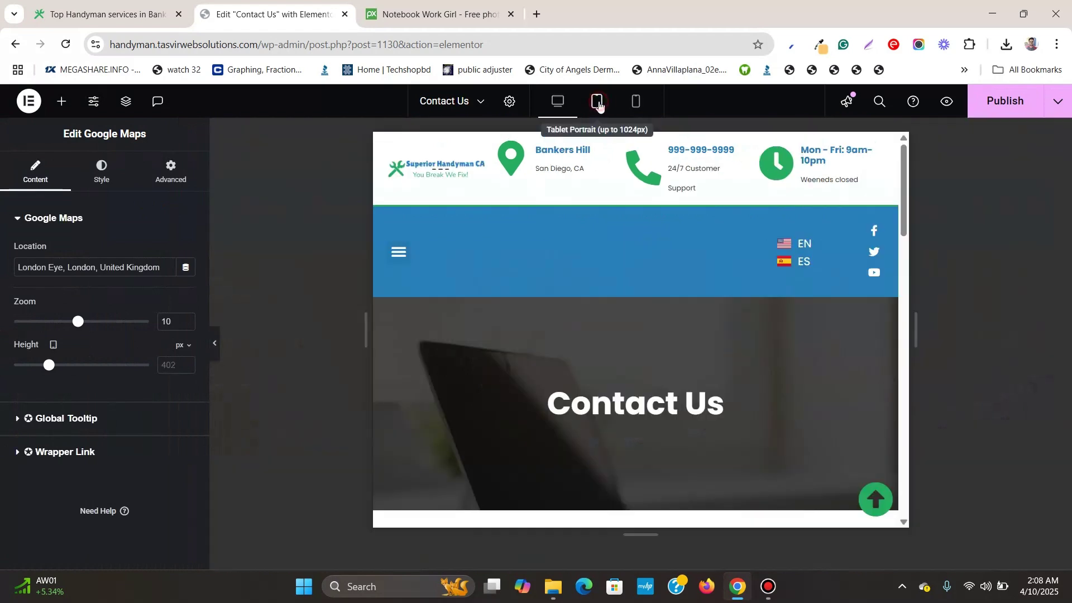
{"action": "scroll", "coordinate": [792, 330], "scroll_direction": "down", "scroll_amount": 5}
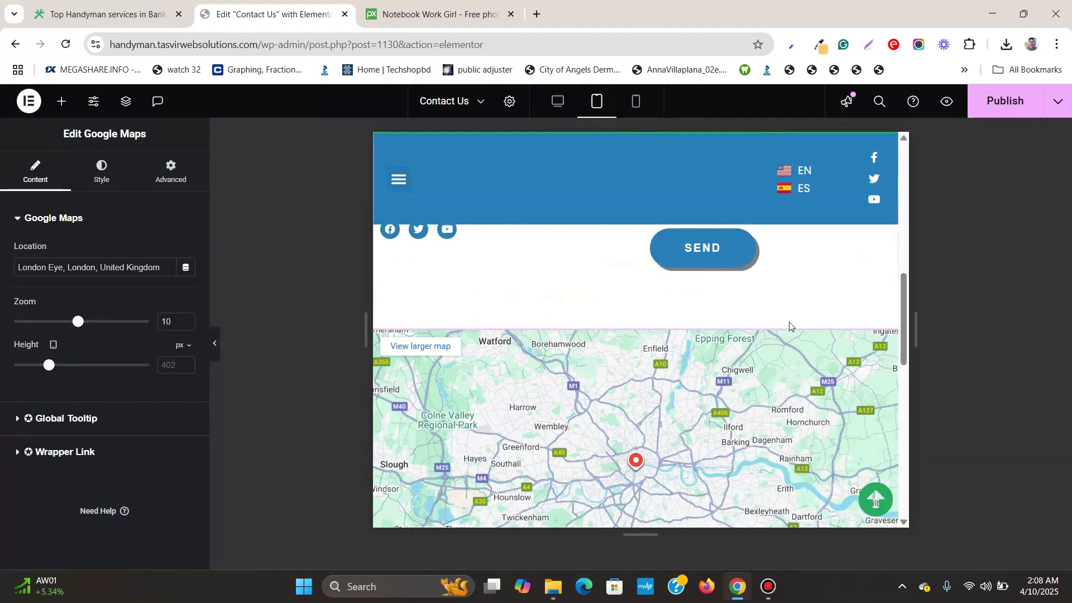
{"action": "scroll", "coordinate": [791, 323], "scroll_direction": "down", "scroll_amount": 6}
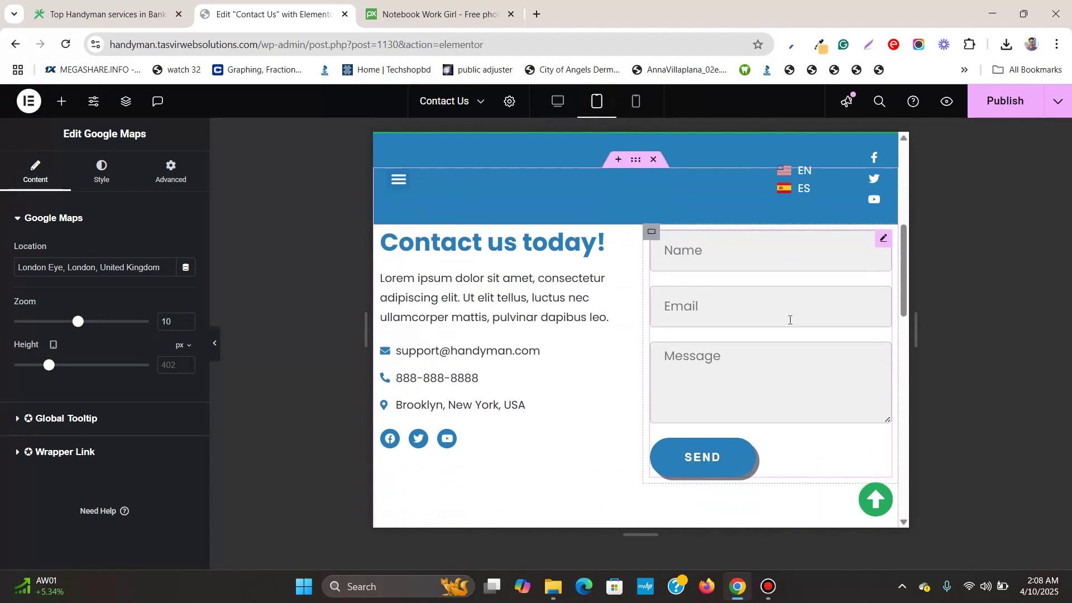
{"action": "scroll", "coordinate": [790, 321], "scroll_direction": "down", "scroll_amount": 4}
{"action": "scroll", "coordinate": [789, 319], "scroll_direction": "up", "scroll_amount": 15}
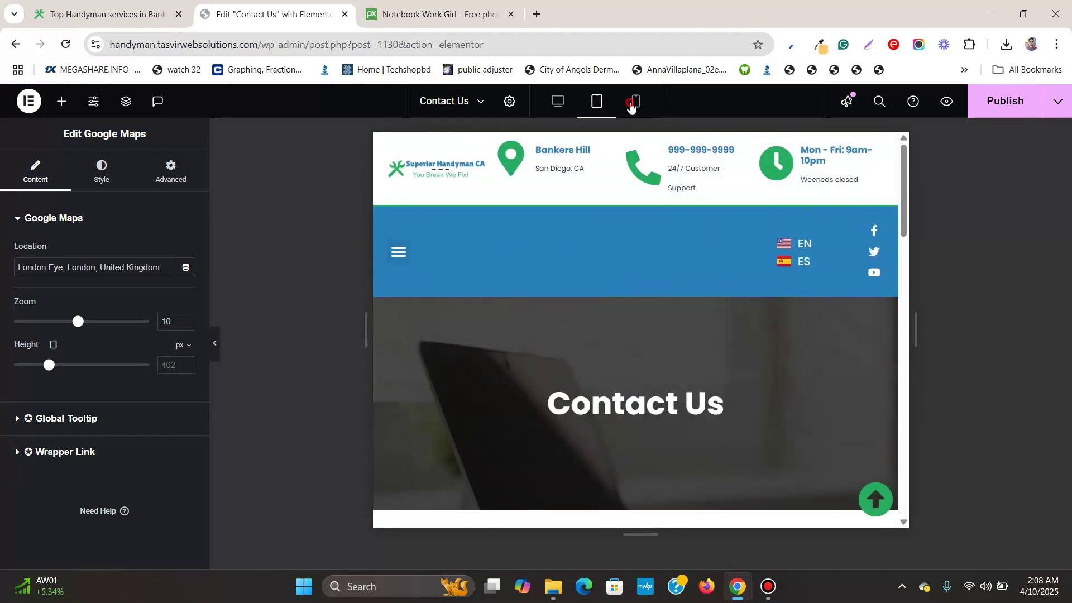
Check the page at Mobile width, then return to Desktop and publish the page
{"action": "left_click", "coordinate": [631, 103]}
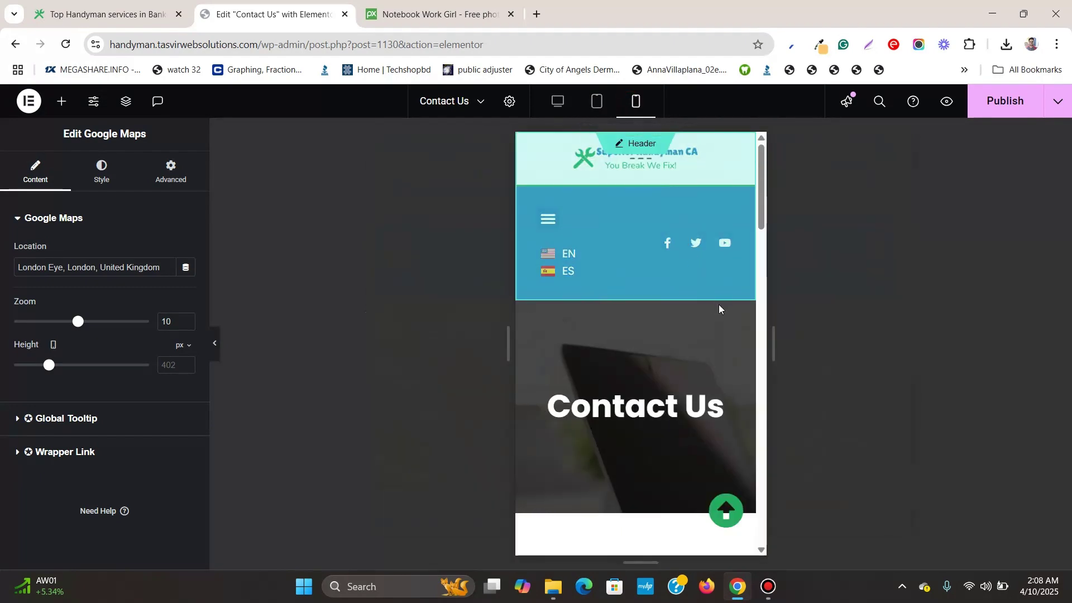
{"action": "scroll", "coordinate": [709, 385], "scroll_direction": "down", "scroll_amount": 5}
{"action": "scroll", "coordinate": [708, 372], "scroll_direction": "down", "scroll_amount": 3}
{"action": "scroll", "coordinate": [706, 360], "scroll_direction": "up", "scroll_amount": 8}
{"action": "scroll", "coordinate": [707, 360], "scroll_direction": "down", "scroll_amount": 2}
{"action": "scroll", "coordinate": [707, 362], "scroll_direction": "down", "scroll_amount": 4}
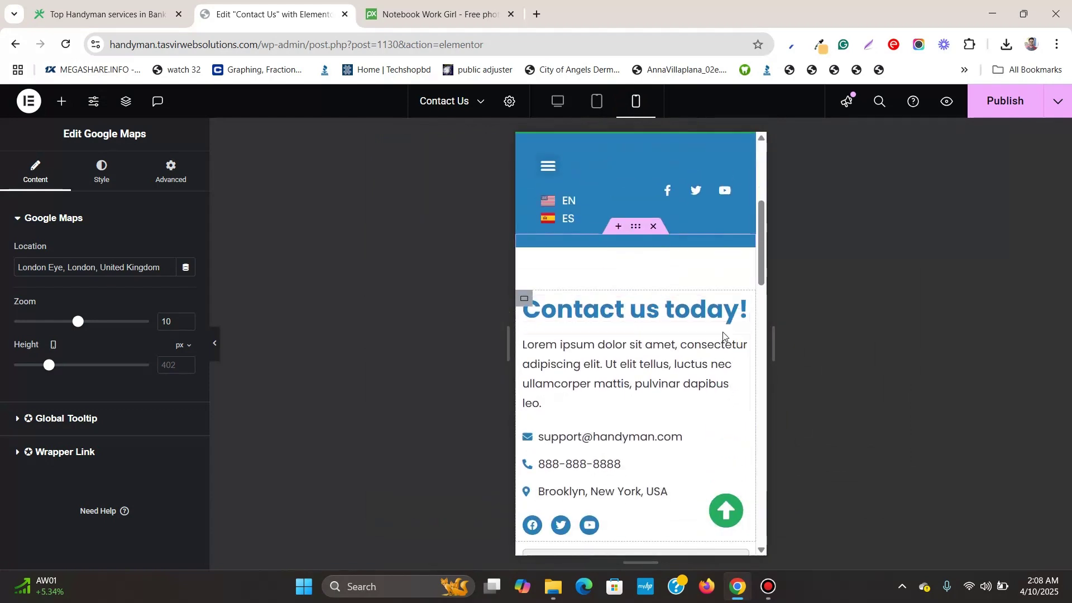
{"action": "scroll", "coordinate": [720, 334], "scroll_direction": "down", "scroll_amount": 8}
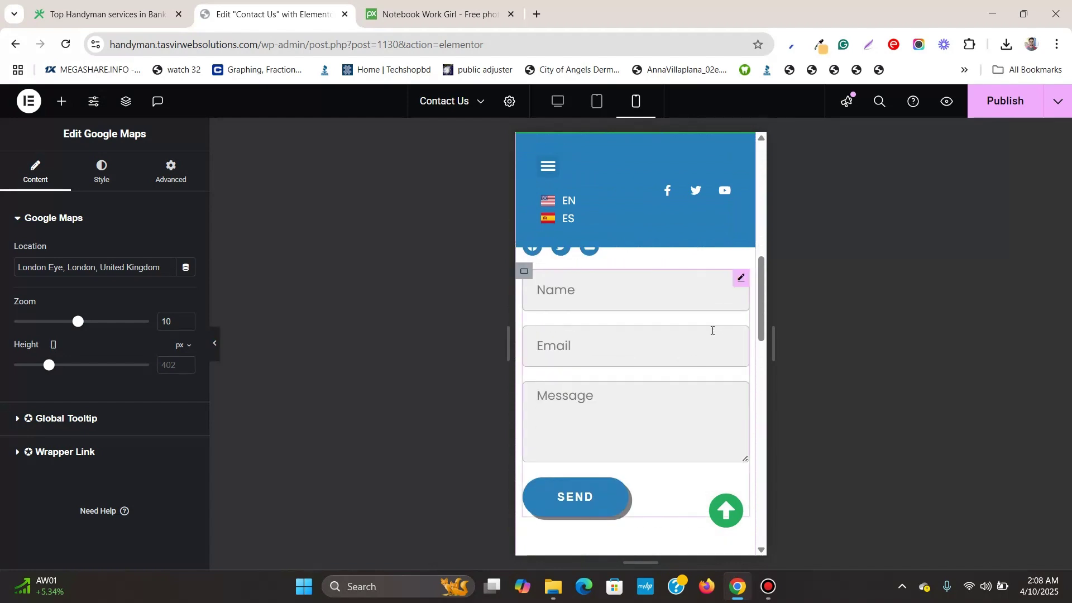
{"action": "scroll", "coordinate": [712, 336], "scroll_direction": "down", "scroll_amount": 4}
{"action": "scroll", "coordinate": [711, 337], "scroll_direction": "up", "scroll_amount": 20}
{"action": "left_click", "coordinate": [557, 101]}
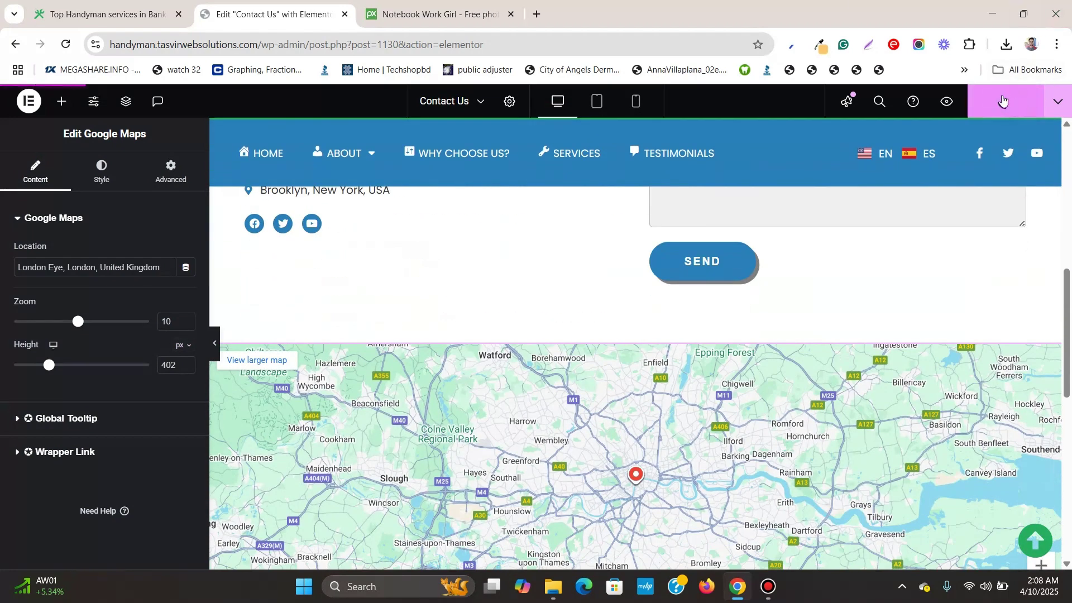
{"action": "left_click", "coordinate": [1002, 101]}
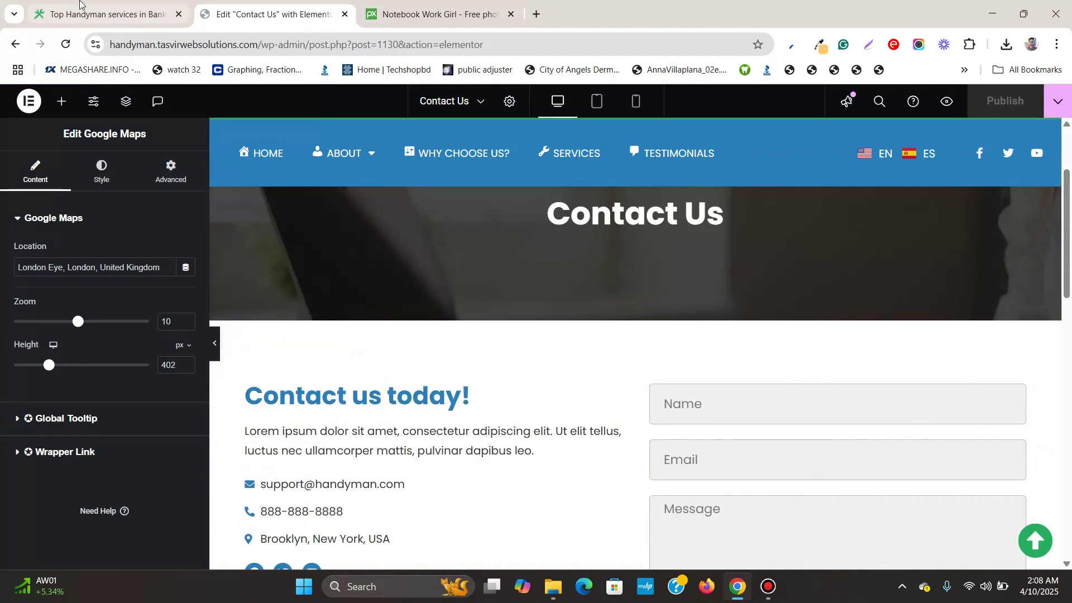
Go from the live site to Appearance > Menus in the WordPress admin
{"action": "left_click", "coordinate": [92, 14]}
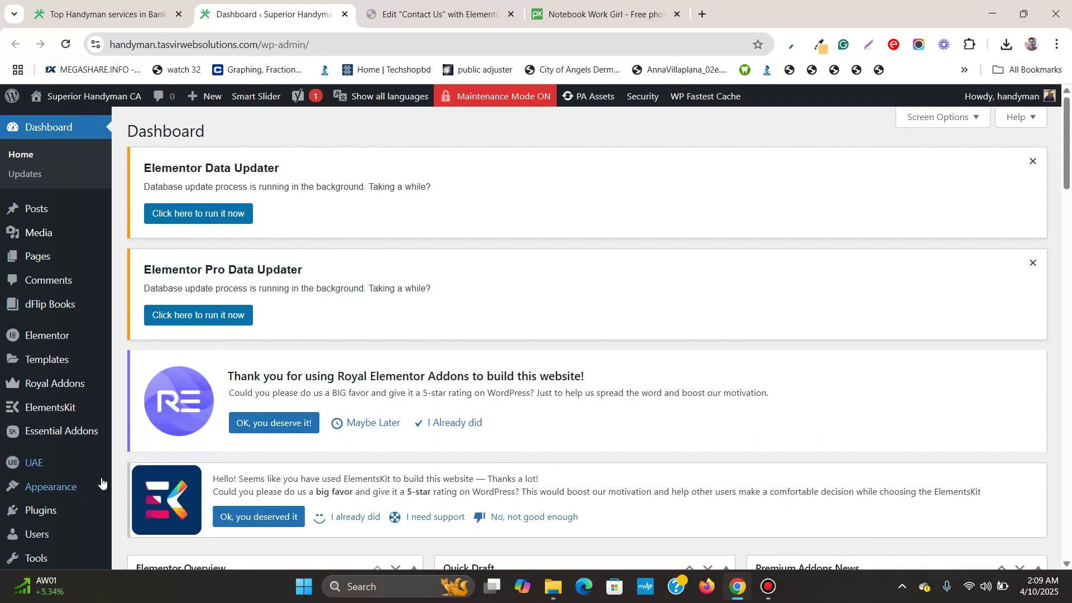
{"action": "mouse_move", "coordinate": [84, 489]}
{"action": "left_click", "coordinate": [143, 511]}
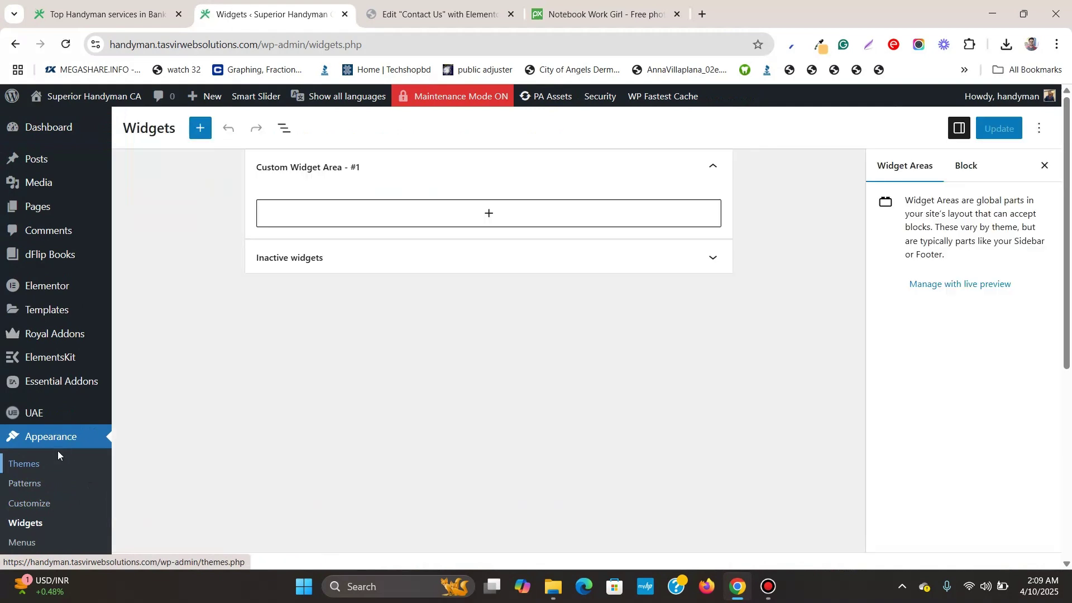
{"action": "scroll", "coordinate": [45, 469], "scroll_direction": "down", "scroll_amount": 1}
{"action": "left_click", "coordinate": [33, 478]}
Tick Contact Us under Pages and add it to the Main Menu
{"action": "scroll", "coordinate": [308, 227], "scroll_direction": "down", "scroll_amount": 10}
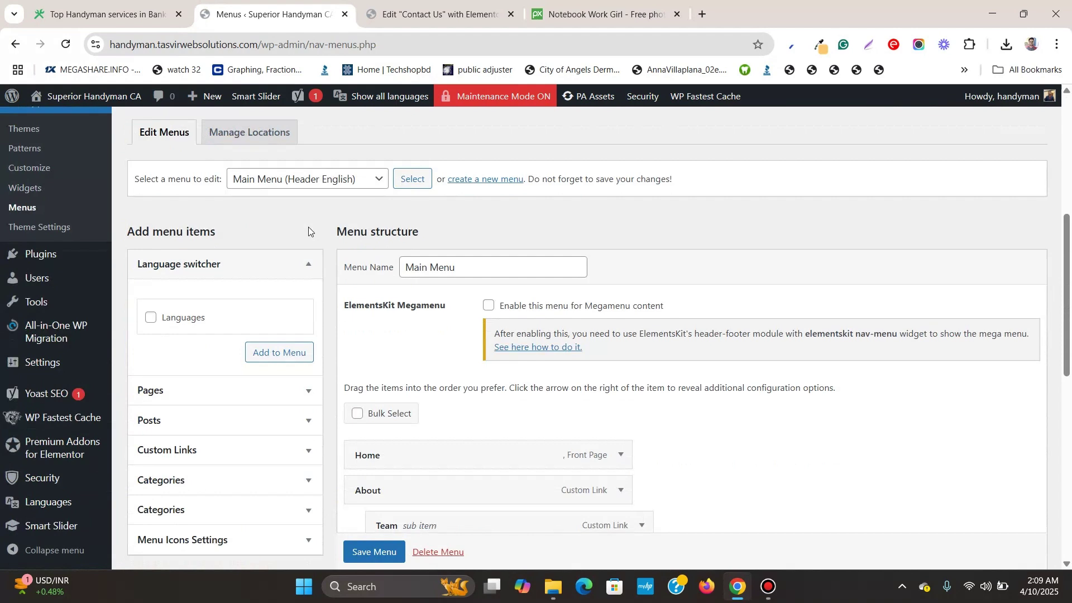
{"action": "scroll", "coordinate": [308, 228], "scroll_direction": "up", "scroll_amount": 1}
{"action": "left_click", "coordinate": [307, 255]}
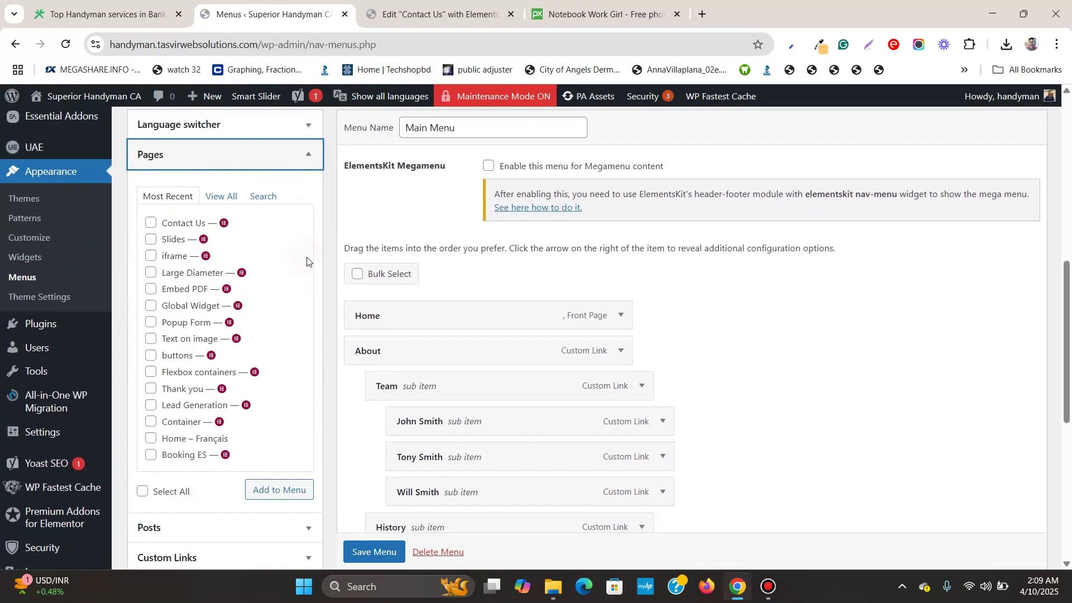
{"action": "left_click", "coordinate": [150, 225]}
{"action": "scroll", "coordinate": [249, 284], "scroll_direction": "down", "scroll_amount": 1}
{"action": "left_click", "coordinate": [303, 418]}
{"action": "scroll", "coordinate": [698, 270], "scroll_direction": "down", "scroll_amount": 3}
{"action": "scroll", "coordinate": [447, 409], "scroll_direction": "up", "scroll_amount": 5}
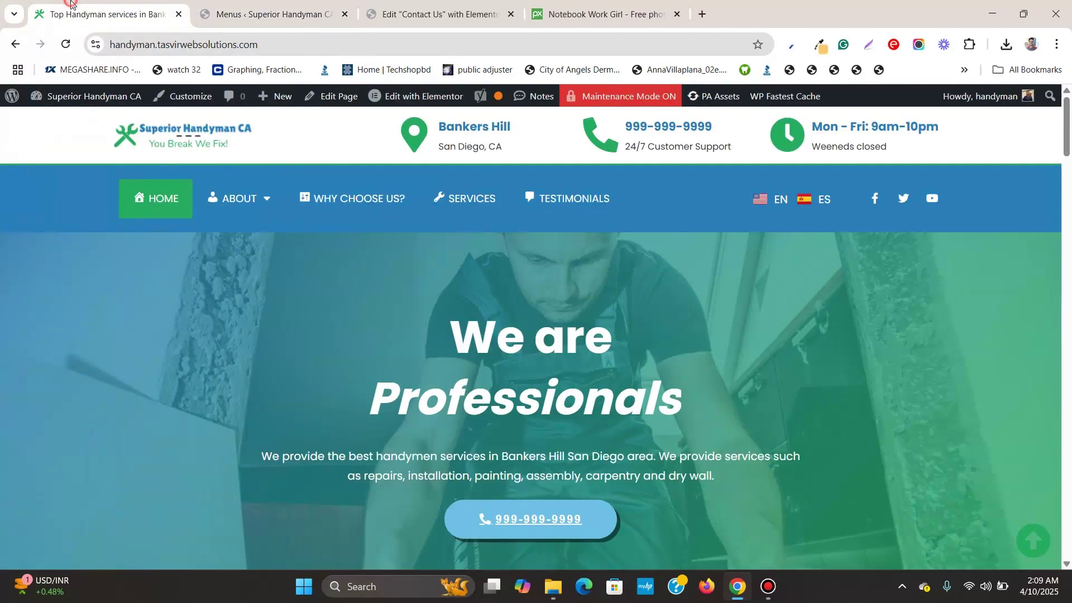
Open Contact Us from the live site's menu and scroll through its banner, form and map
{"action": "left_click", "coordinate": [67, 46]}
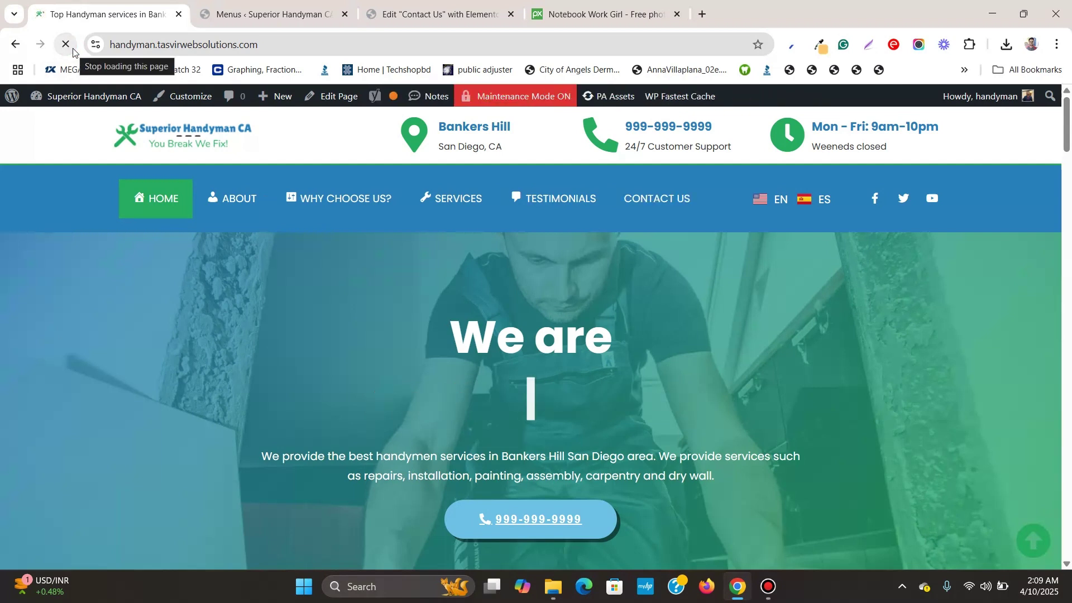
{"action": "left_click", "coordinate": [700, 201]}
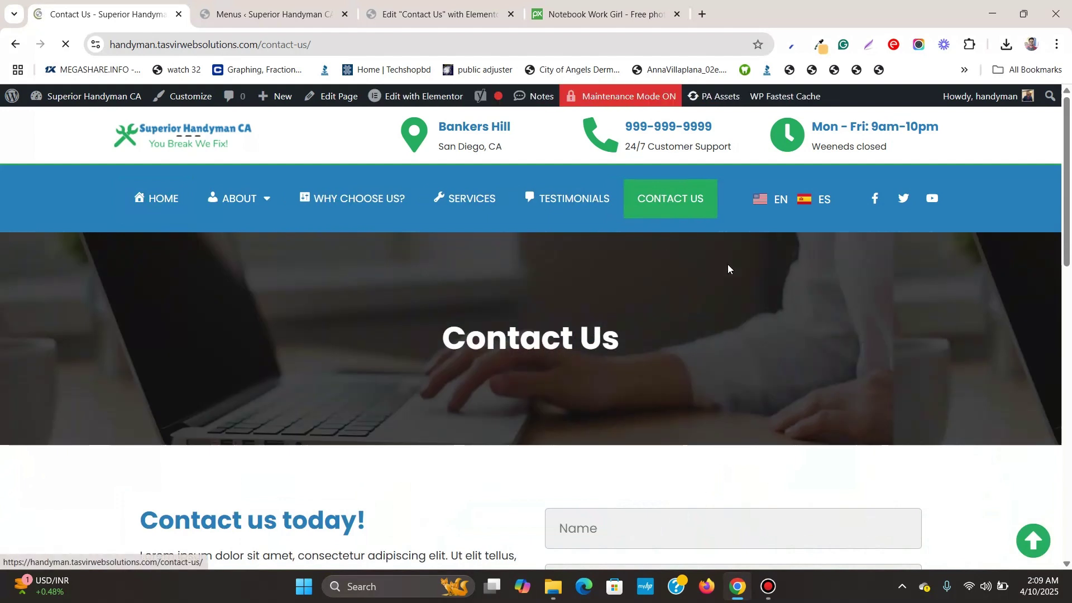
{"action": "scroll", "coordinate": [729, 267], "scroll_direction": "down", "scroll_amount": 4}
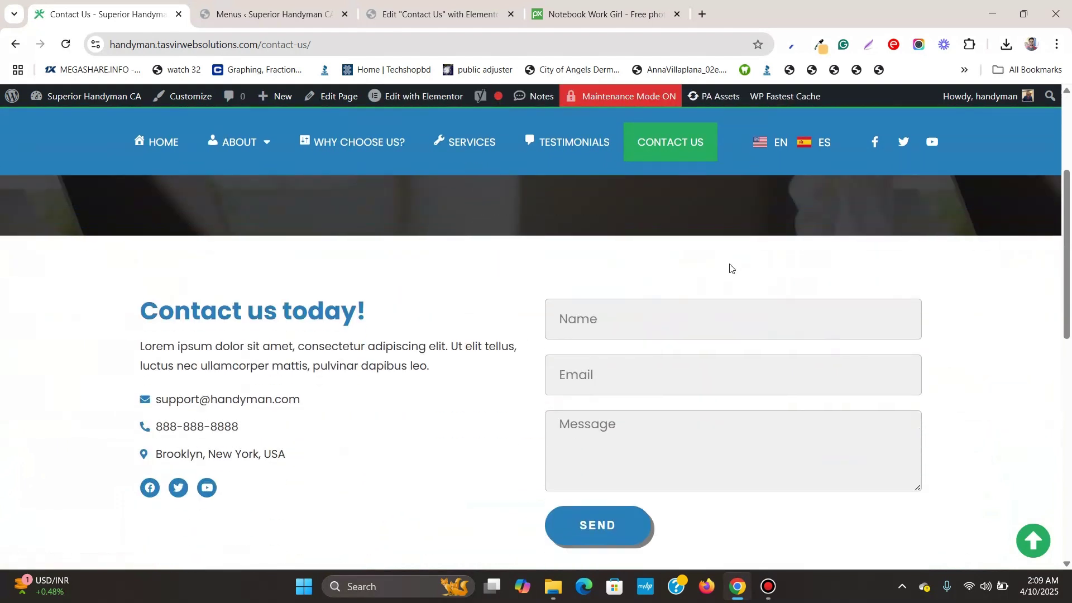
{"action": "scroll", "coordinate": [730, 268], "scroll_direction": "up", "scroll_amount": 4}
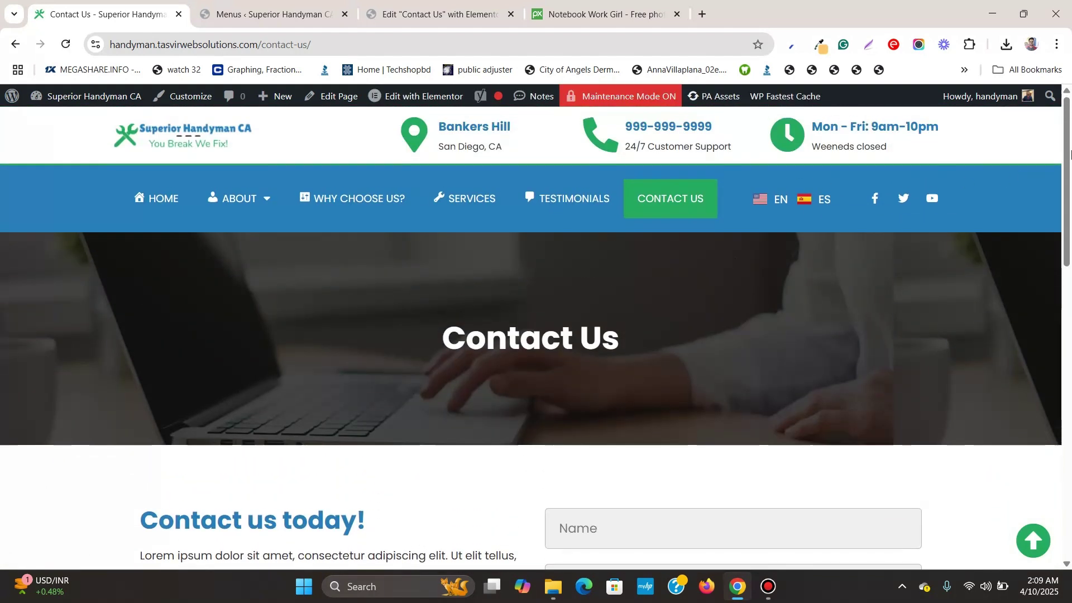
{"action": "scroll", "coordinate": [1060, 179], "scroll_direction": "down", "scroll_amount": 4}
{"action": "scroll", "coordinate": [1014, 211], "scroll_direction": "up", "scroll_amount": 4}
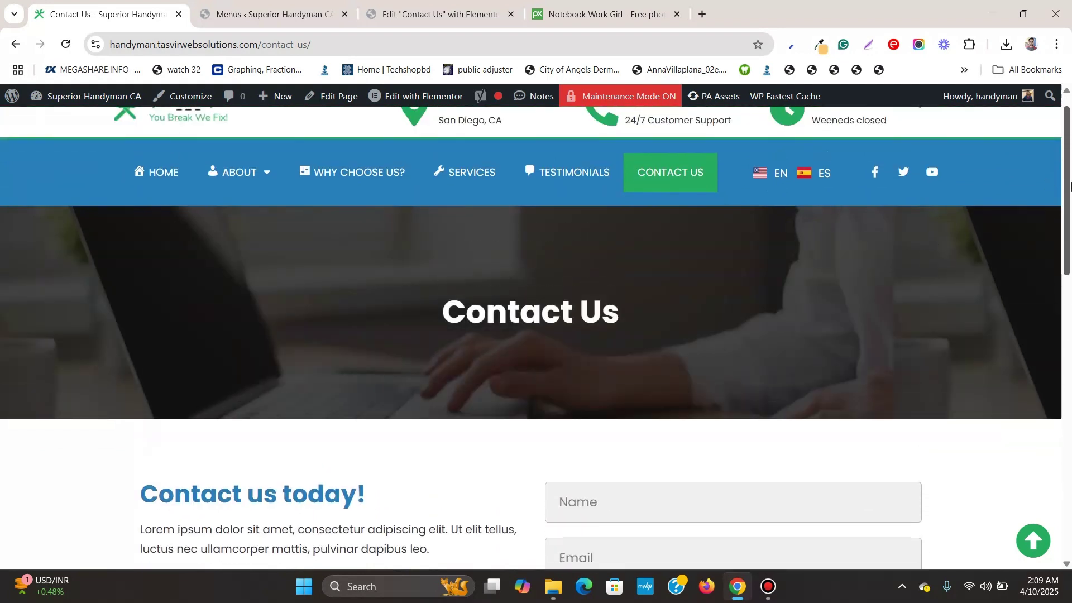
{"action": "left_click_drag", "start_coordinate": [1070, 161], "coordinate": [1009, 183]}
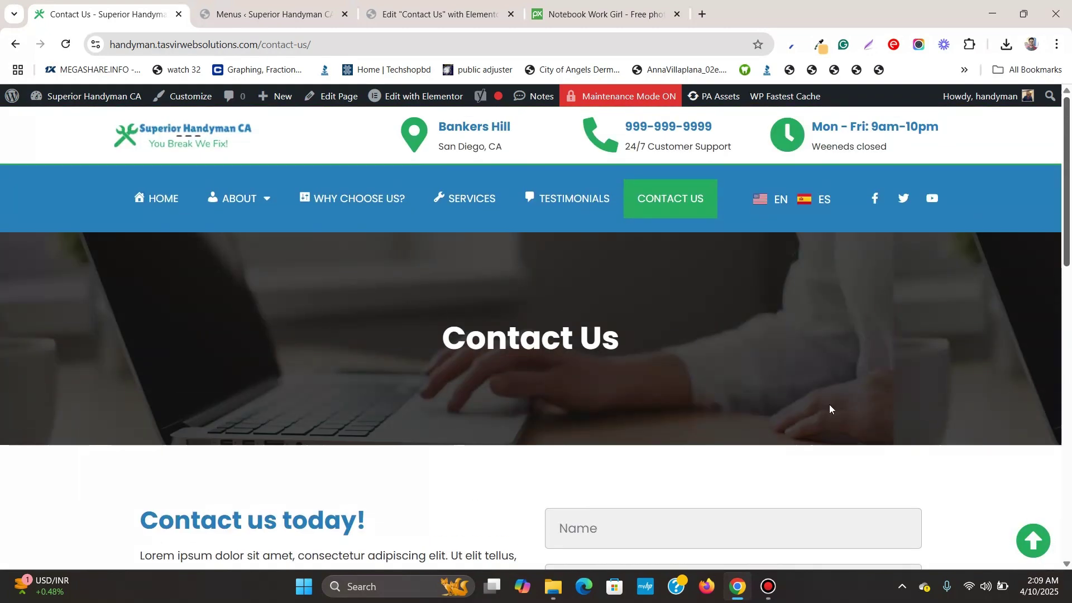